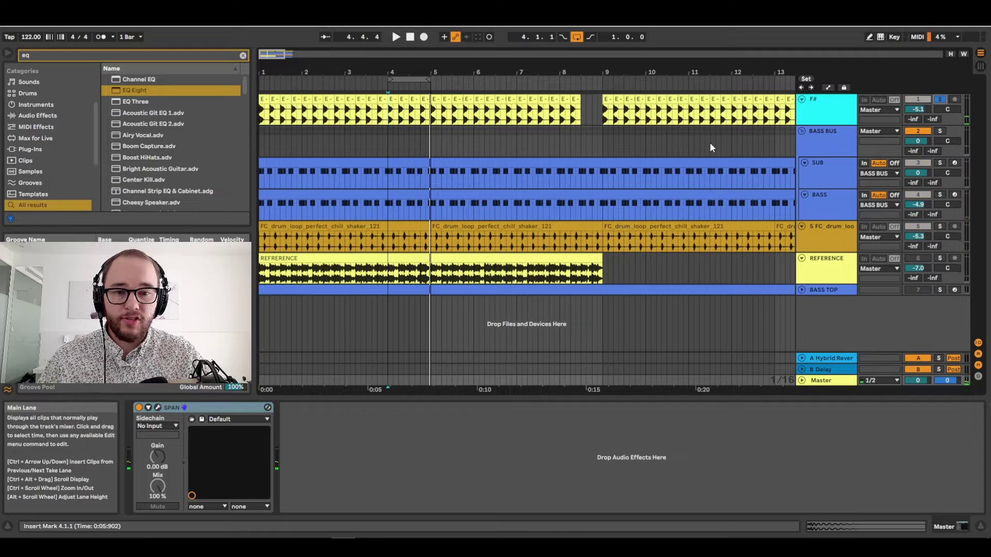
Step: Solo the SUB track and examine its playback spectrum in the Master track's SPAN analyzer
left_click(939, 163)
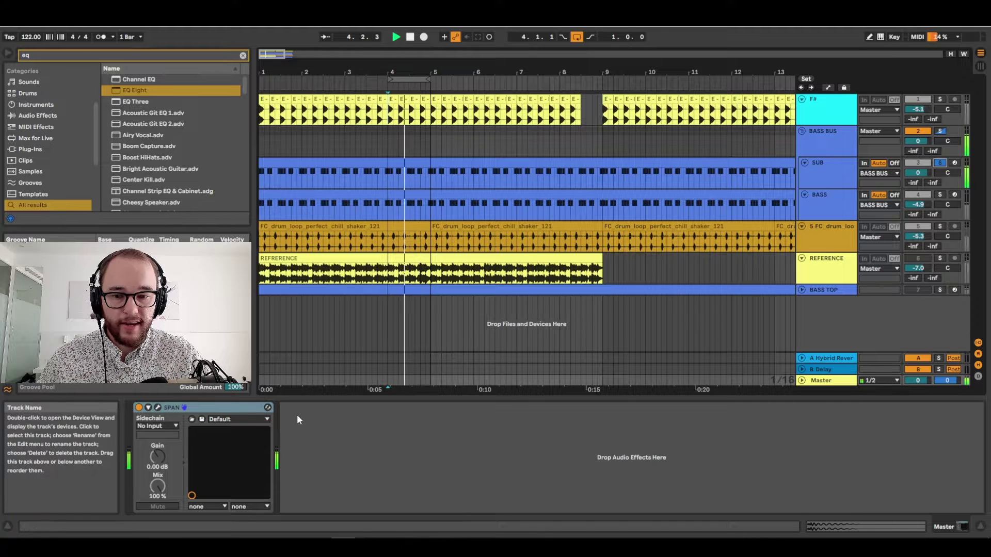
left_click(159, 407)
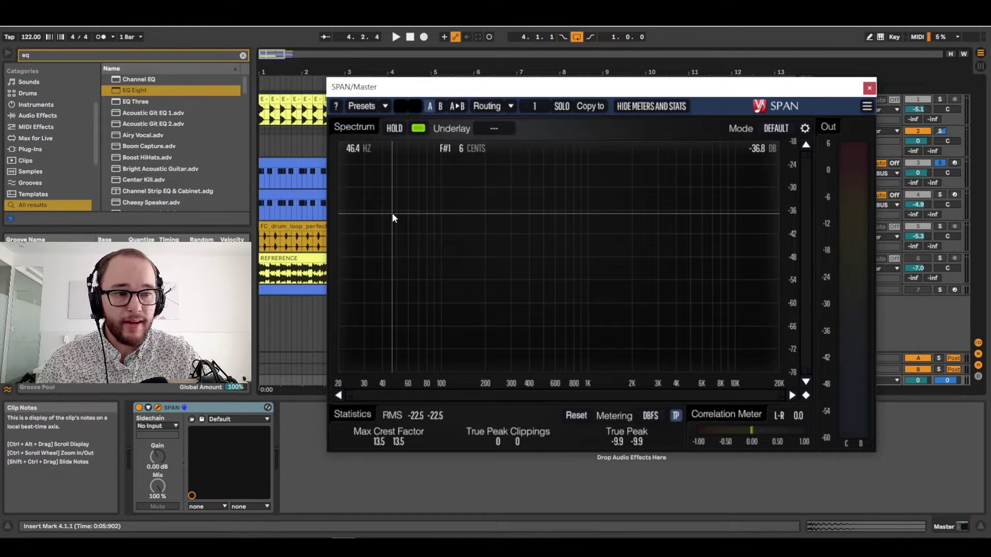
left_click(868, 88)
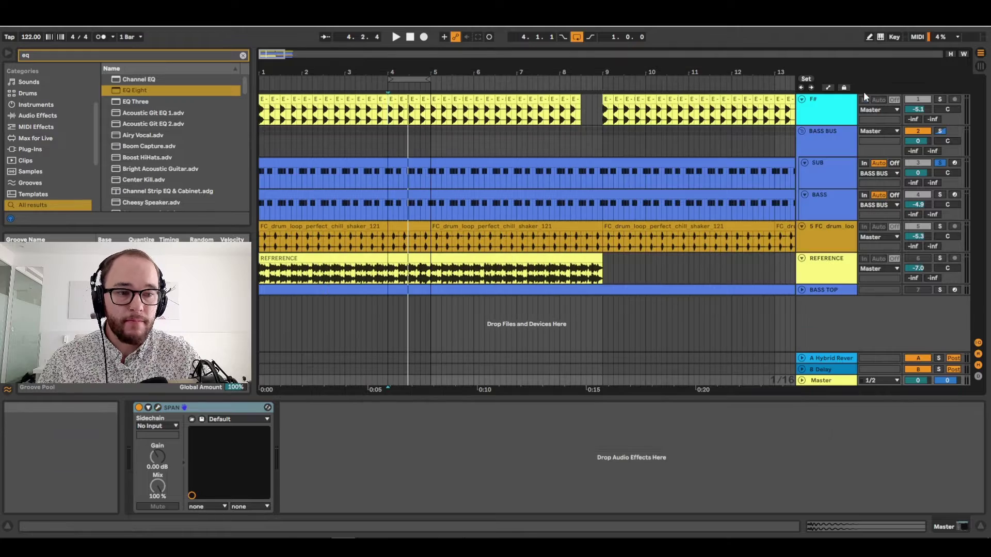
Step: Solo the BASS track and examine its frequencies in the Master's SPAN and in its own enlarged EQ Eight display
left_click(158, 408)
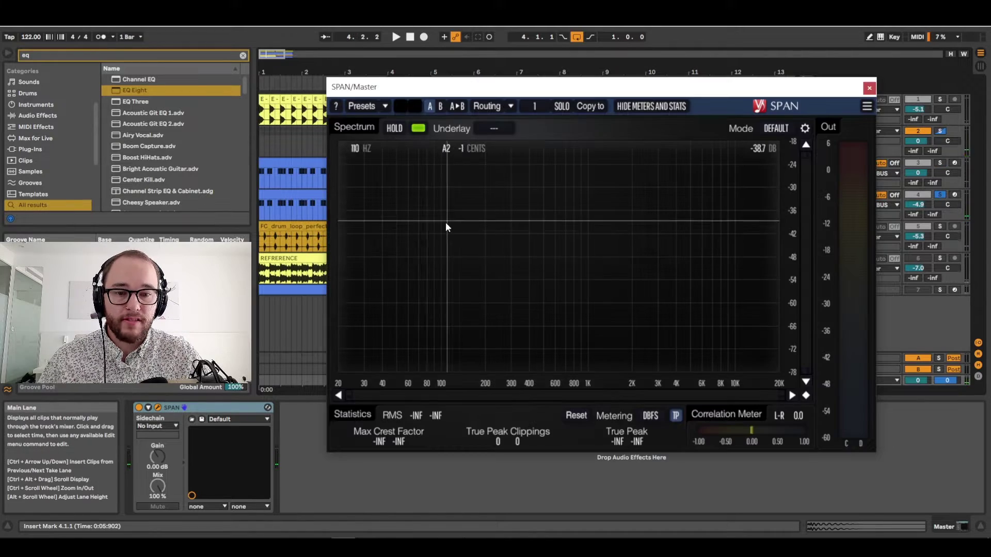
key("space")
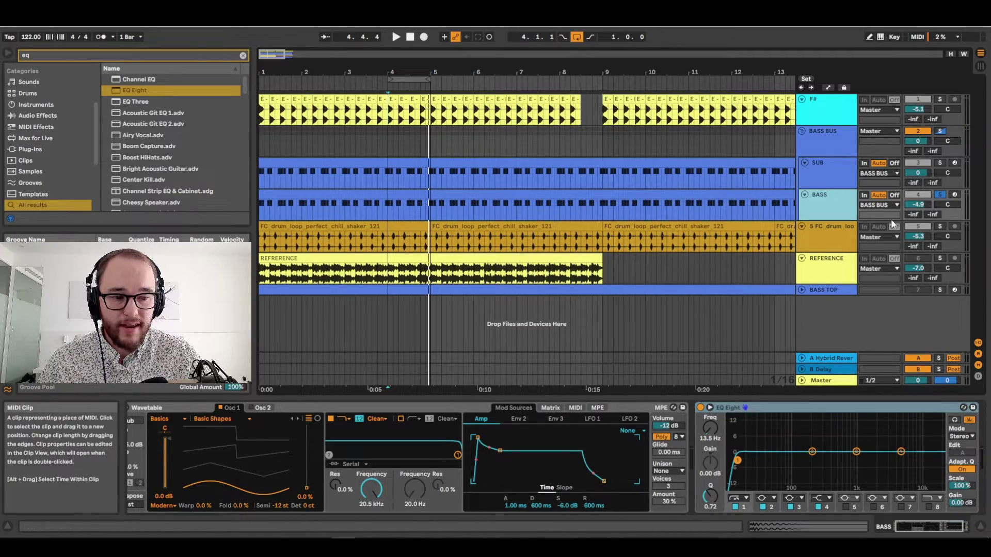
left_click(710, 407)
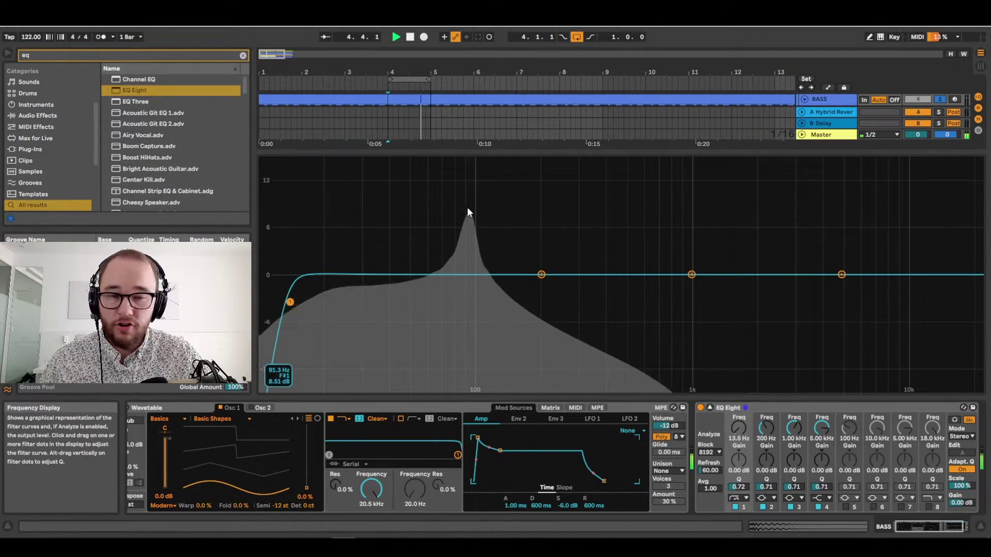
key("Escape")
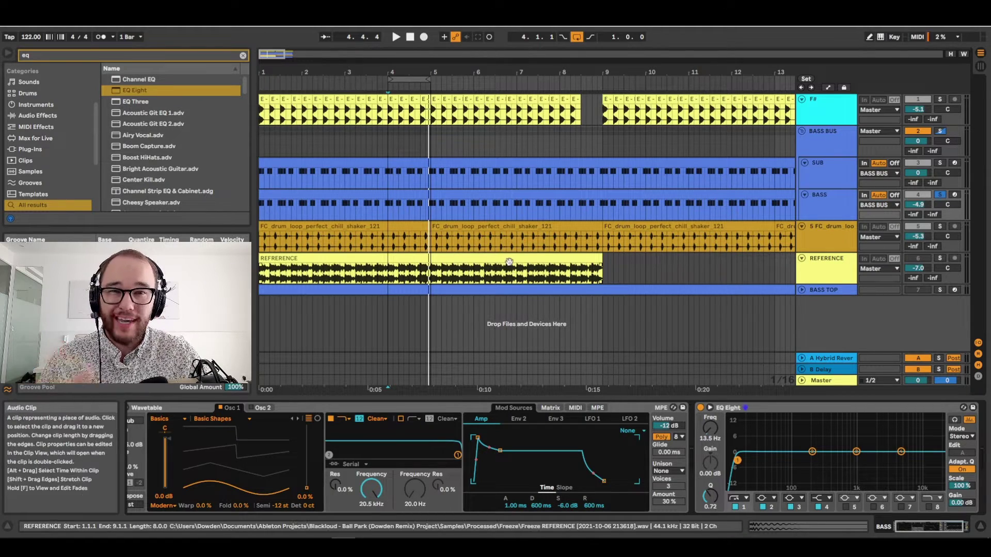
Step: Solo the F# kick track and, in its enlarged EQ Eight display, boost band 3 about 3 dB near 86 Hz
left_click(838, 114)
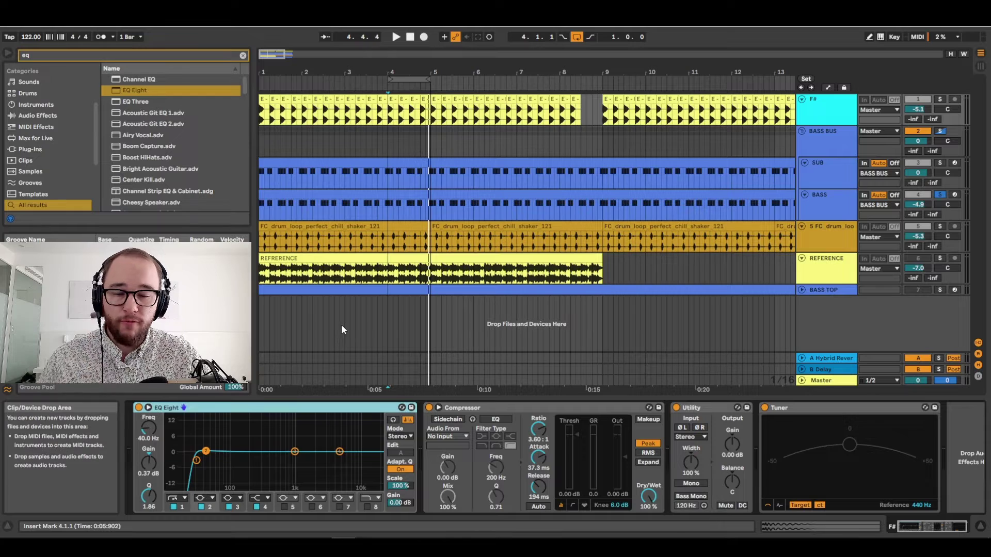
left_click(314, 425)
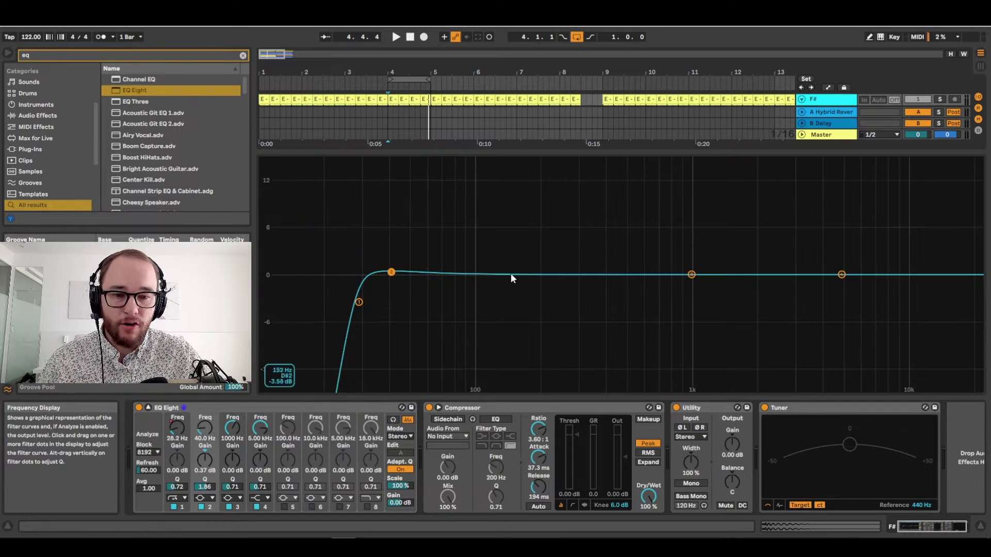
left_click(939, 99)
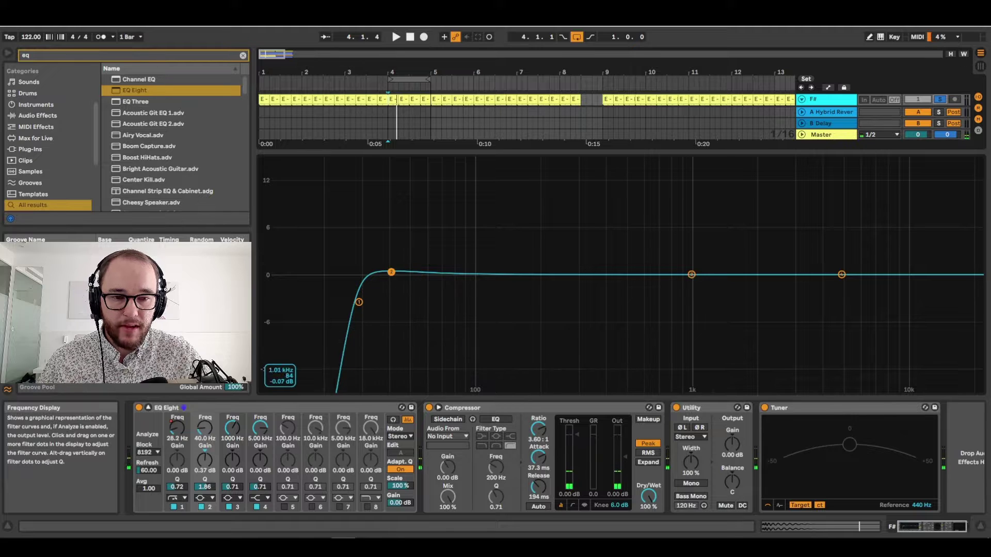
left_click_drag(691, 274, 622, 280)
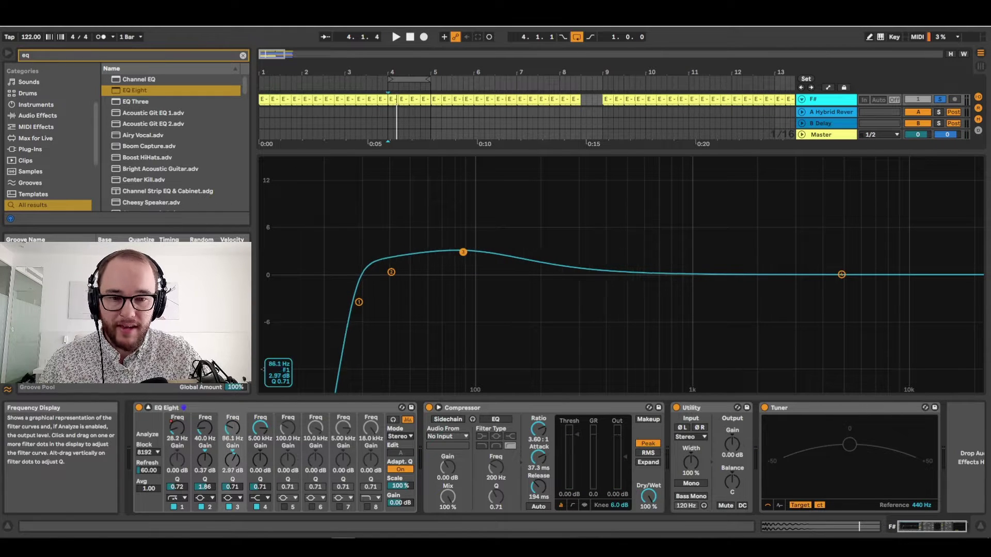
Step: Audition the kick while changing EQ Eight band 3 to a narrow cut of about -0.4 dB at 121 Hz with Q 2.57
key("space")
mouse_move(481, 254)
left_mouse_down()
mouse_move(471, 221)
mouse_move(486, 175)
mouse_move(486, 266)
left_mouse_up()
key("space")
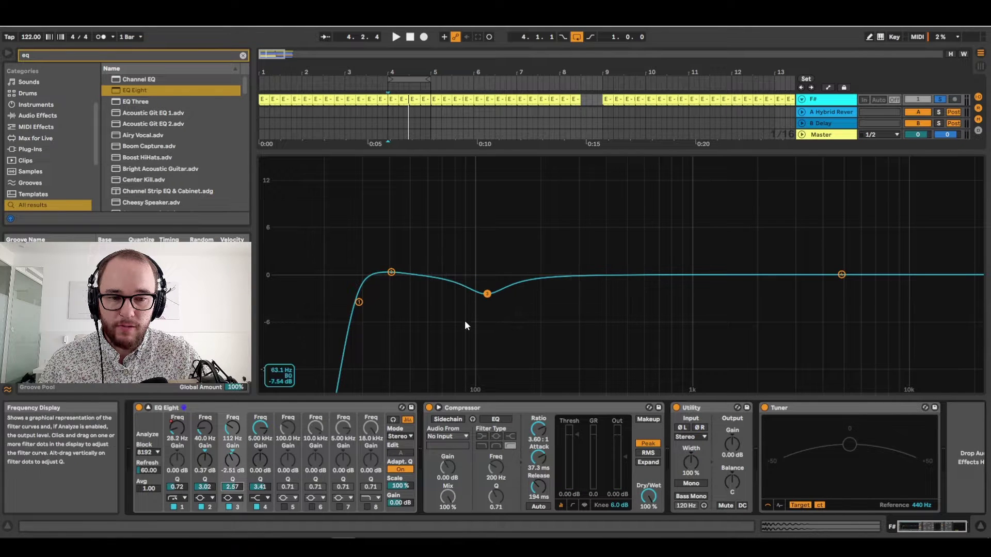
key("space")
mouse_move(487, 293)
left_mouse_down()
mouse_move(499, 389)
mouse_move(459, 388)
mouse_move(502, 386)
mouse_move(500, 203)
mouse_move(490, 270)
mouse_move(500, 342)
mouse_move(494, 277)
left_mouse_up()
key("space")
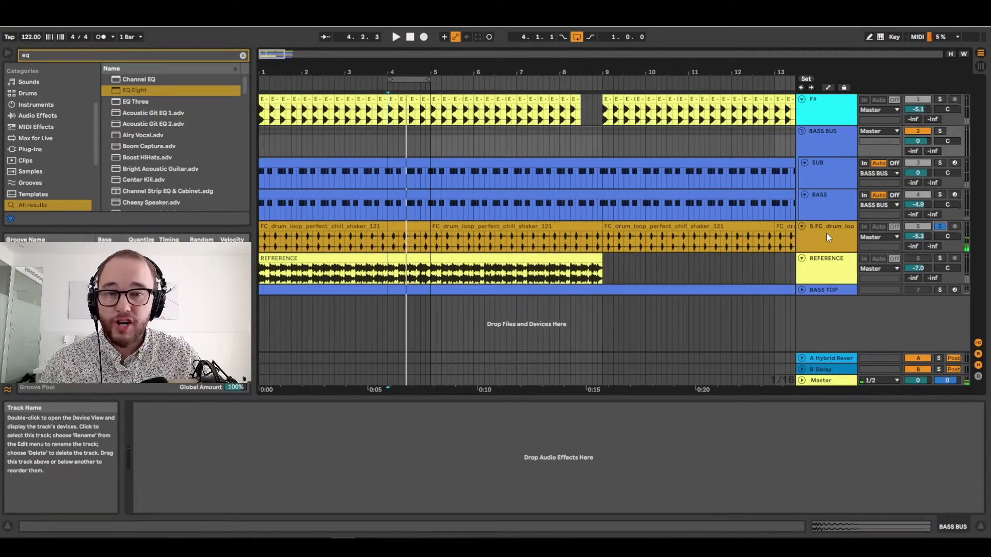
Step: Audition the soloed FC_drum_loop track, add an EQ Eight to it and enlarge the EQ's frequency display
left_click(825, 233)
key("space")
key("space")
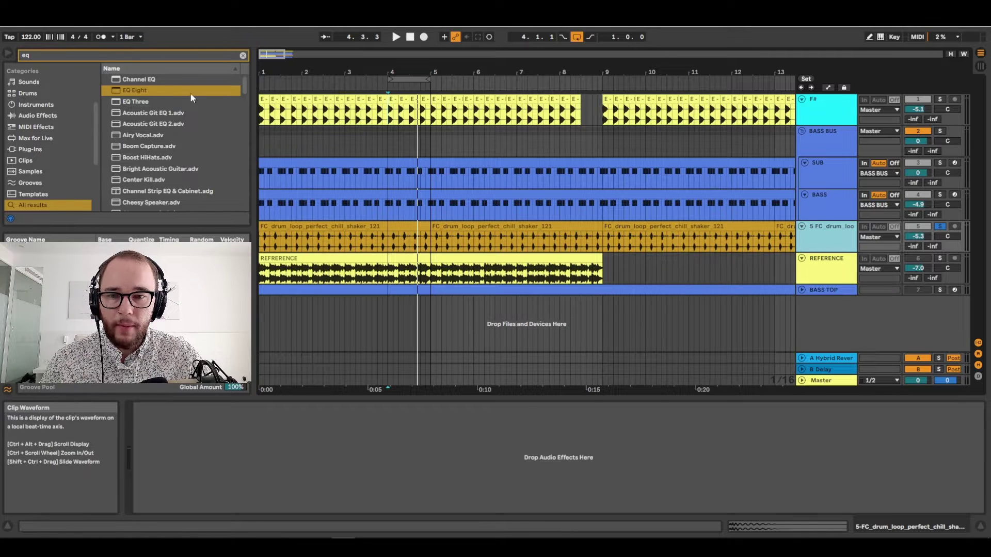
left_click(124, 96)
left_click_drag(270, 457, 474, 440)
left_click(402, 407)
Step: Raise the drum loop's low-cut filter to about 428 Hz with Q 0.69 while auditioning, and close the enlarged EQ display
key("space")
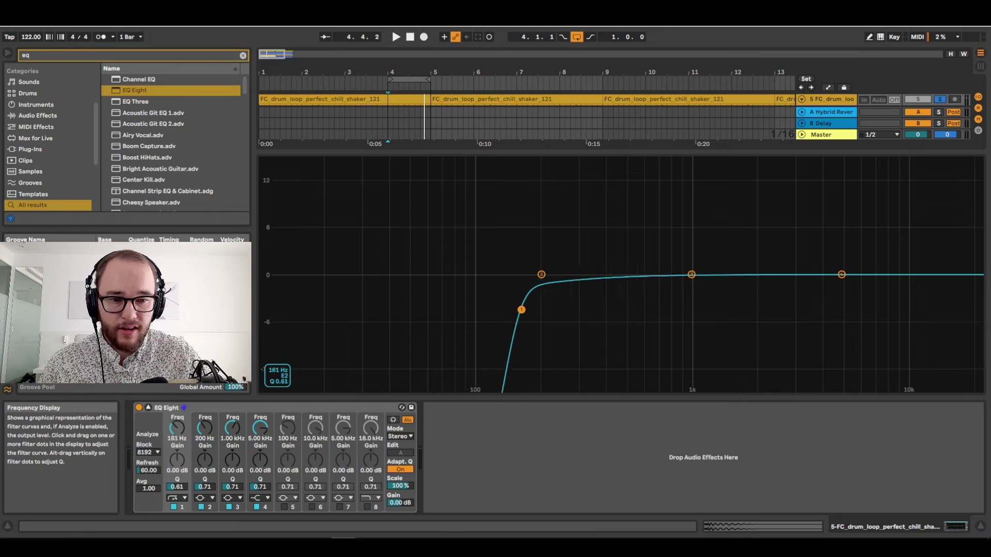
left_click_drag(521, 309, 596, 306)
key("space")
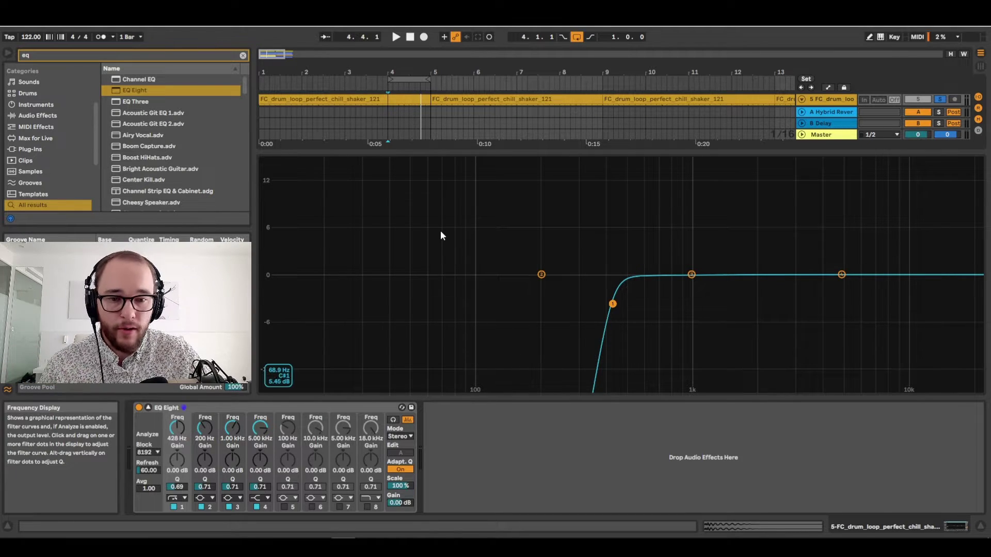
key("Escape")
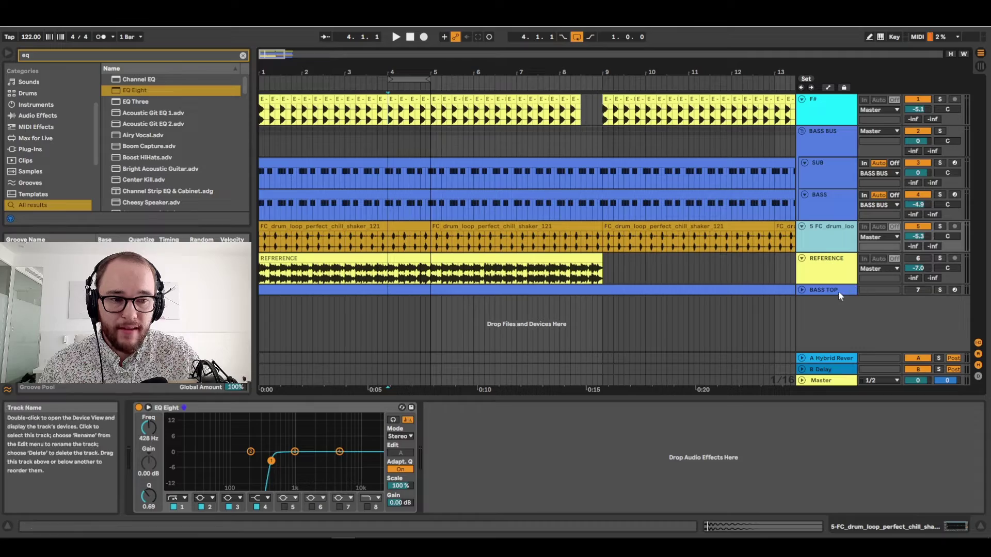
Step: Move the BASS TOP track into the BASS BUS group directly below BASS and solo it
left_click(838, 292)
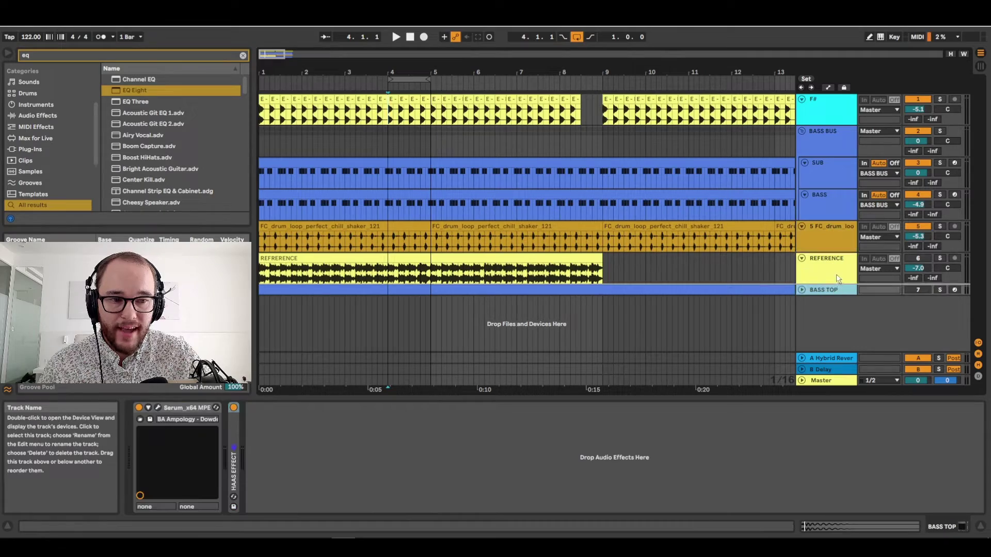
left_click_drag(843, 231, 935, 218)
left_click(940, 226)
Step: Add an EQ Eight to BASS TOP and set its low-cut filter to about 123 Hz during playback
key("space")
key("Return")
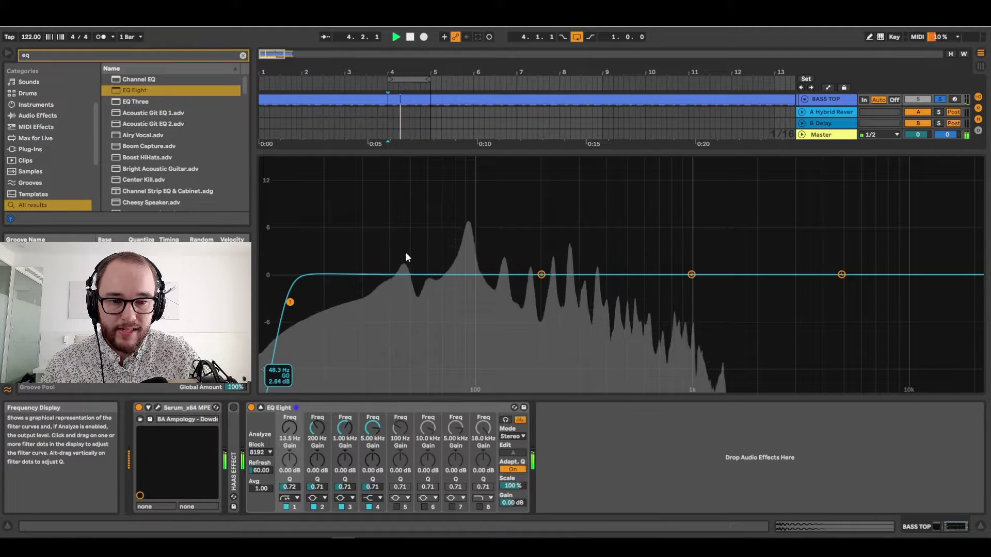
key("space")
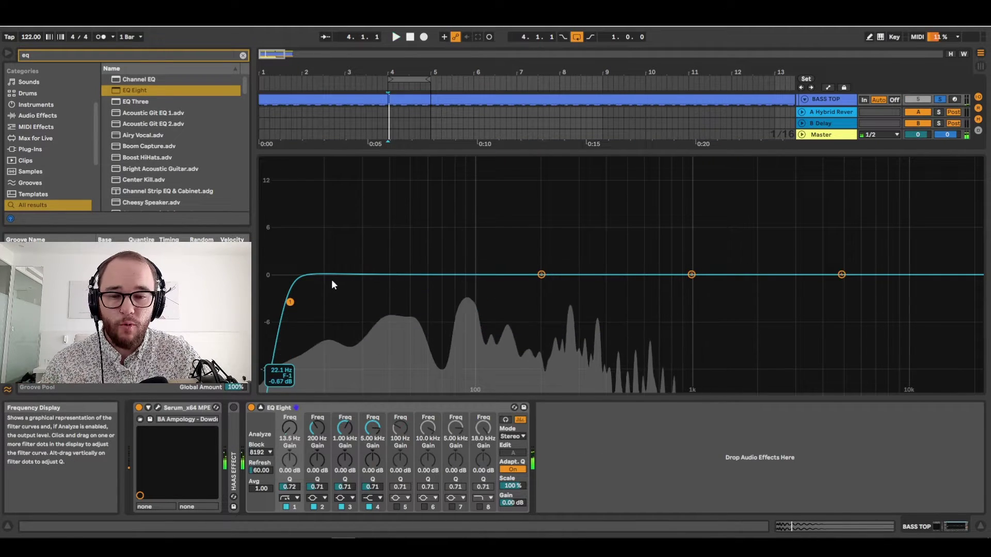
left_click_drag(290, 301, 493, 302)
key("space")
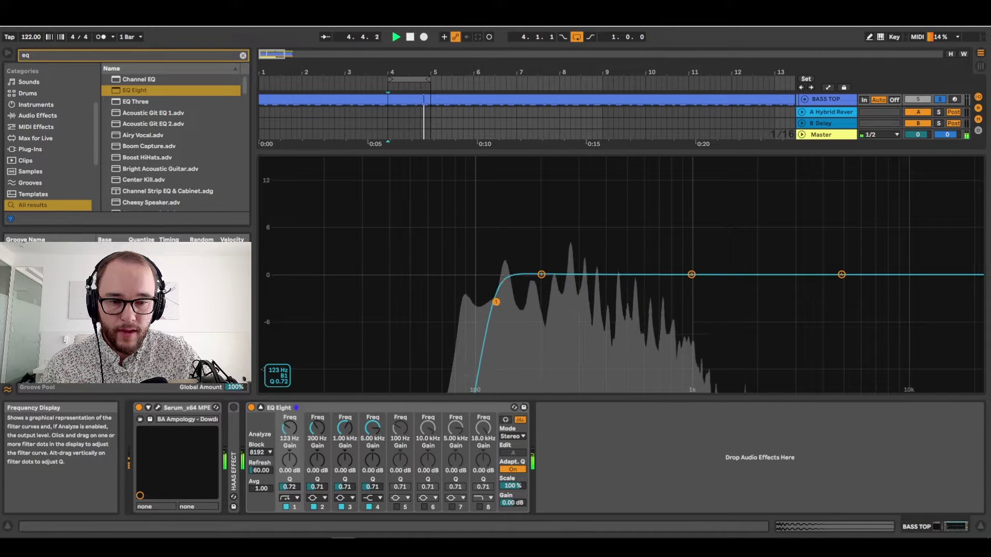
Step: Fine-tune the BASS TOP low-cut filter by ear to about 120 Hz with Q 0.74
key("space")
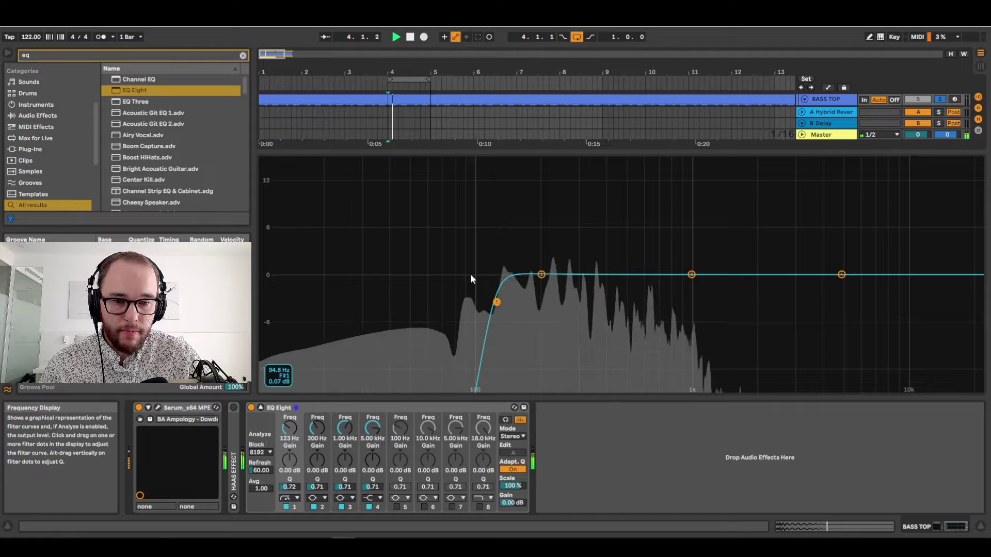
key("space")
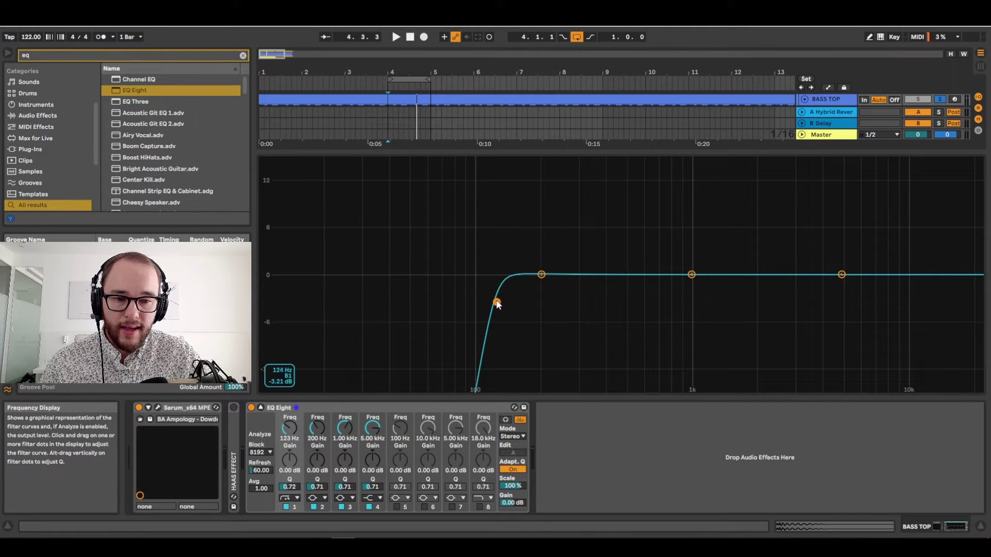
key("space")
left_click_drag(497, 303, 501, 302)
key("space")
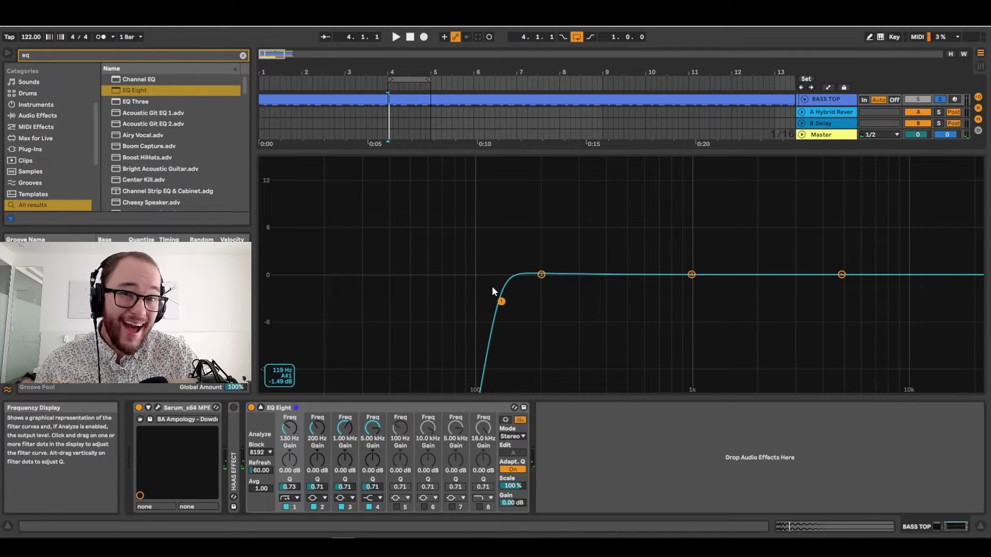
key("space")
left_click_drag(498, 308, 494, 301)
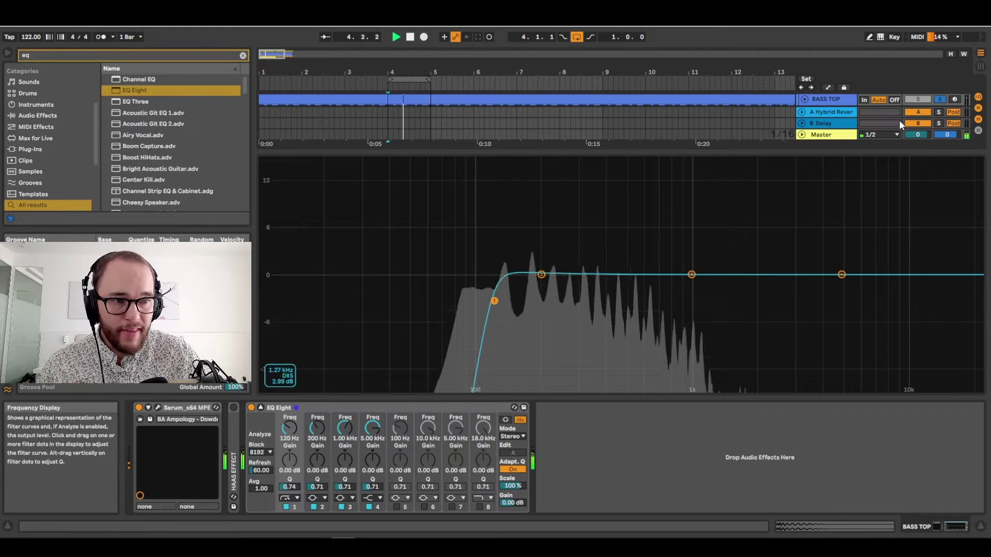
Step: Unsolo BASS TOP and compare the mix with its EQ Eight bypassed and enabled
left_click(938, 99)
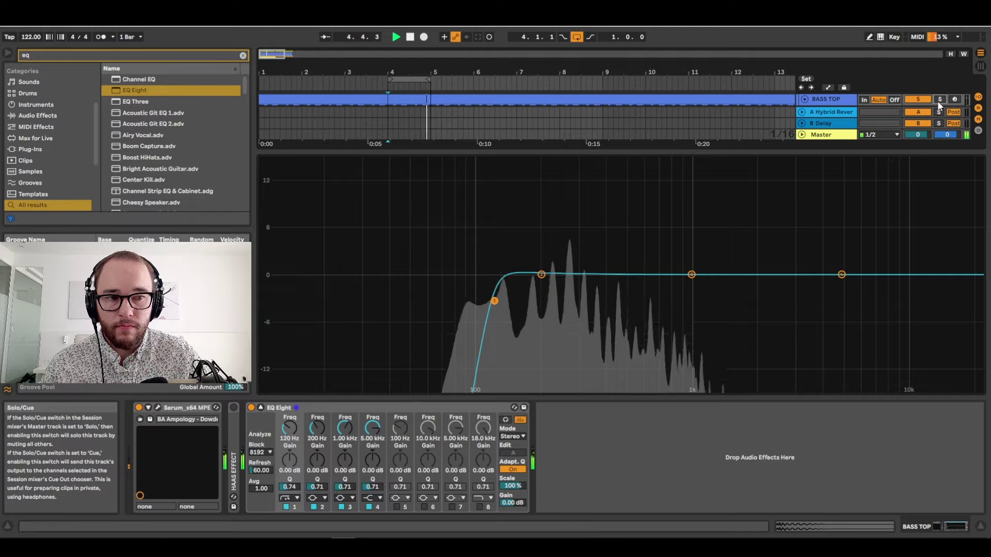
left_click(252, 407)
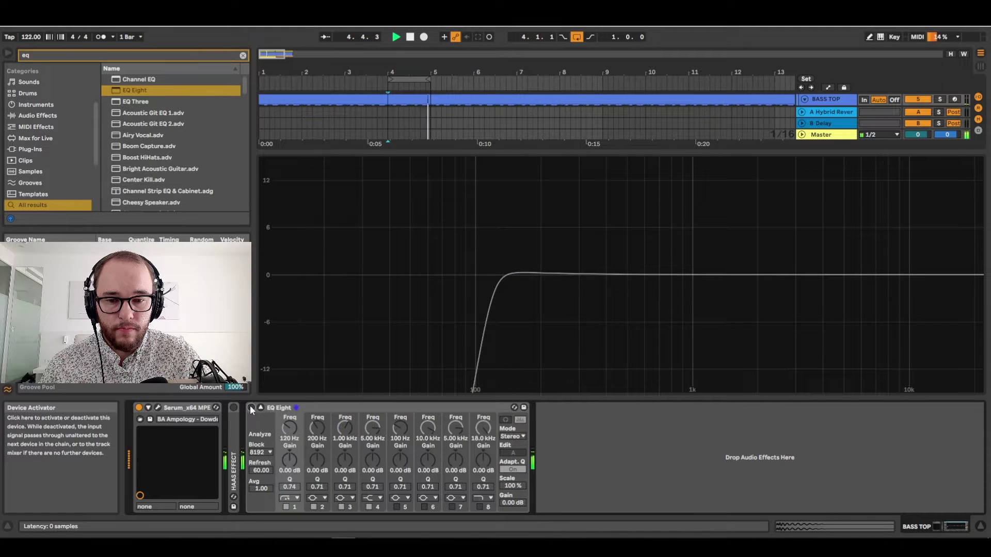
left_click(251, 408)
key("space")
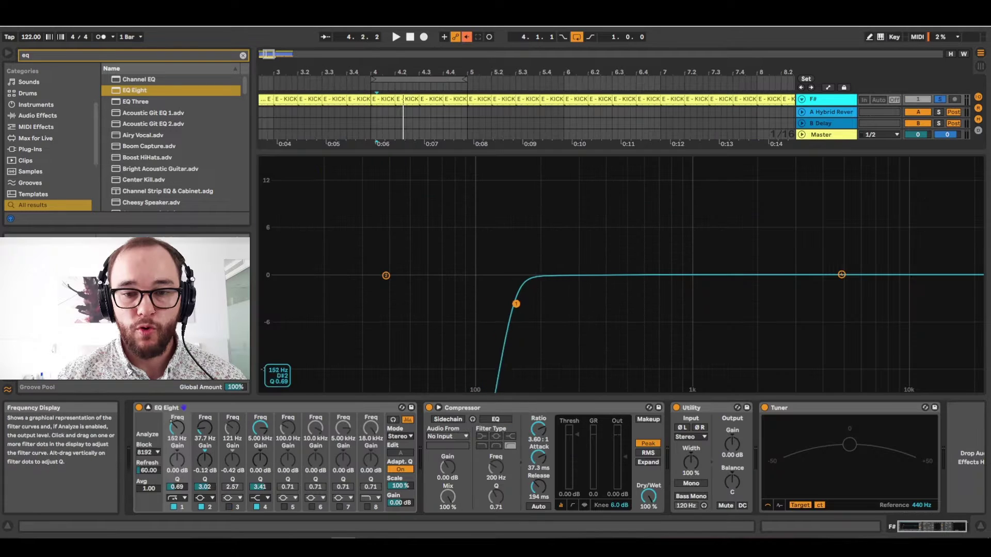
Step: Lower the F# kick's EQ Eight low-cut below 20 Hz, try it at about 34 and 40 Hz, and bring it back down
left_click_drag(516, 305, 322, 302)
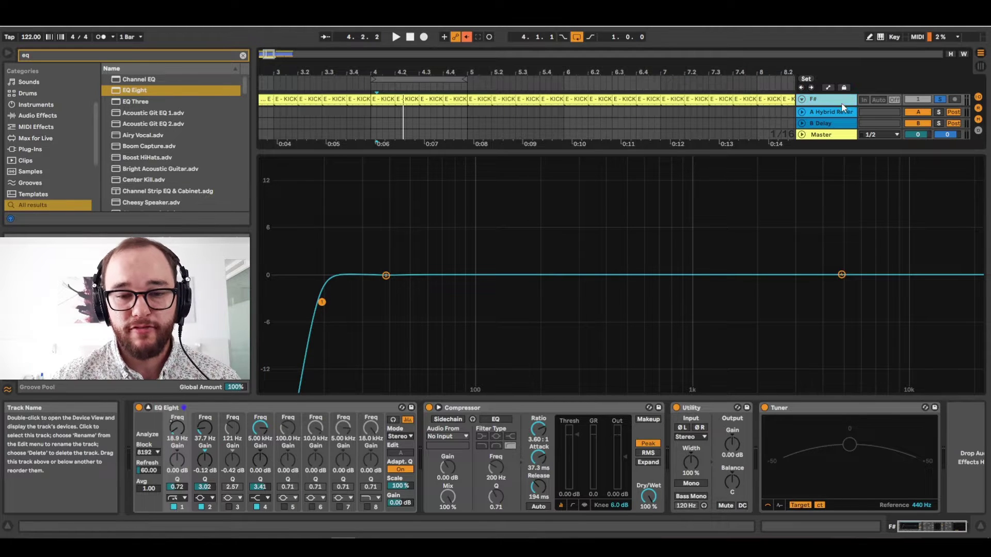
key("space")
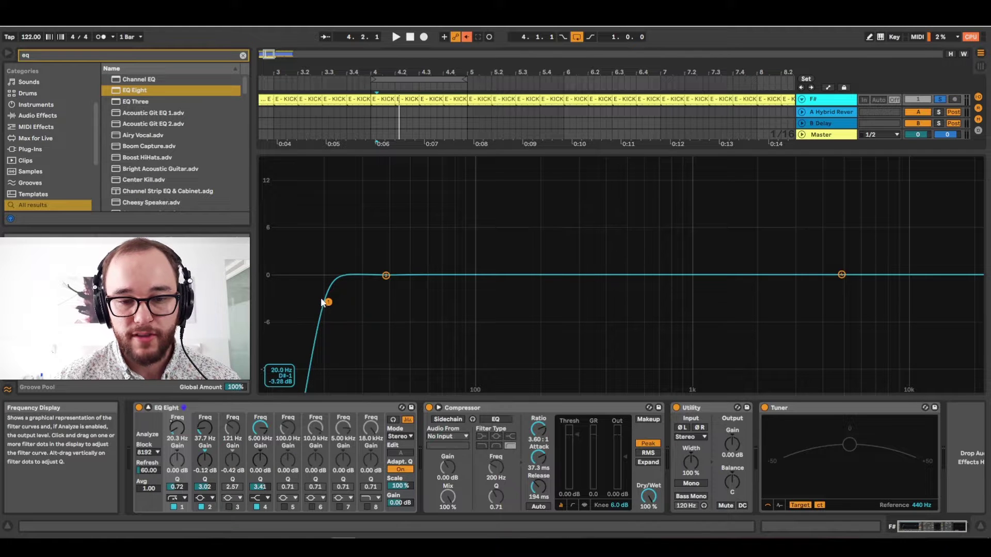
left_click_drag(329, 305, 319, 304)
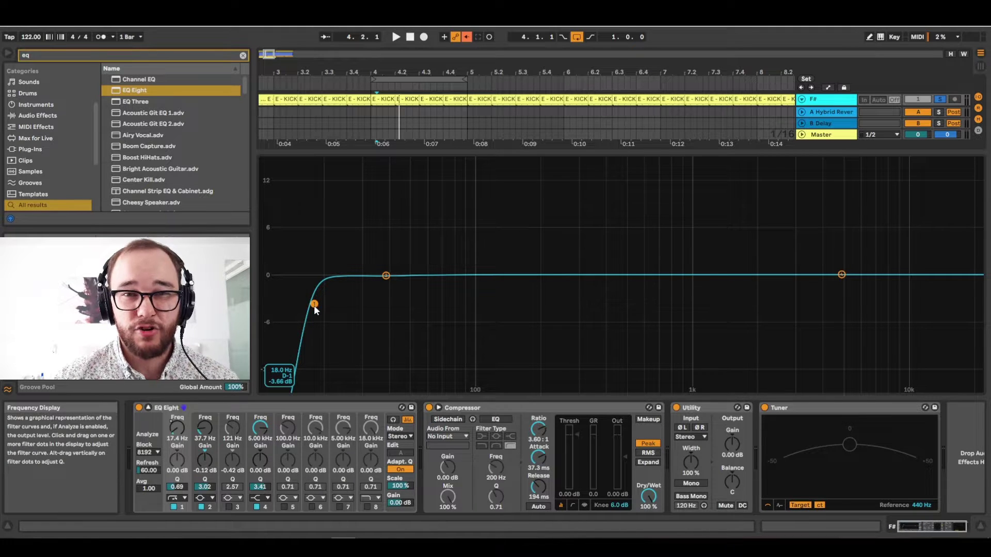
left_click_drag(314, 305, 369, 304)
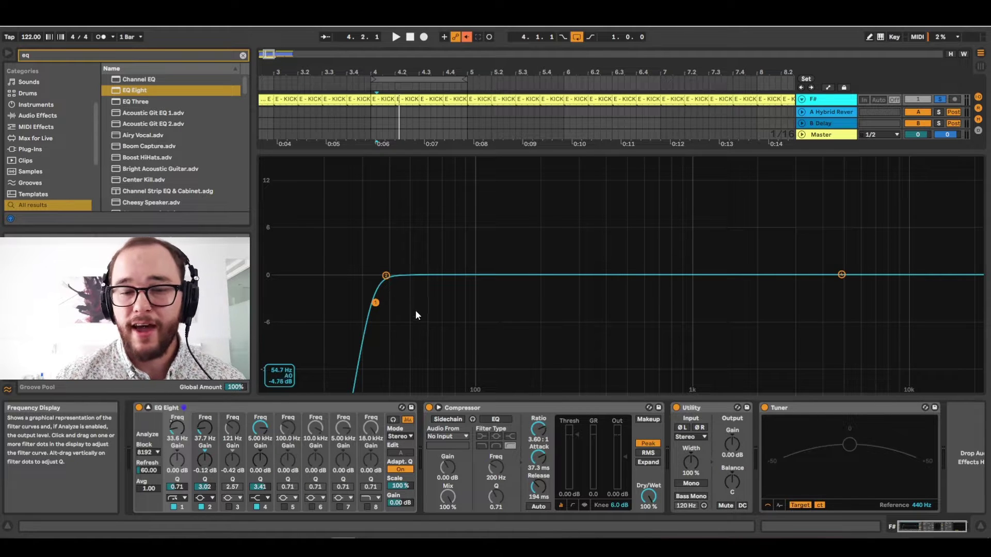
left_click_drag(375, 308, 392, 304)
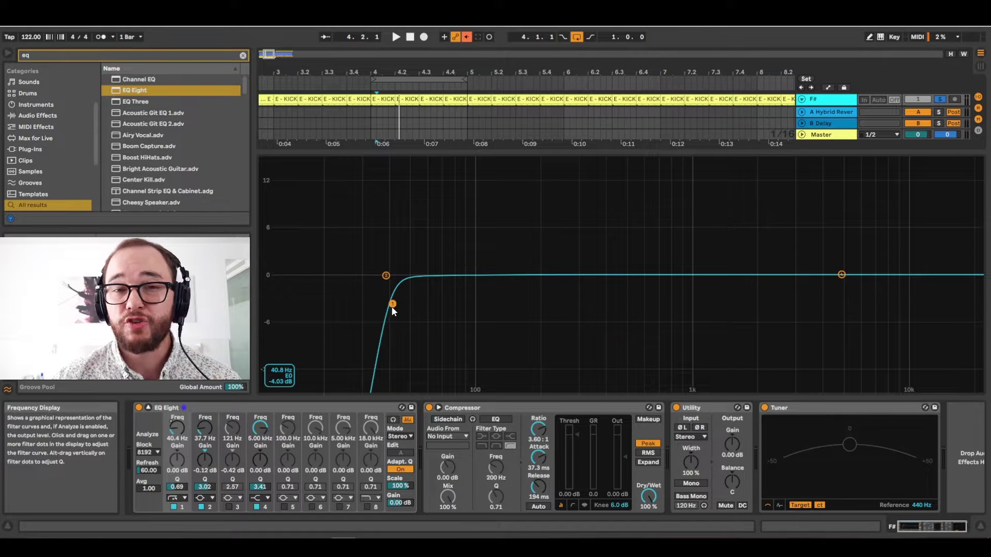
left_click_drag(394, 306, 328, 304)
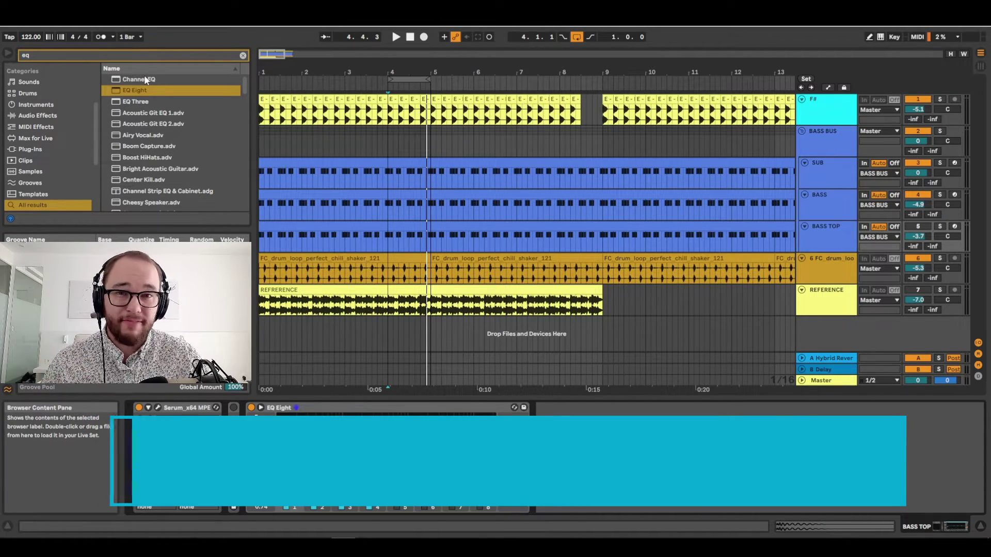
Step: Search the device browser for "comp" and add a Compressor to the BASS BUS track
key("BackSpace")
key("BackSpace")
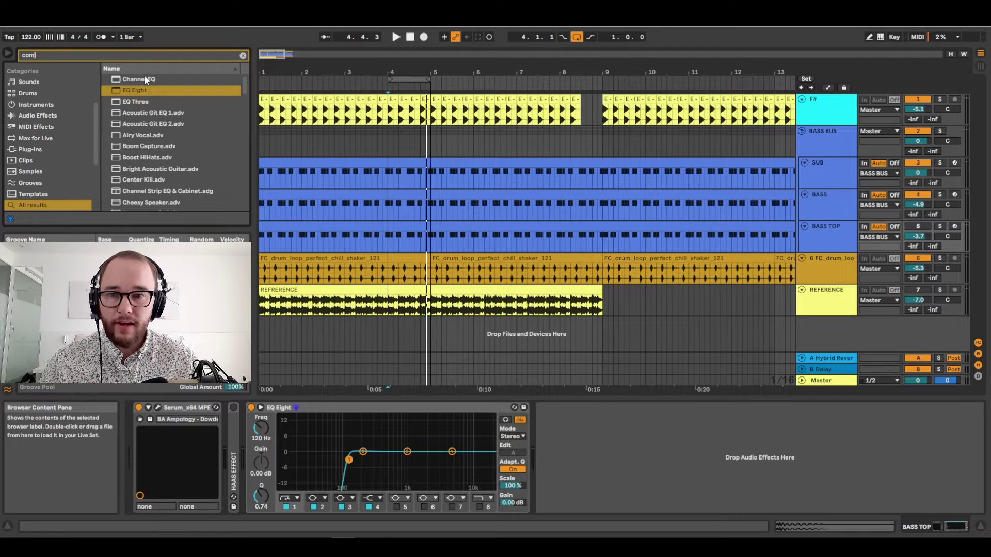
type("comp")
left_click_drag(131, 76, 810, 142)
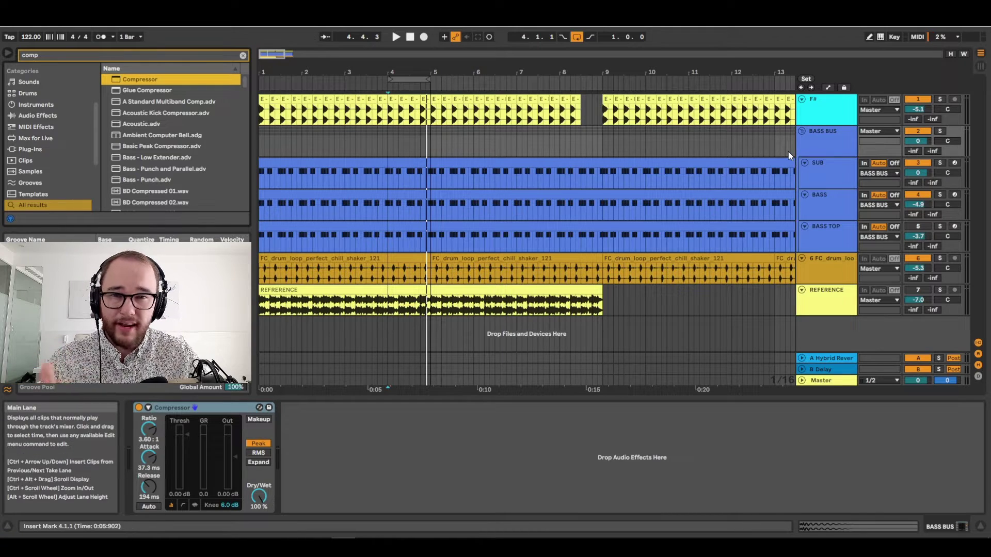
Step: Enable the external sidechain on the BASS BUS Compressor and feed it from the F# kick track
left_click(820, 227)
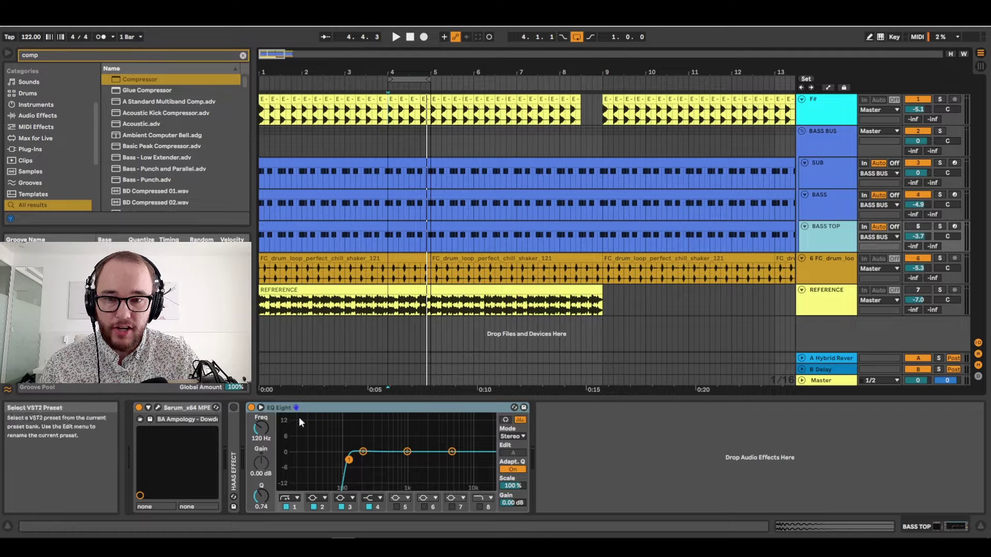
left_click(803, 129)
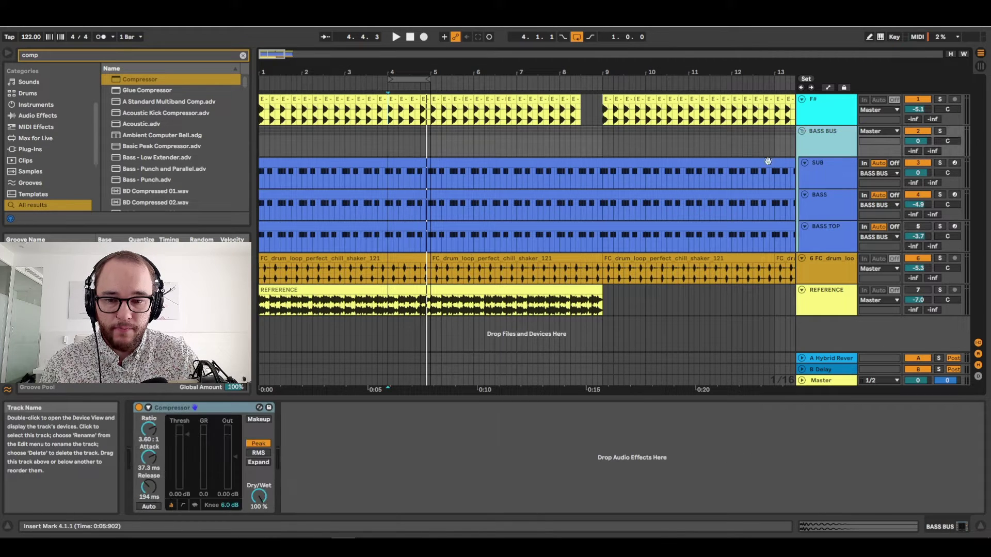
left_click(148, 408)
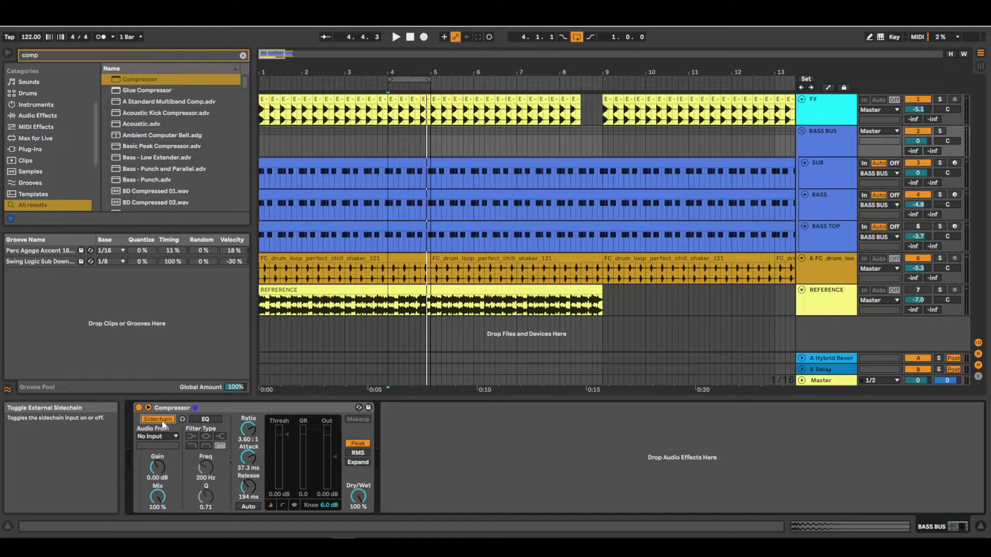
left_click(162, 435)
left_click(169, 339)
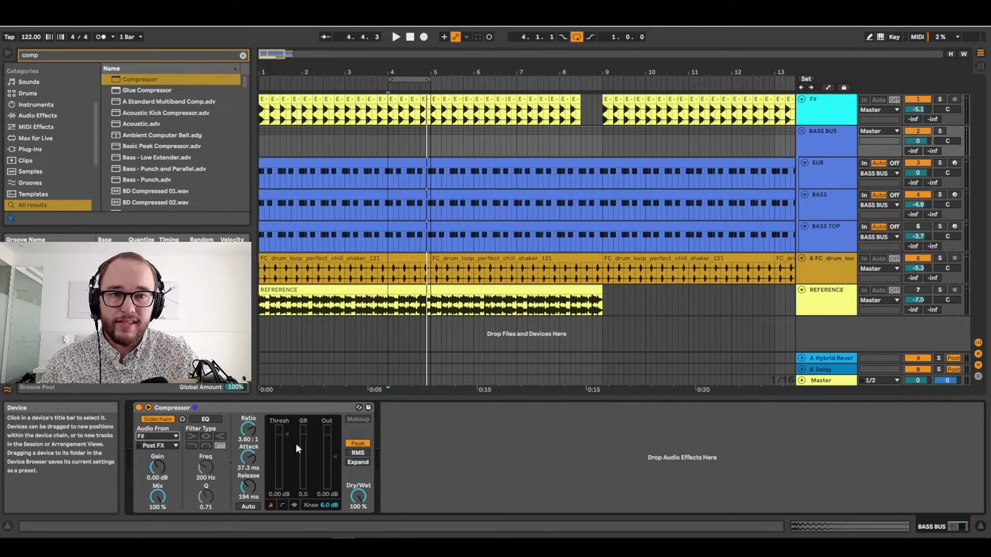
Step: Set the Compressor's attack to about 19.7 ms and lower its threshold to about -5 dB while the loop plays
key("space")
left_click_drag(253, 459, 252, 467)
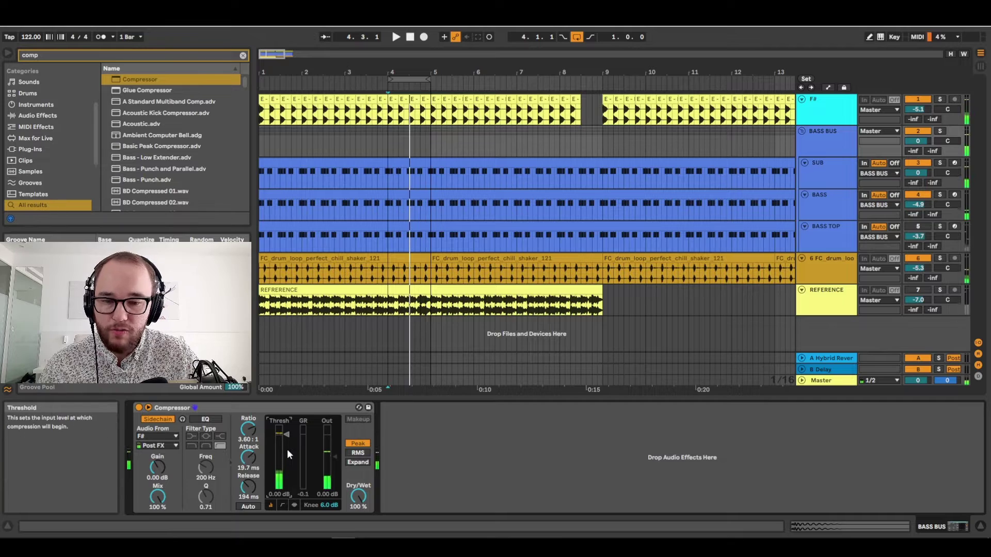
left_click_drag(287, 434, 287, 442)
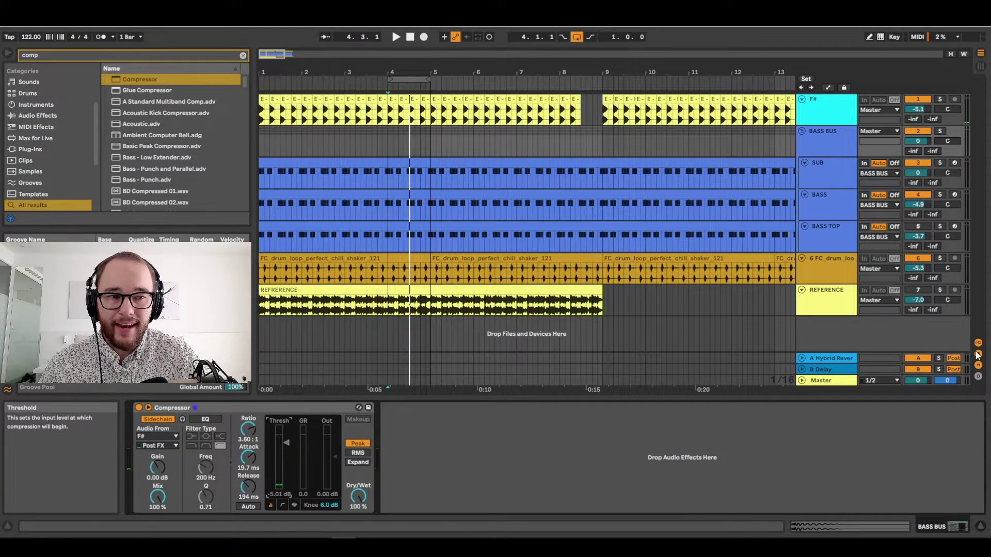
Step: Solo the F# and BASS BUS tracks together and lower the Compressor's threshold to about -17.1 dB during playback
left_click(940, 99)
left_click(939, 132, "ctrl")
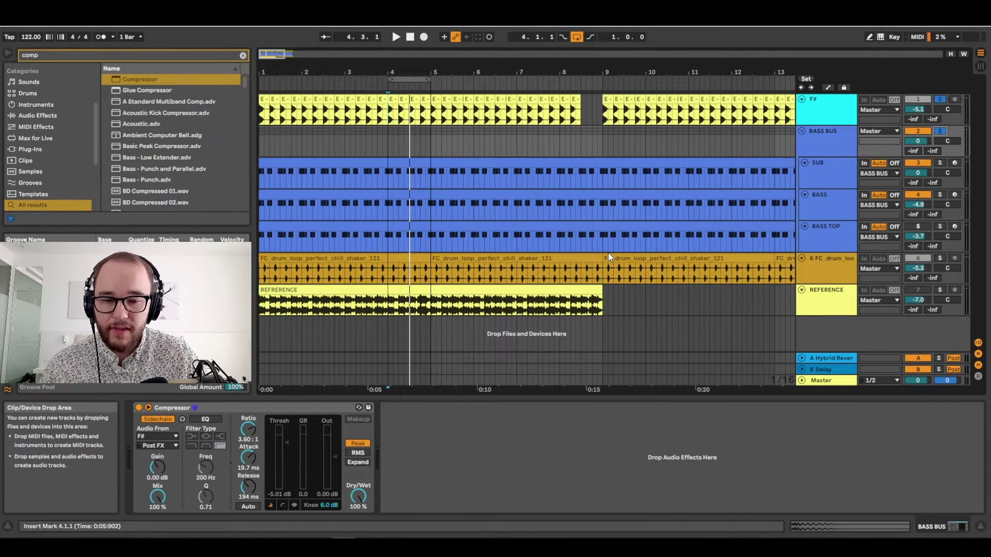
key("space")
left_click_drag(286, 441, 287, 461)
key("space")
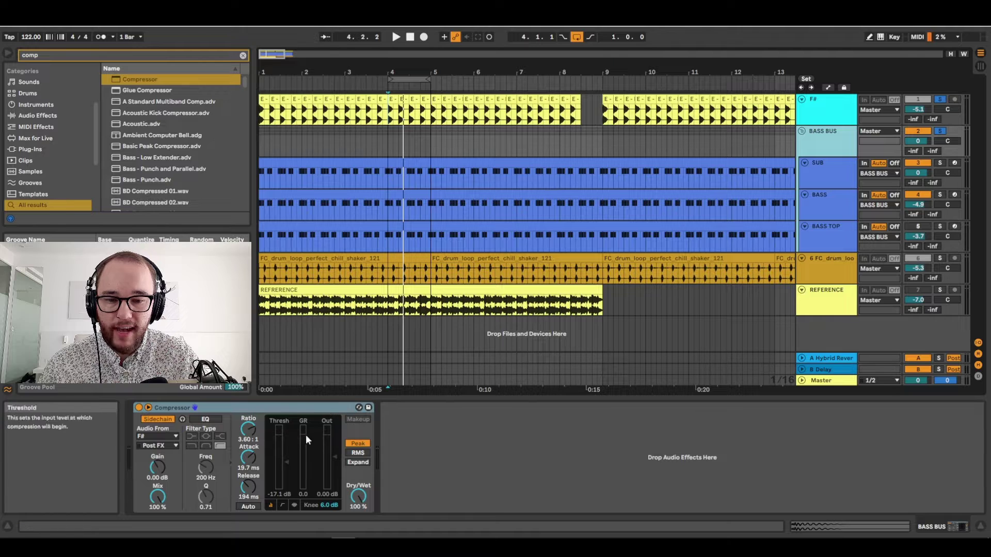
Step: Try Compressor releases of about 68.4 ms and 308 ms by ear, and settle on about 88.7 ms
key("space")
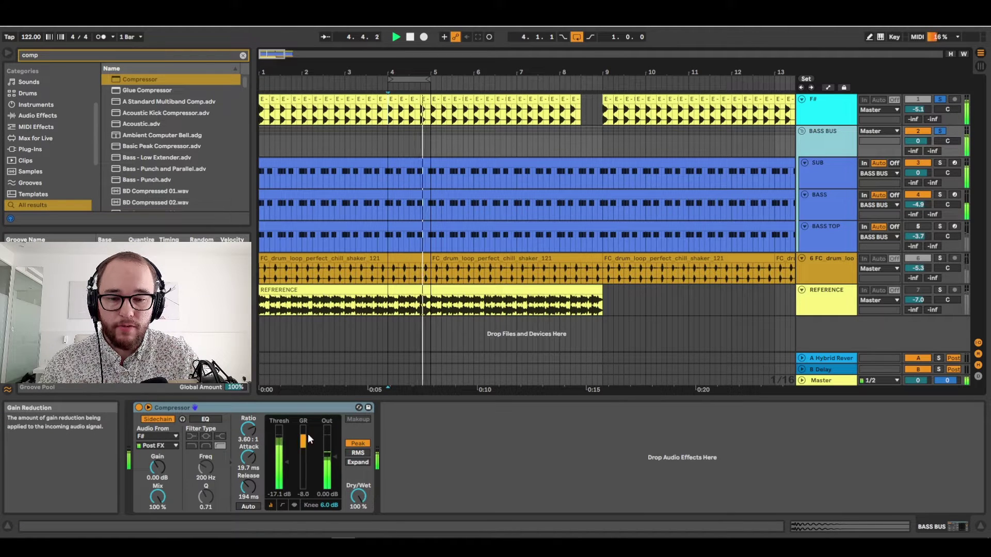
left_click_drag(248, 487, 248, 507)
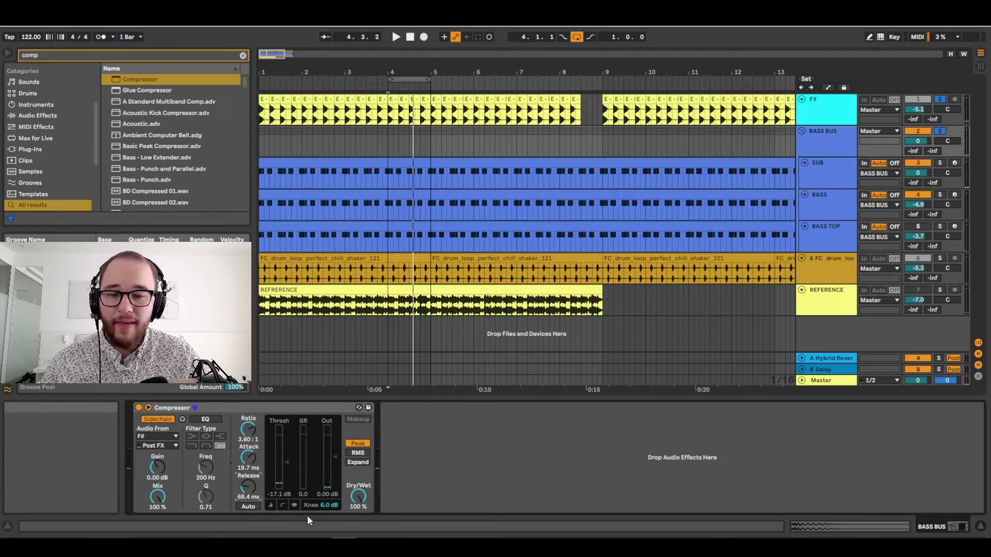
left_click_drag(248, 486, 249, 467)
key("space")
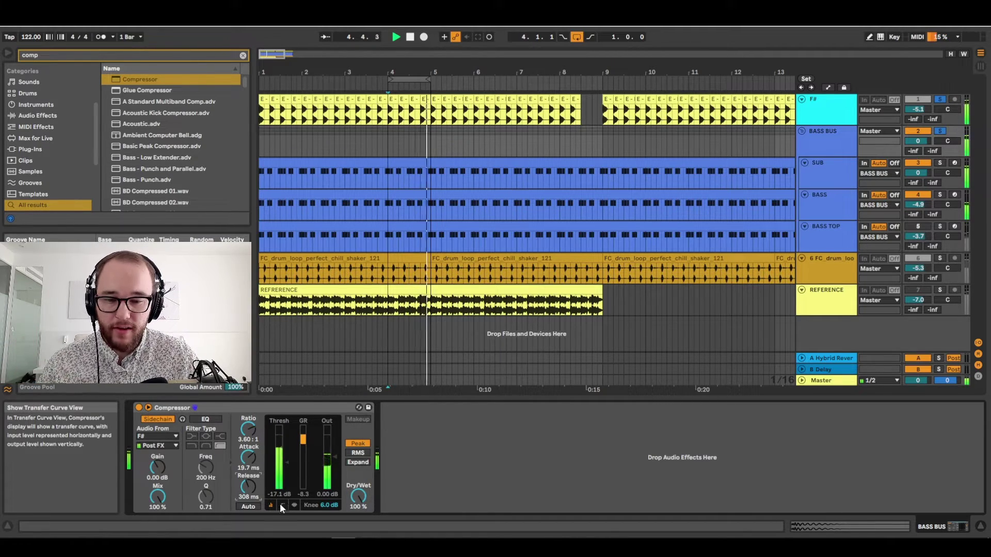
left_click_drag(251, 494, 251, 508)
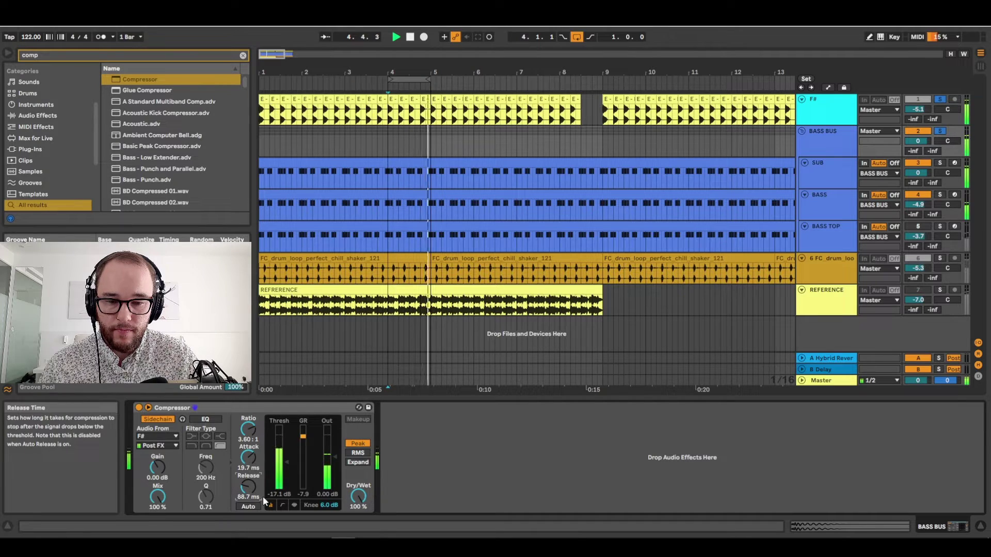
key("space")
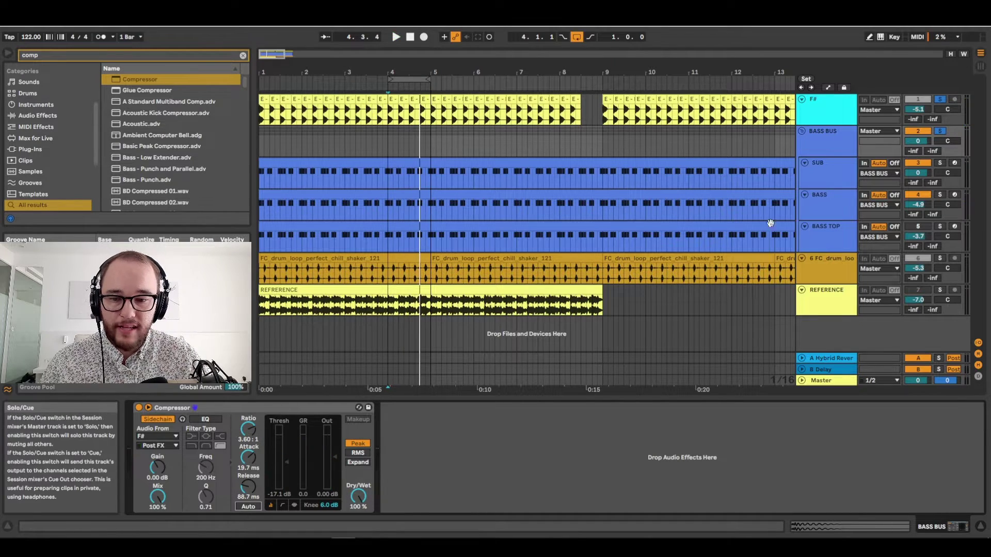
Step: Compare the soloed kick and bass with the sidechain Compressor bypassed and enabled
left_click(138, 407)
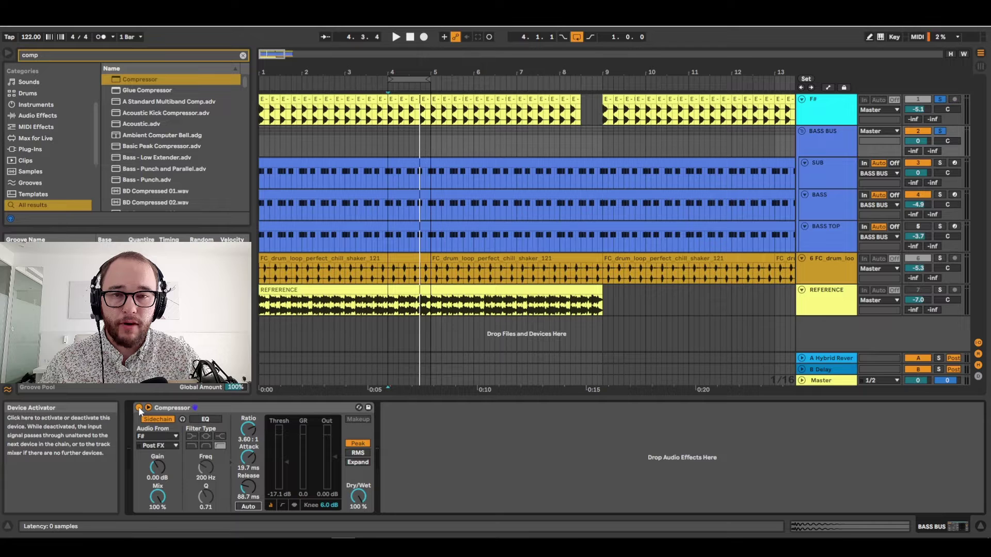
key("space")
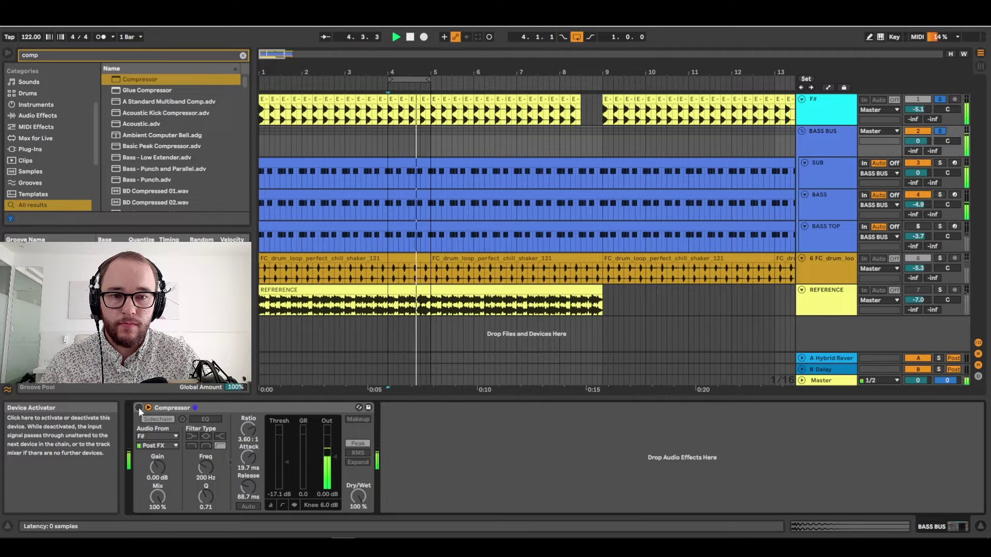
left_click(138, 407)
key("space")
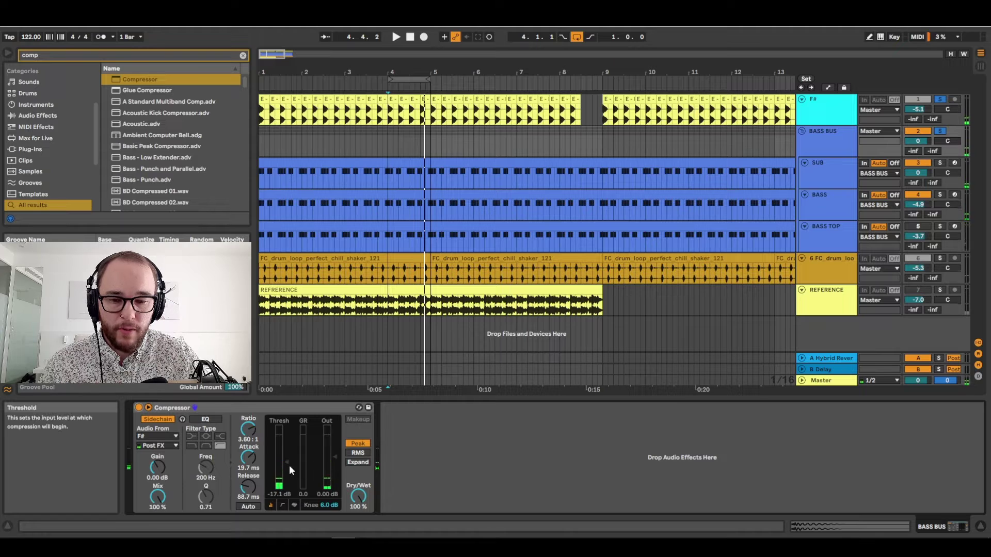
Step: Raise the Compressor's threshold to about -12.7 dB, compare it bypassed and enabled, and fold its sidechain section
left_click_drag(287, 462, 286, 454)
key("space")
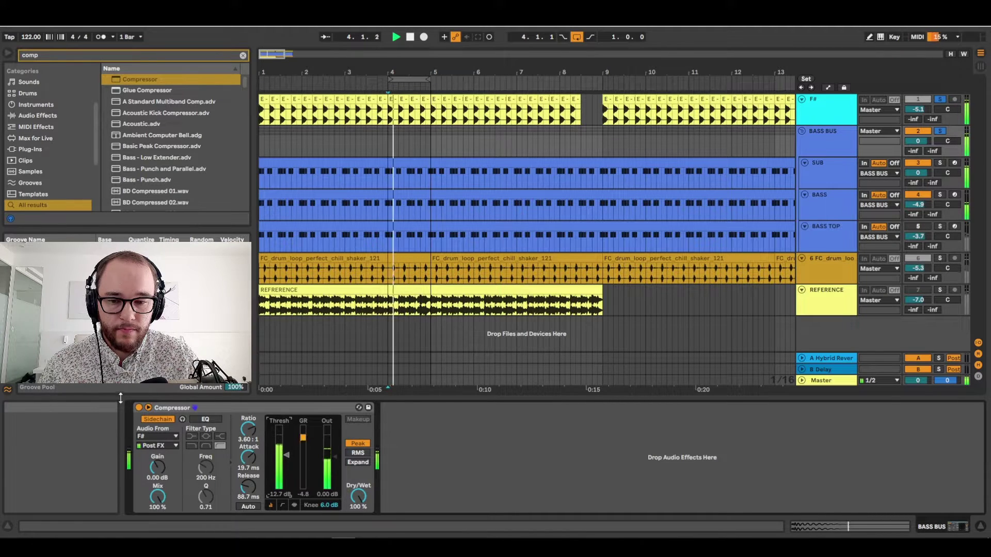
left_click(138, 408)
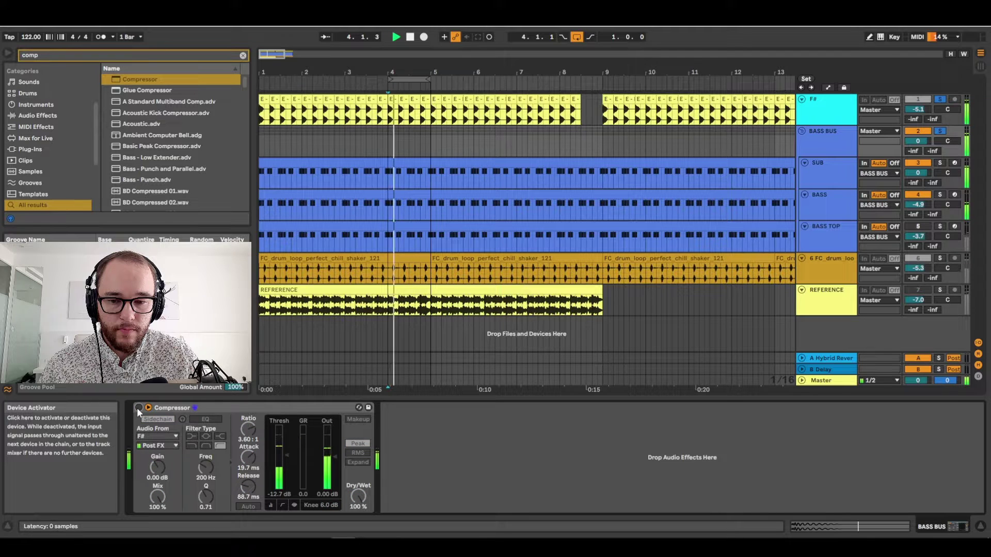
left_click(138, 407)
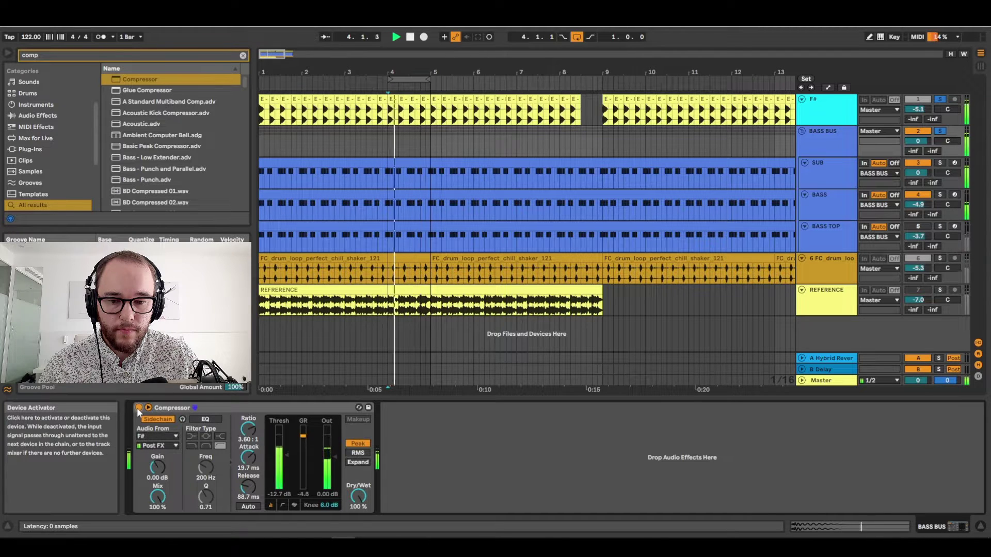
left_click(149, 407)
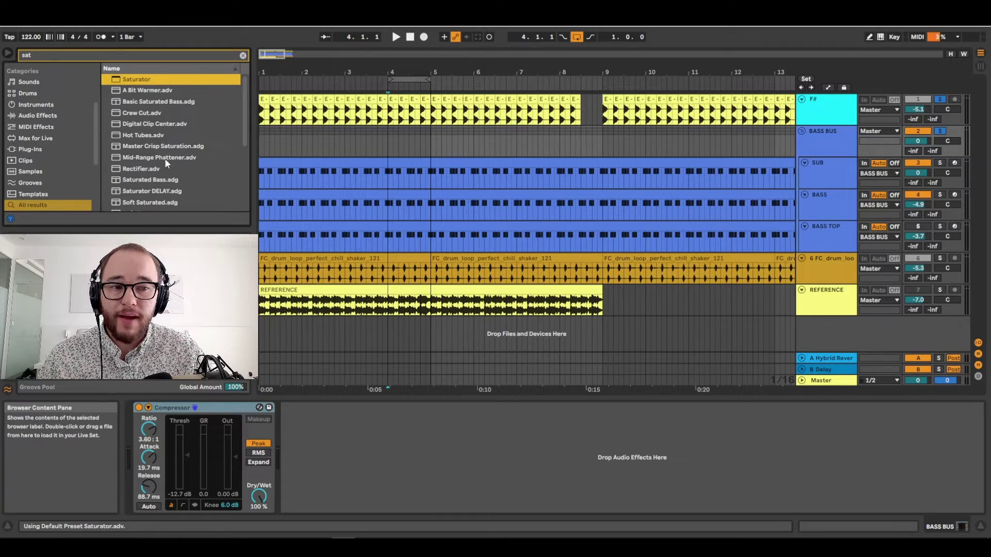
Step: Add a Saturator after the Compressor on BASS BUS, deleting the first copy and inserting it again
left_click_drag(135, 81, 822, 147)
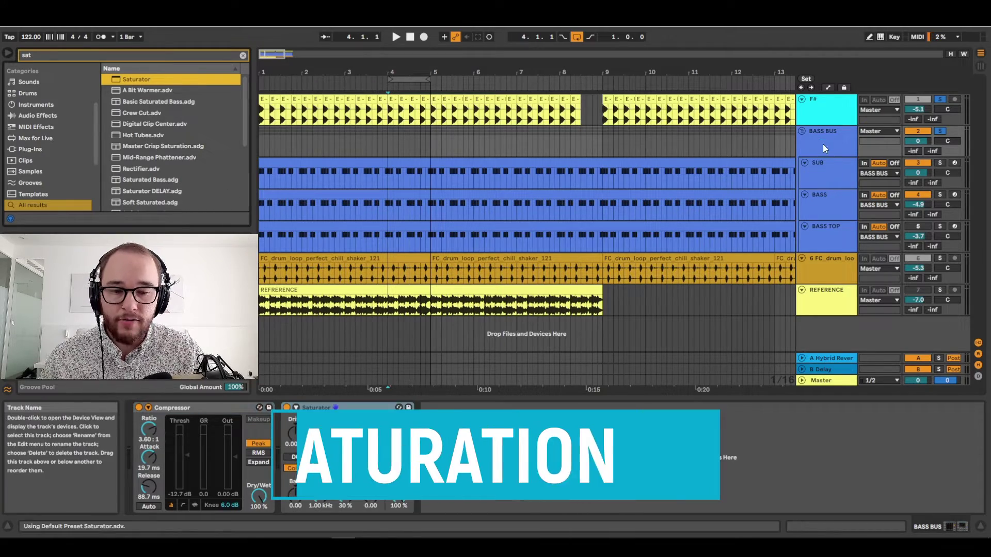
key("Delete")
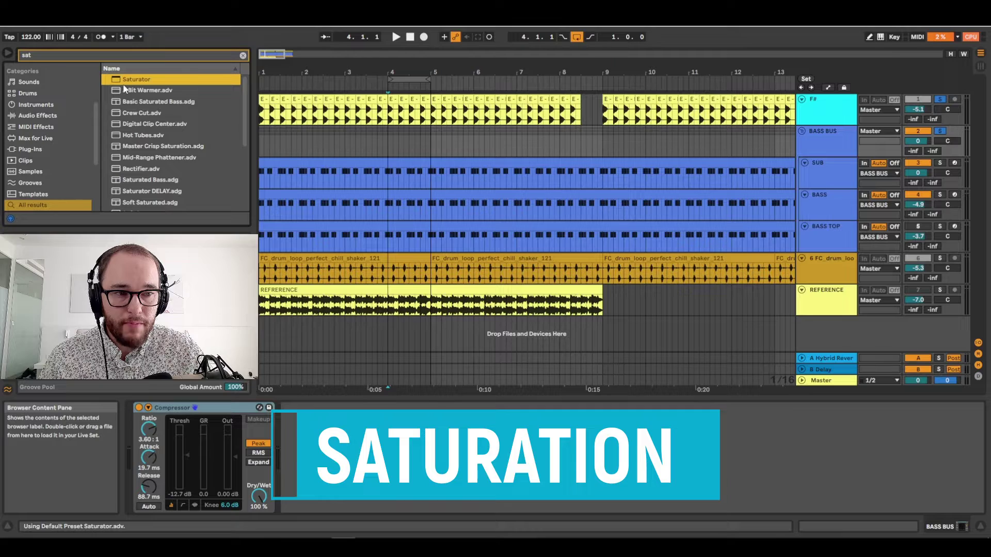
left_click_drag(840, 143, 835, 143)
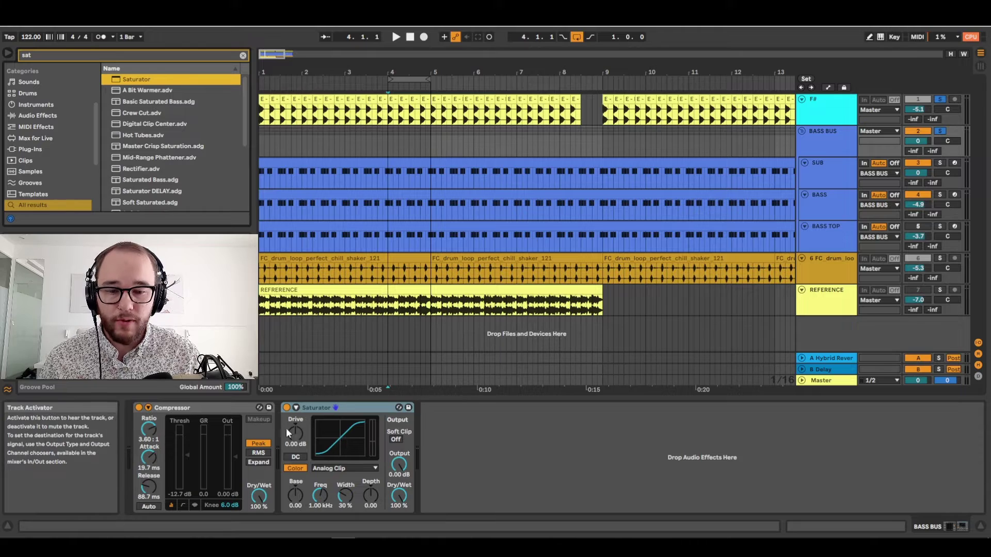
Step: Raise the Saturator's Drive to 8 dB while listening to the soloed kick and bass
key("space")
mouse_move(296, 429)
left_mouse_down()
mouse_move(296, 419)
mouse_move(296, 427)
left_mouse_up()
key("space")
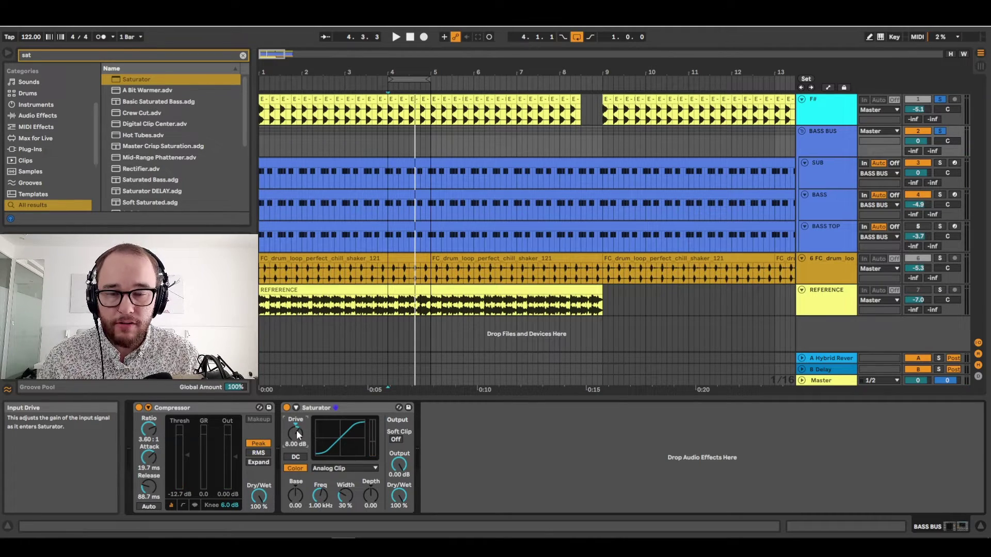
key("space")
key("space")
Step: Add an EQ Eight after the Saturator on BASS BUS and expand its frequency display
left_click(129, 55)
type("eq")
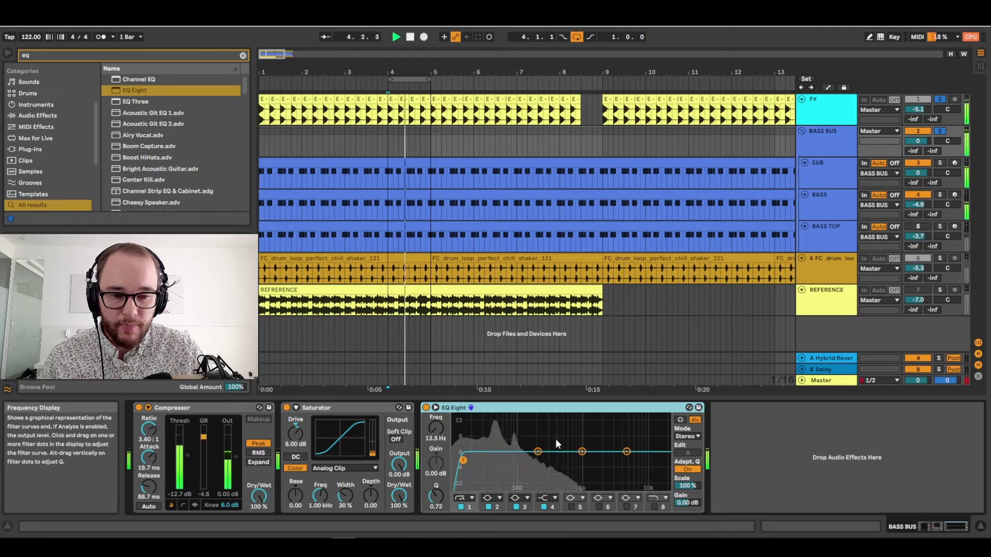
left_click(435, 408)
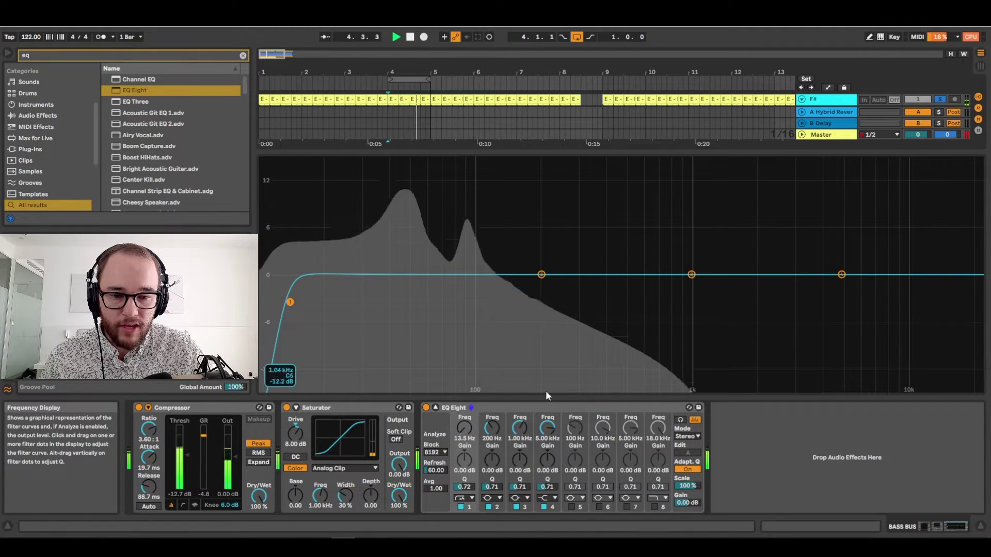
Step: Push the Saturator's Drive to about 26.3 dB to examine the added harmonics, and bring it back down to 8 dB
mouse_move(309, 434)
left_mouse_down()
mouse_move(310, 406)
mouse_move(295, 427)
left_mouse_up()
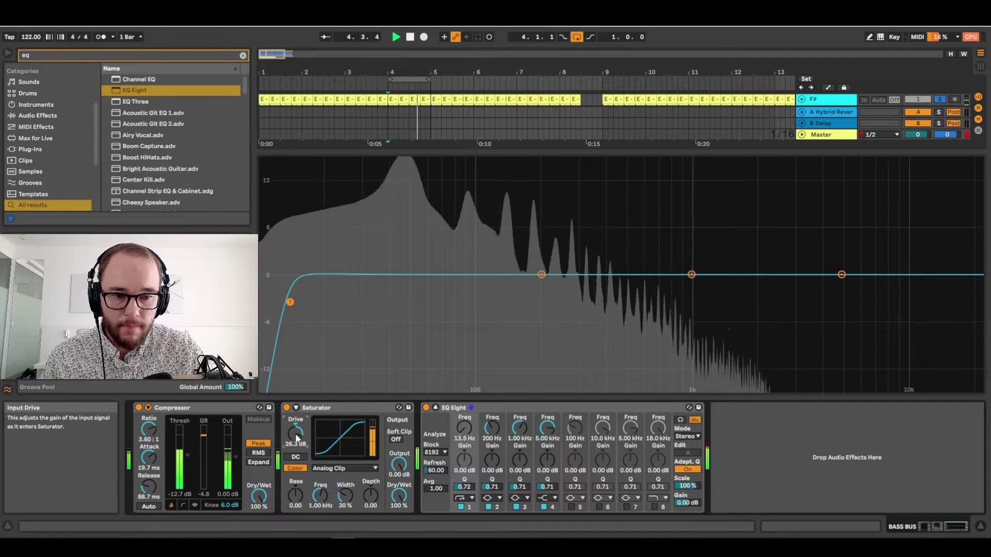
key("space")
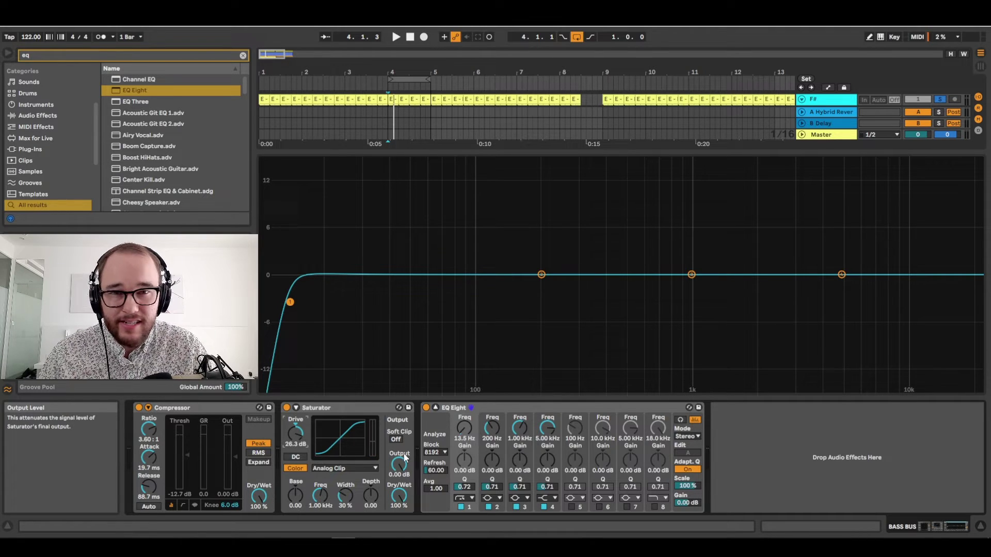
key("space")
key("space")
left_click_drag(295, 427, 296, 434)
key("space")
scroll(295, 431, "down", 4)
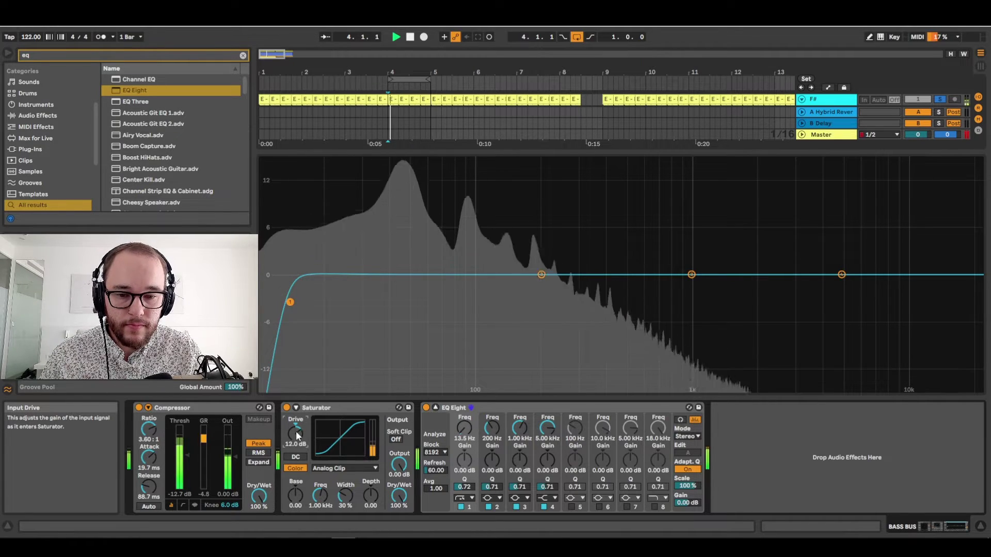
scroll(296, 431, "down", 1)
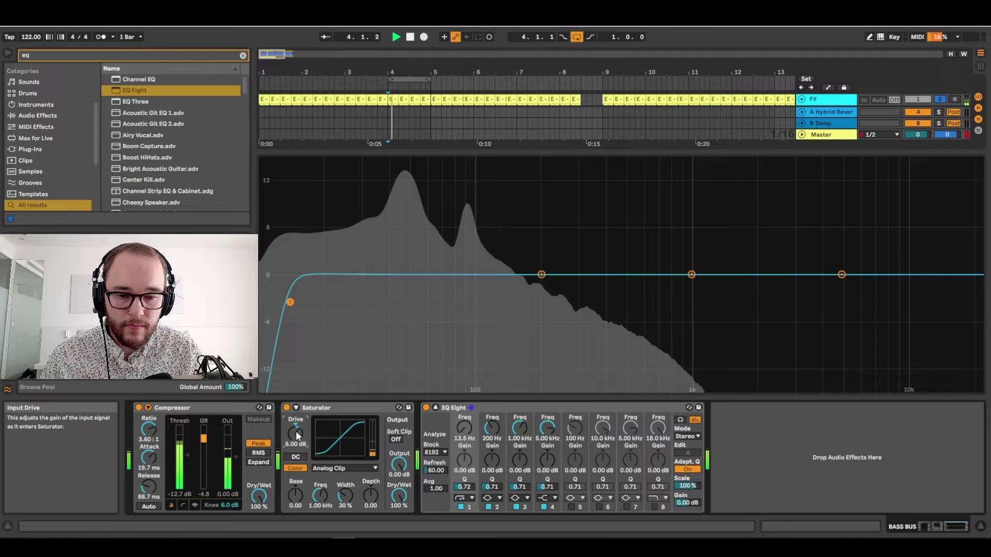
Step: Set the Saturator's Dry/Wet to about 71.4 % and play the bass with the Saturator bypassed for comparison
left_click_drag(399, 496, 400, 508)
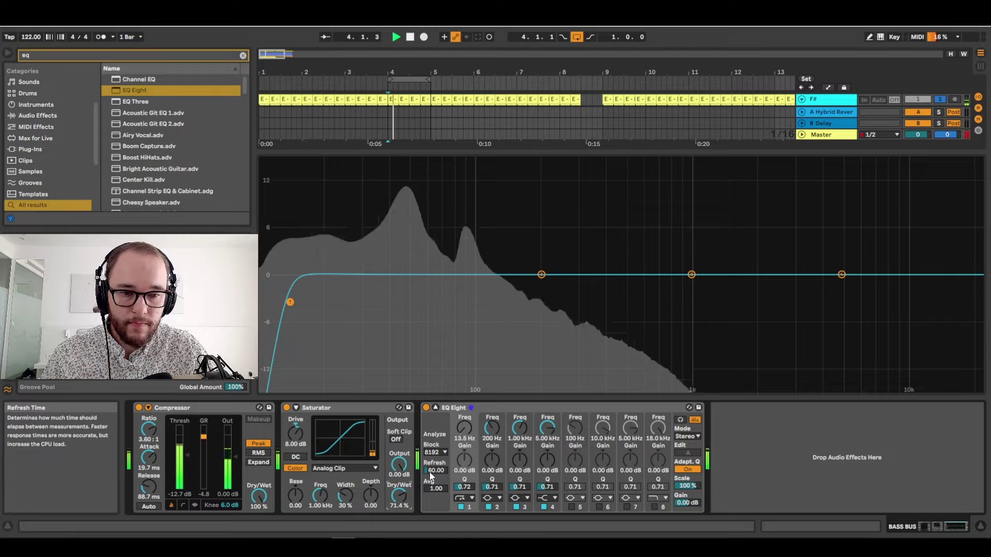
key("space")
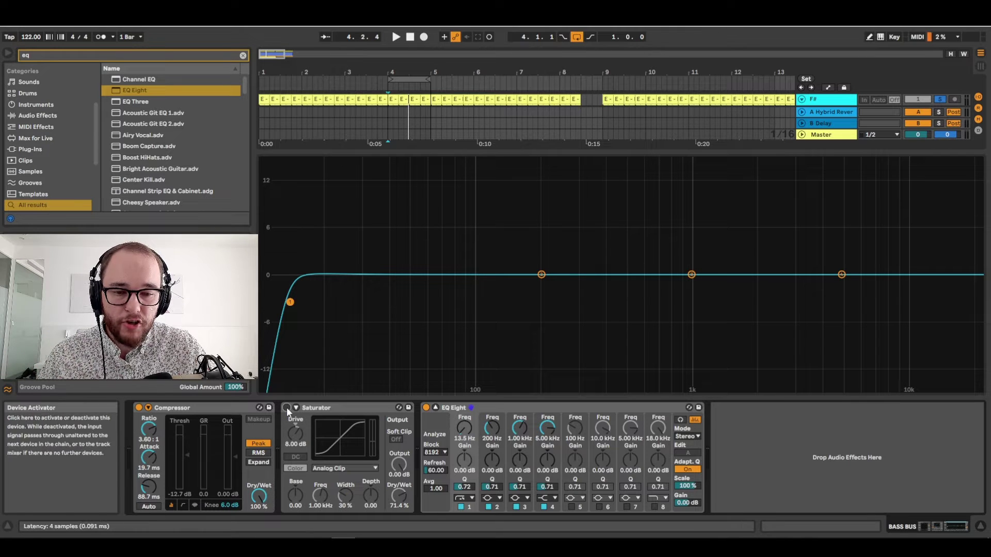
key("space")
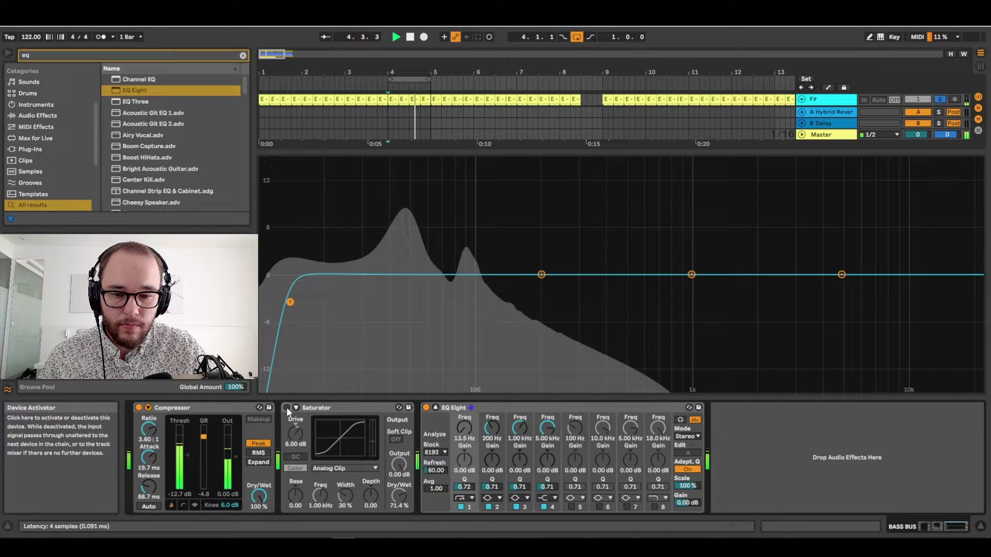
Step: Switch the Saturator back on and lower its Output to about -6.57 dB
left_click(286, 407)
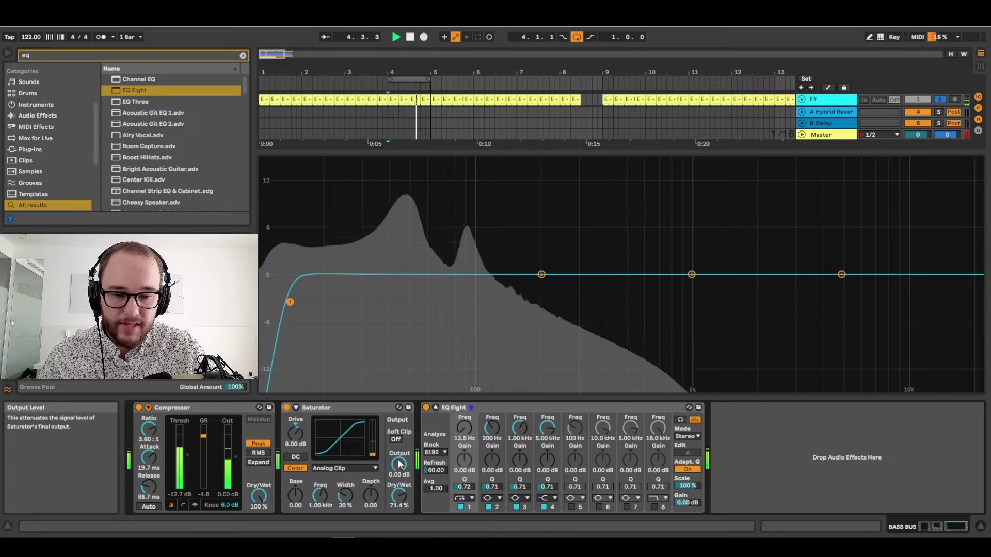
left_click_drag(399, 464, 398, 471)
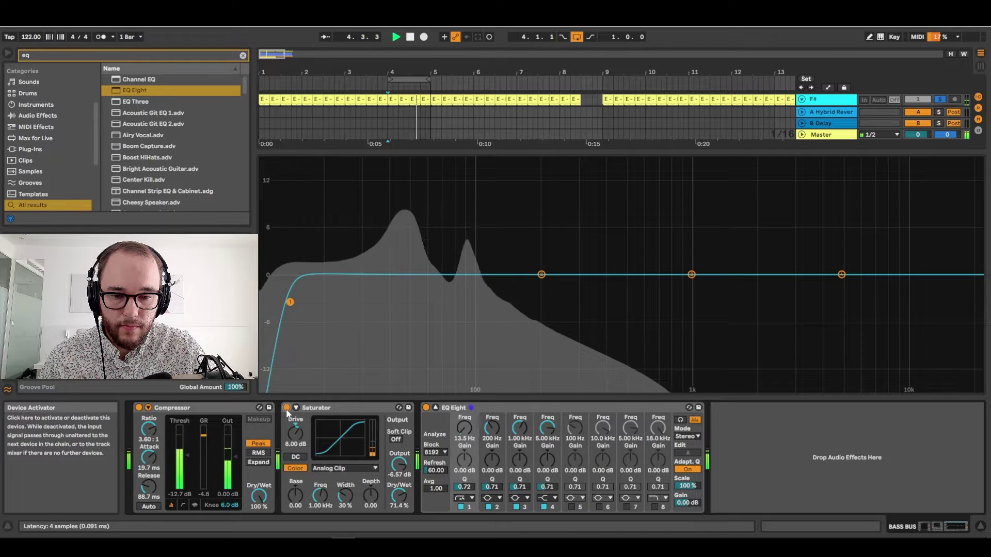
scroll(295, 434, "up", 1)
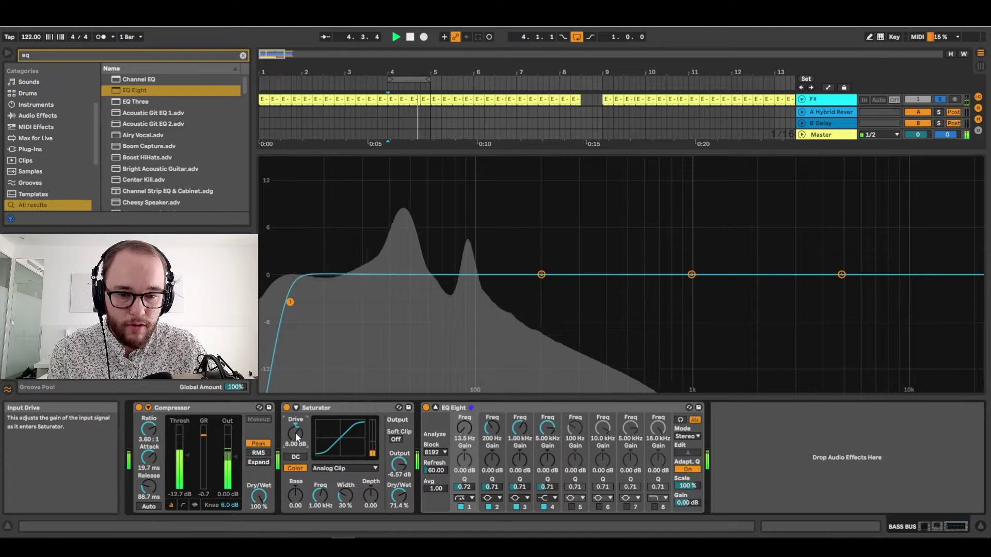
Step: Raise the Saturator's Drive to 9 dB and its Dry/Wet to 77 %, comparing it with the bypassed signal
left_click(286, 408)
left_click(286, 407)
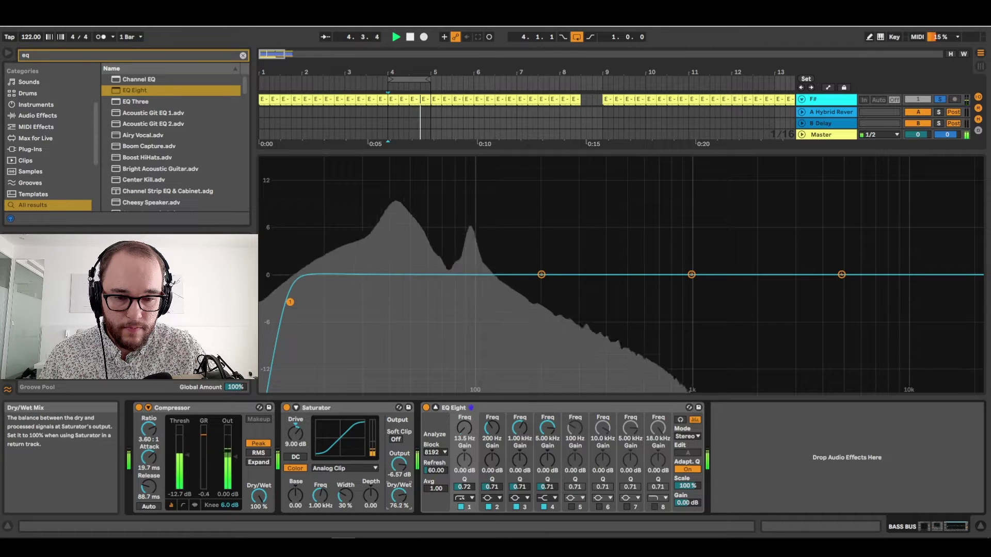
key("space")
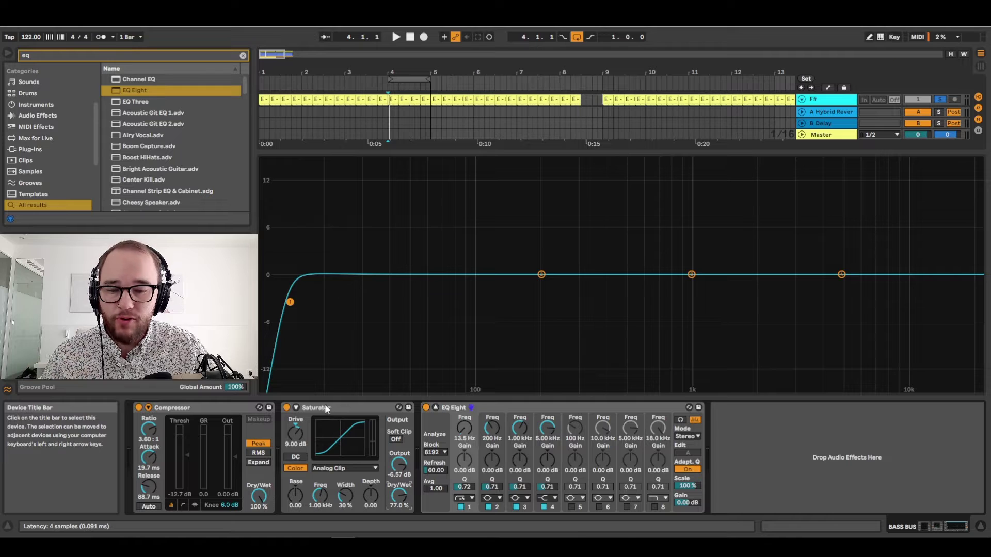
Step: Play the loop and switch the Saturator off and on repeatedly to compare the processed and dry bass
key("space")
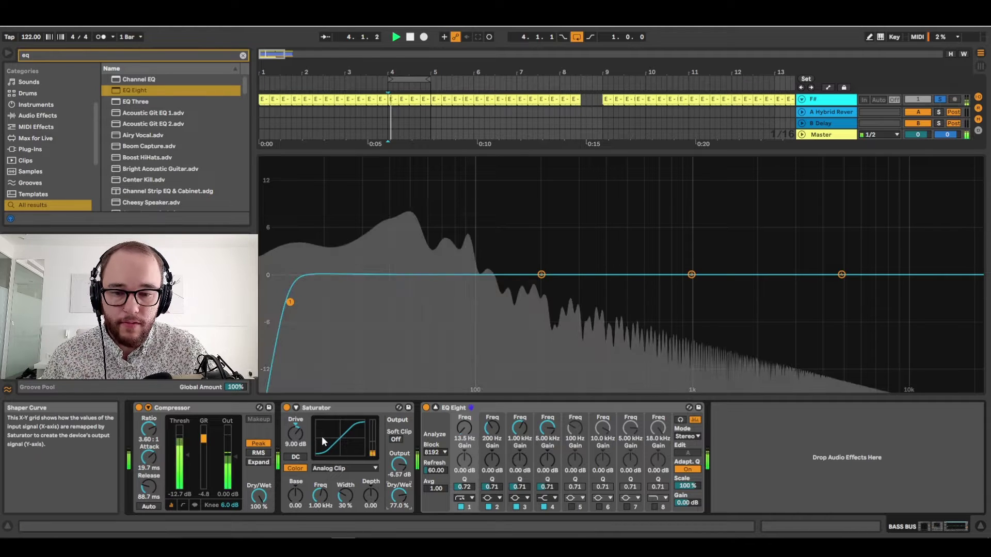
left_click(286, 407)
left_click(287, 407)
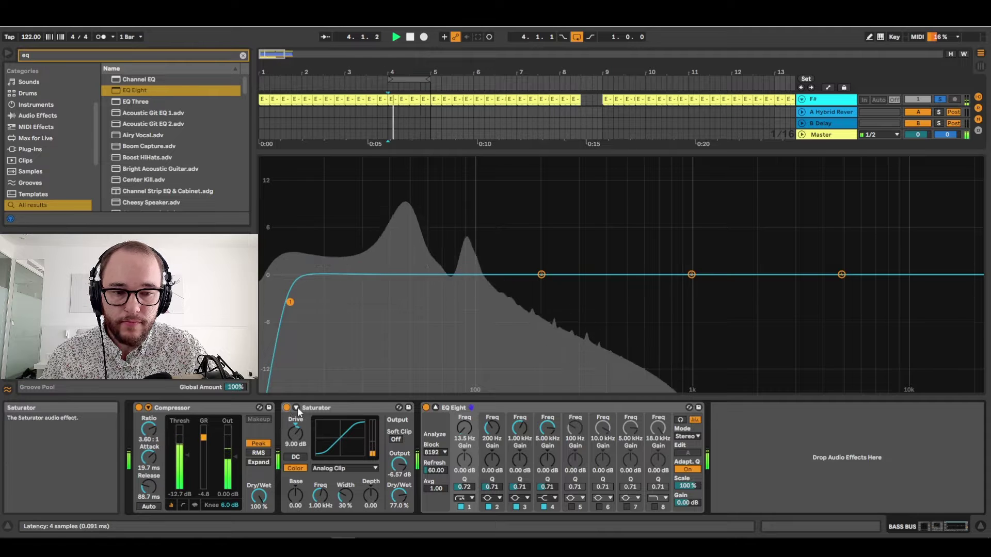
left_click(288, 408)
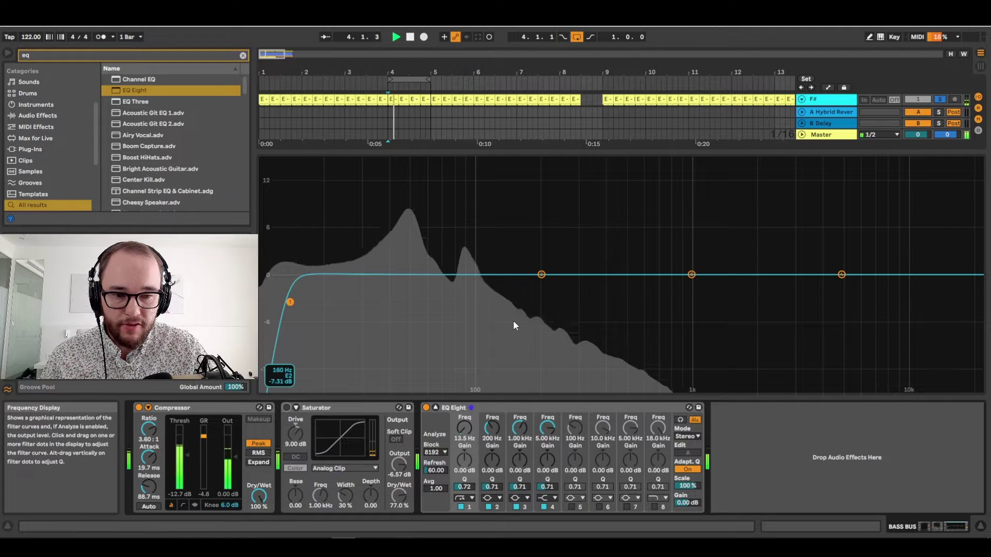
left_click(285, 408)
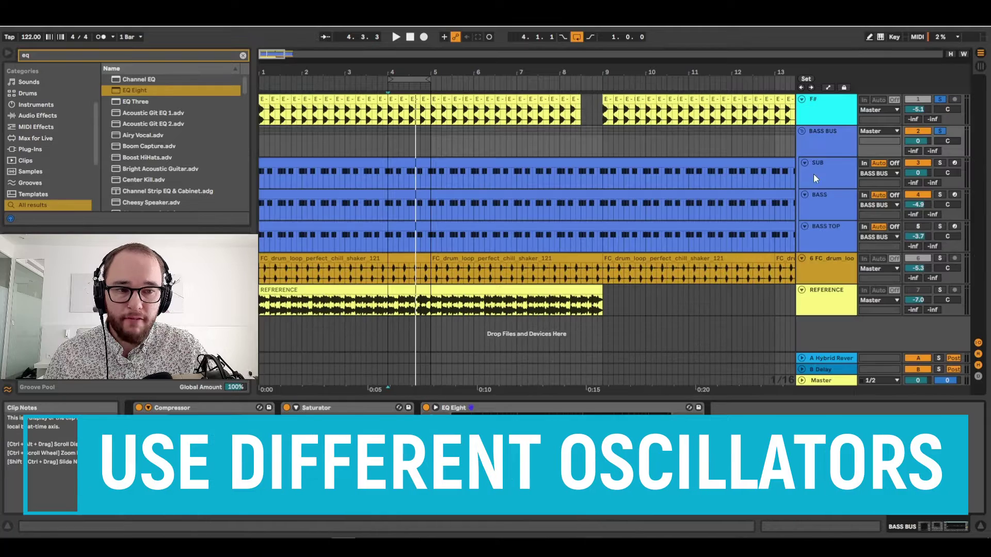
Step: Add an EQ Eight after Wavetable on the SUB track and expand its frequency display
left_click(819, 175)
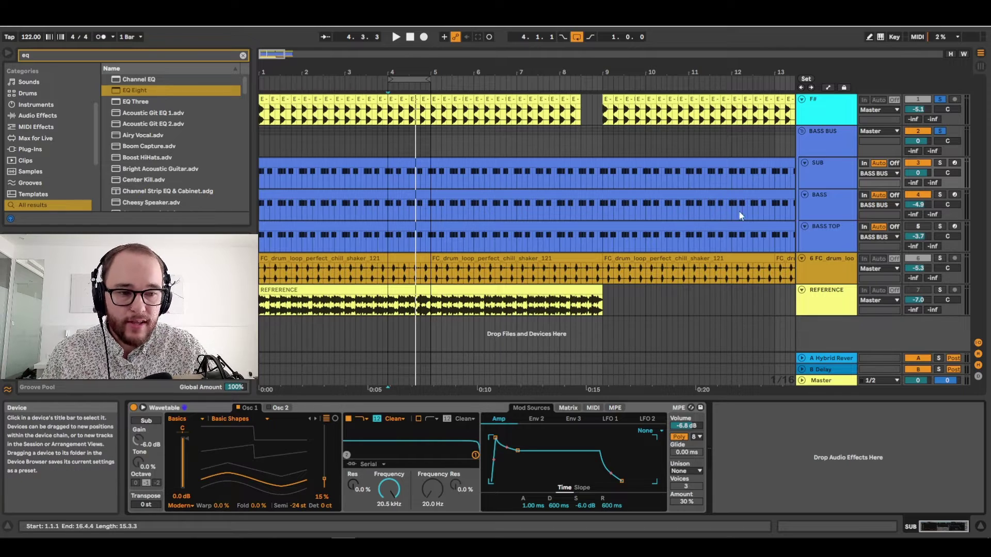
key("ctrl+f")
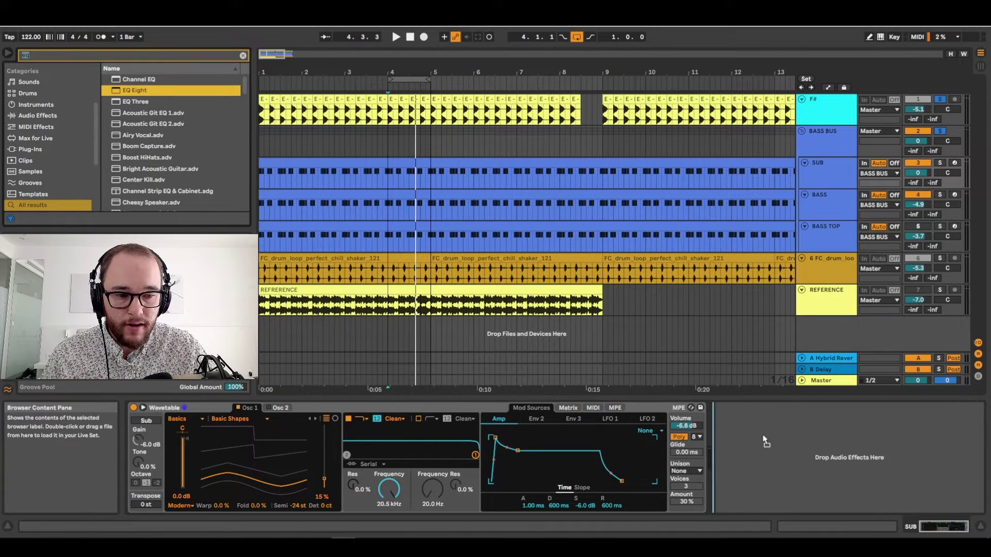
left_click_drag(764, 441, 762, 449)
left_click(785, 450)
Step: Set Osc 1's wavetable position to 0 %, then try 25 % and about 12 % during playback to examine the harmonics
left_click_drag(304, 423, 305, 464)
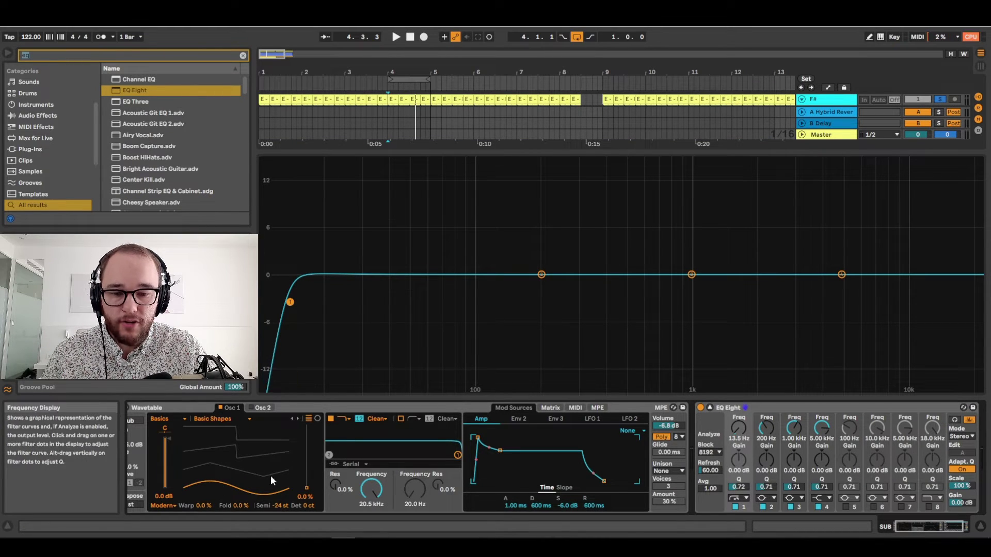
key("space")
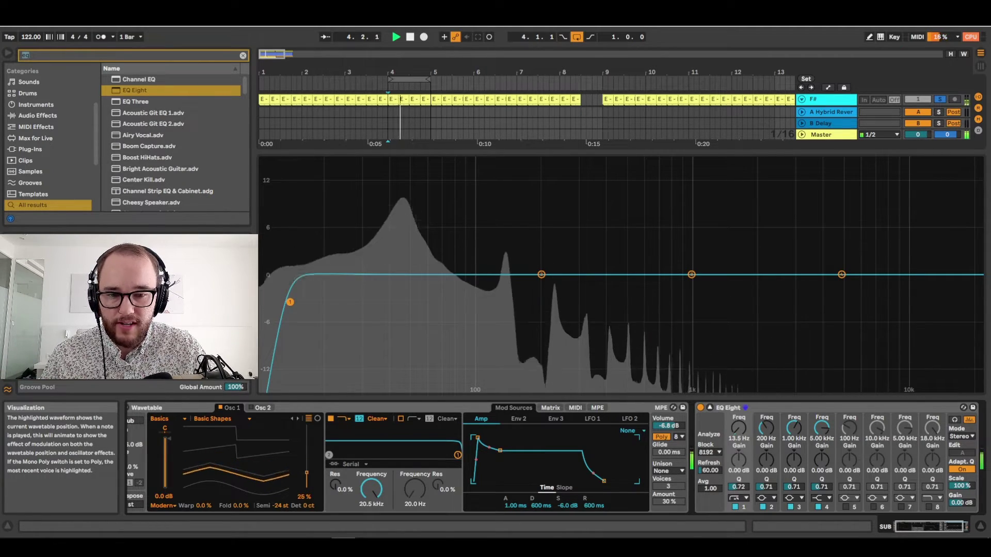
key("space")
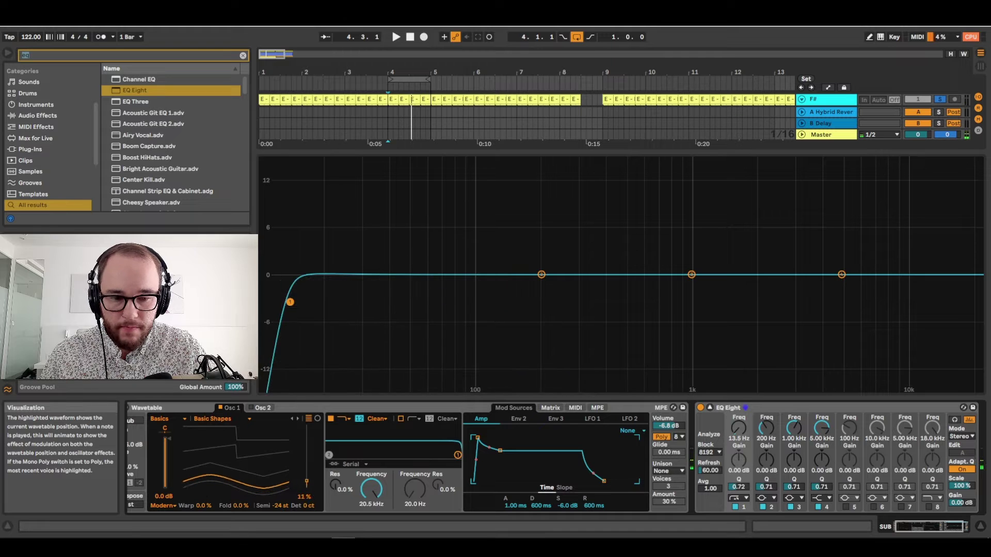
key("space")
Step: Enable SUB's EQ Eight filter 8, lower its cutoff to about 238 Hz, and return Osc 1's wavetable position to 0 %
left_click(928, 507)
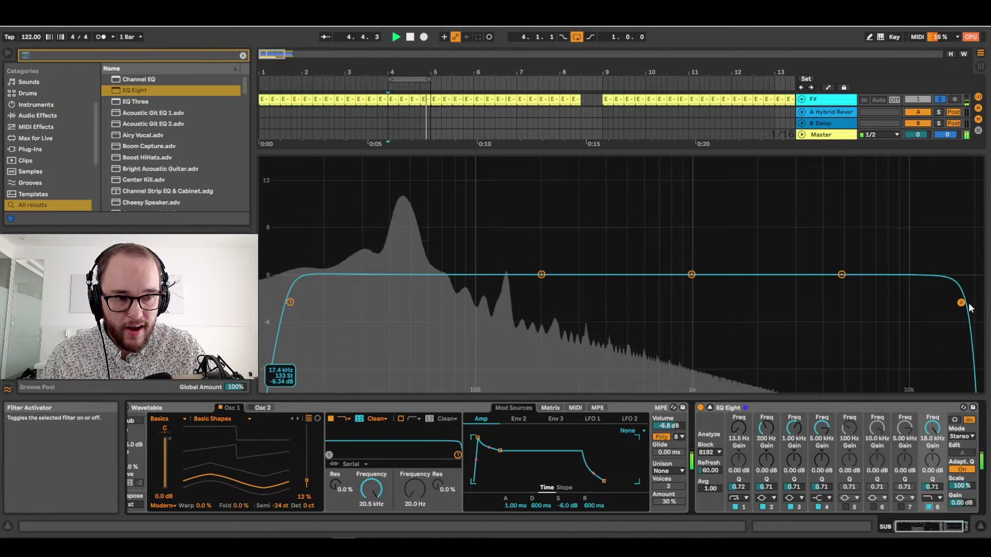
left_click_drag(961, 303, 557, 305)
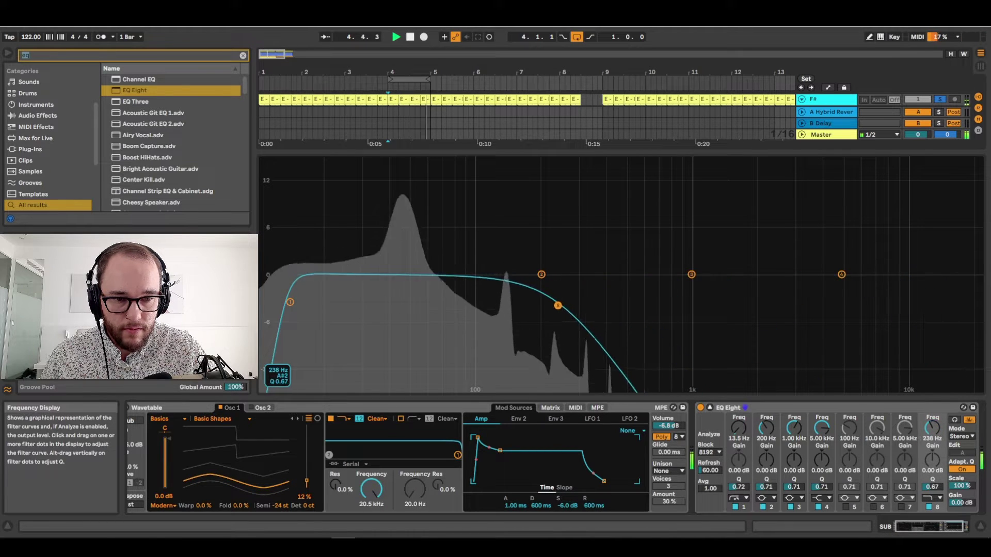
left_click_drag(207, 494, 207, 503)
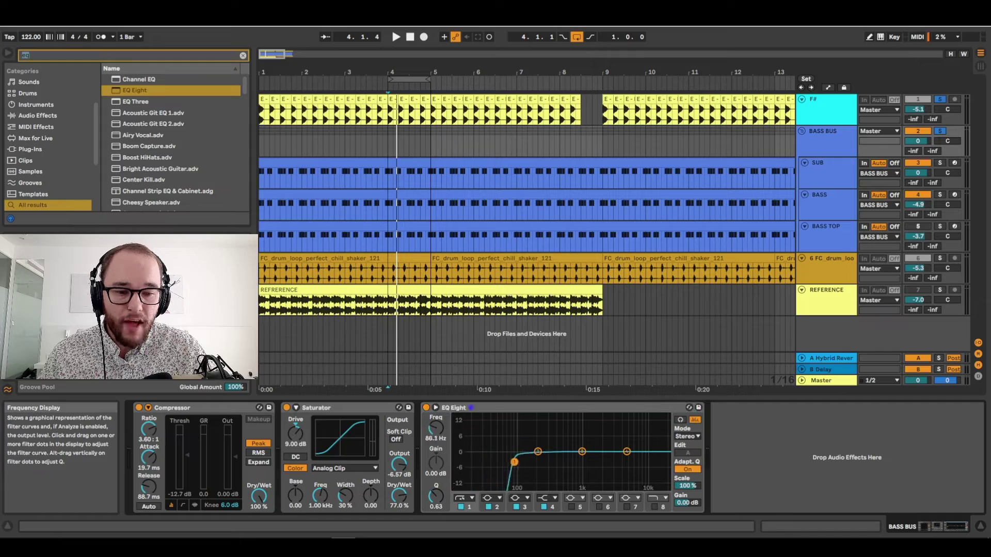
Step: Unsolo the F# kick during playback and raise the BASS BUS EQ Eight's low cut to about 186 Hz
key("space")
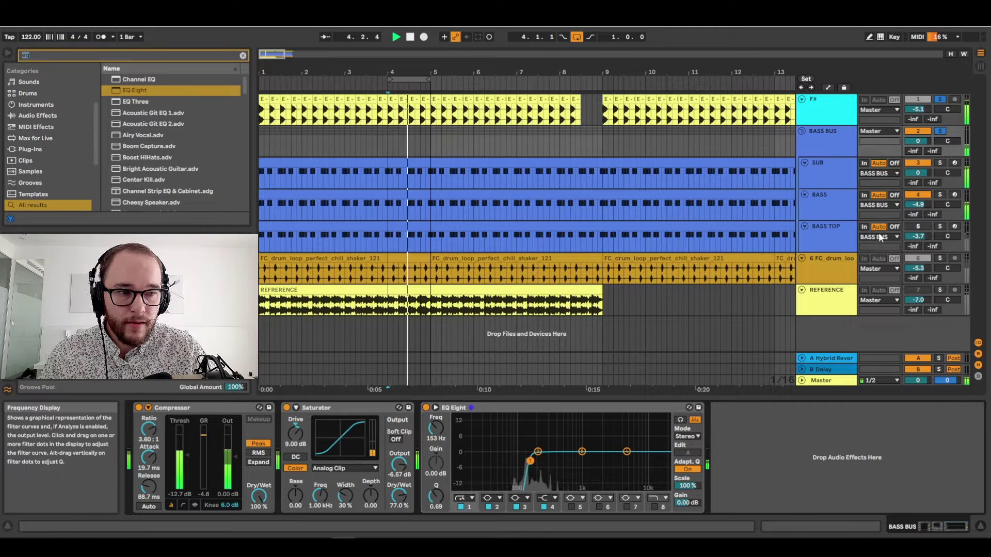
left_click(939, 99)
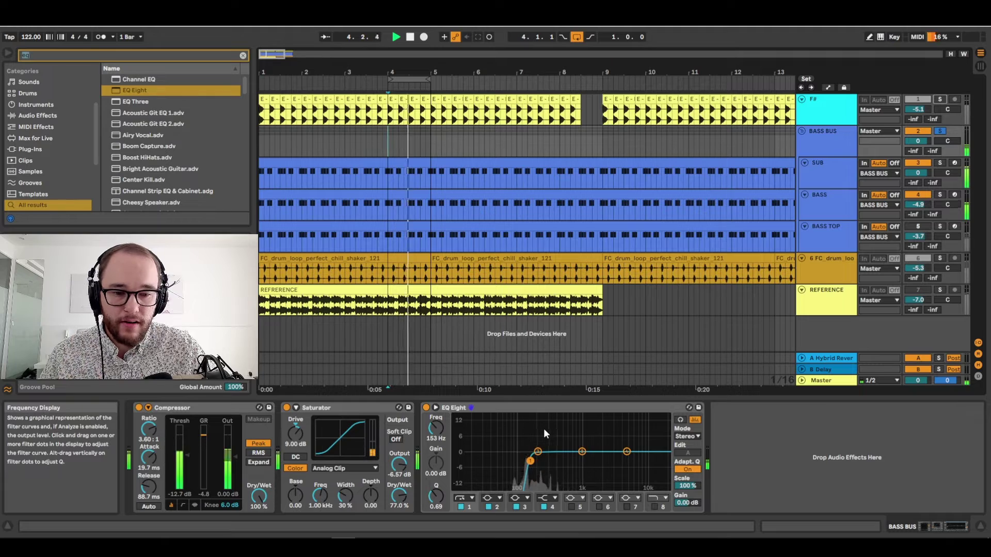
left_click_drag(529, 461, 535, 459)
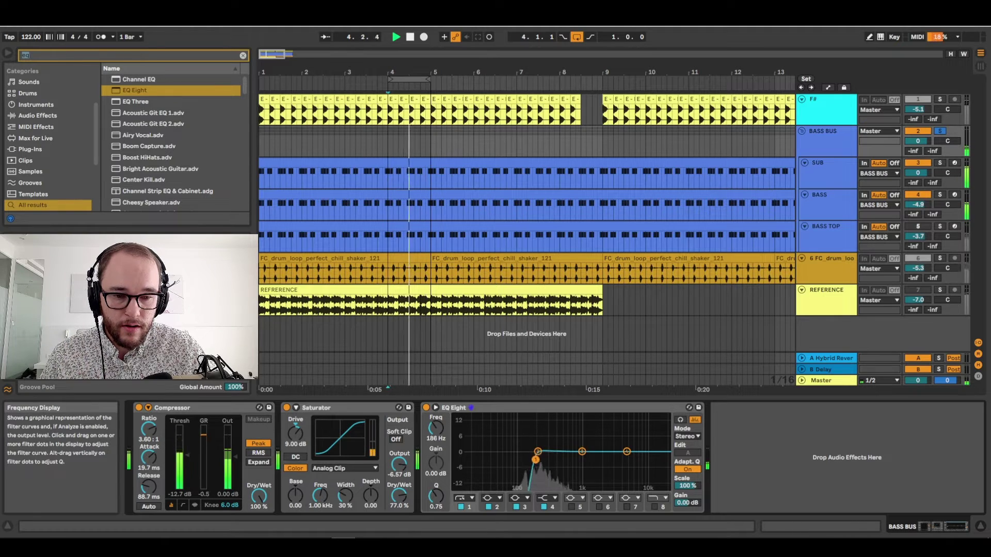
Step: Play the SUB and raise its Wavetable Osc 1 position to 28 % to hear the added harmonics
left_click(838, 200)
left_click(820, 173)
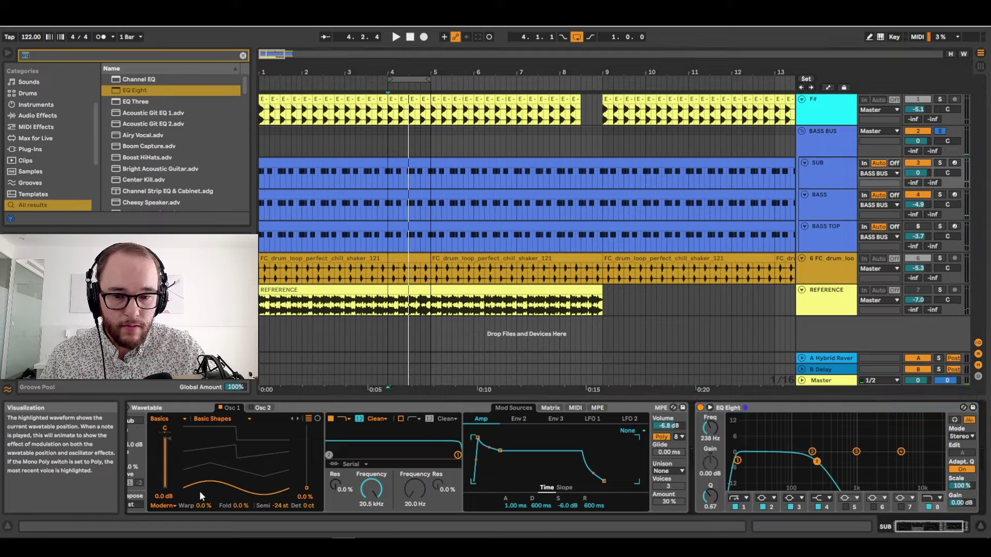
key("space")
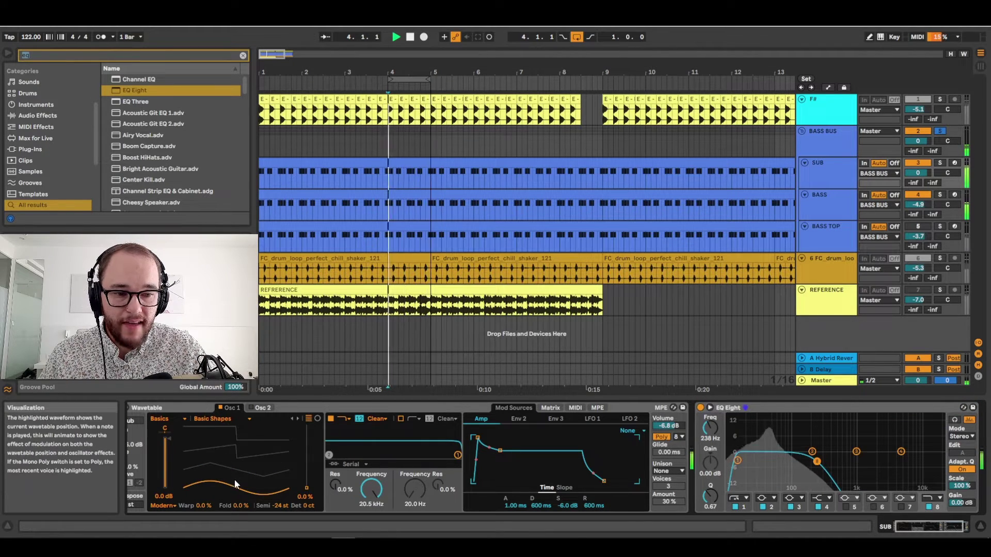
left_click_drag(235, 479, 234, 465)
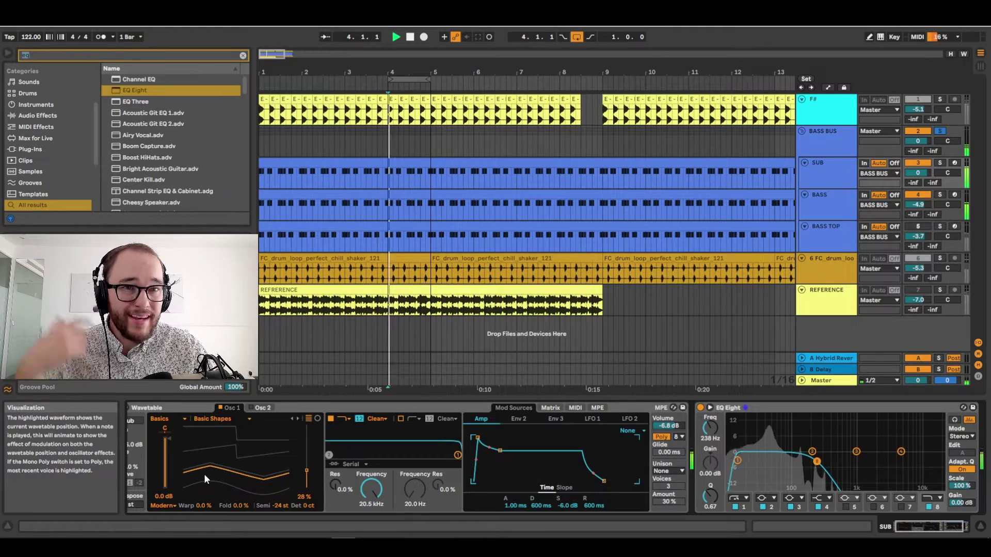
key("space")
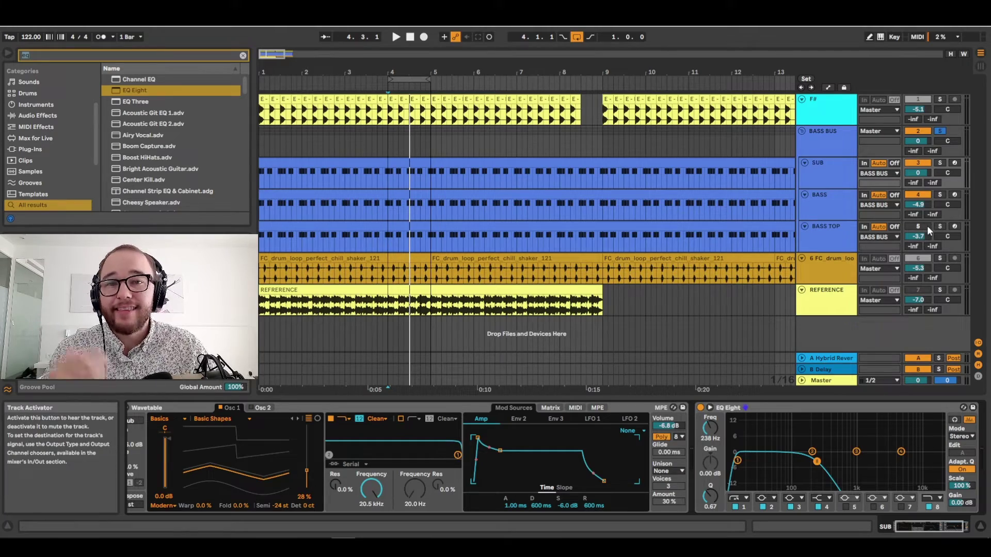
Step: Look over the BASS TOP and BASS devices, and reset the SUB's Osc 1 wavetable position to 0 %
left_click(842, 233)
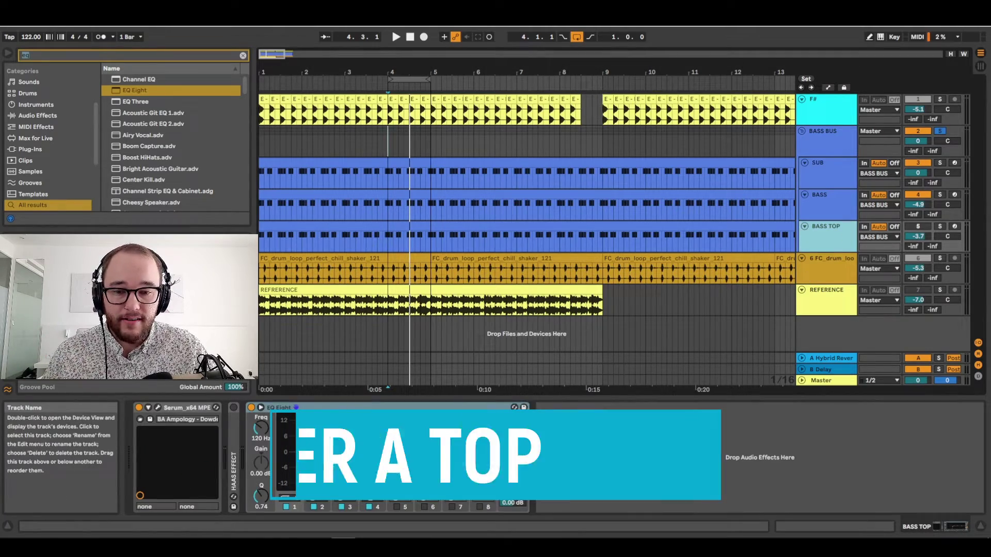
left_click(814, 192)
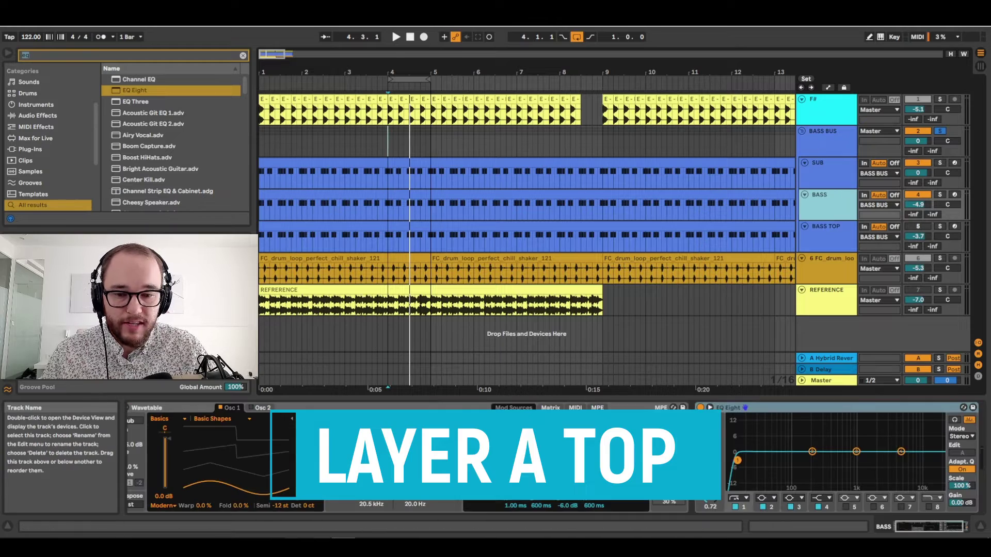
left_click(832, 178)
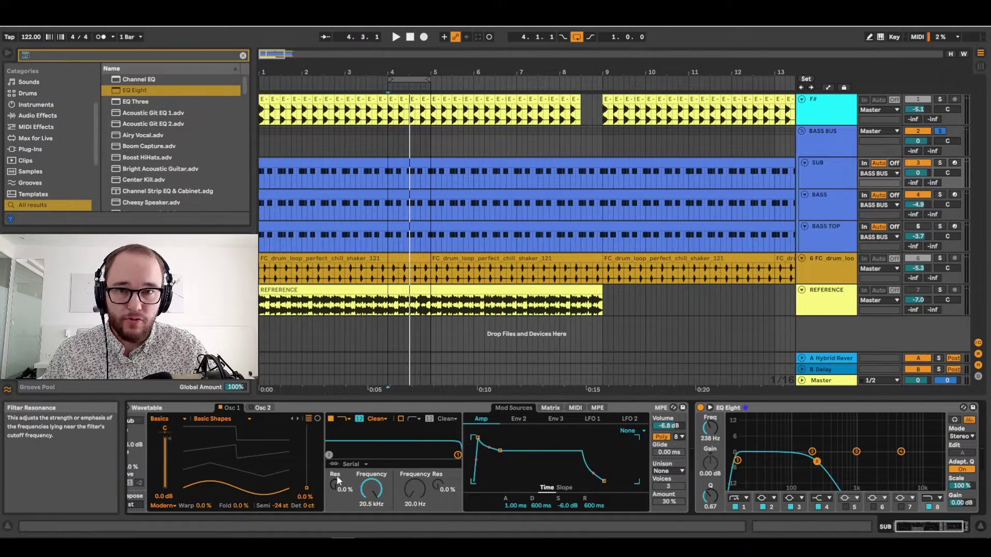
Step: Solo the BASS TOP track and listen to it on its own
left_click(837, 238)
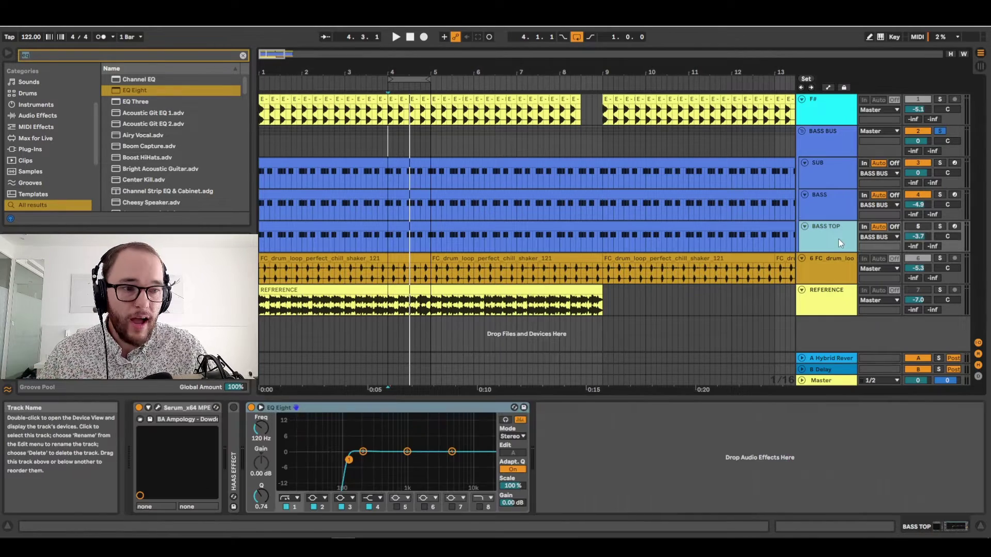
left_click(940, 226)
key("space")
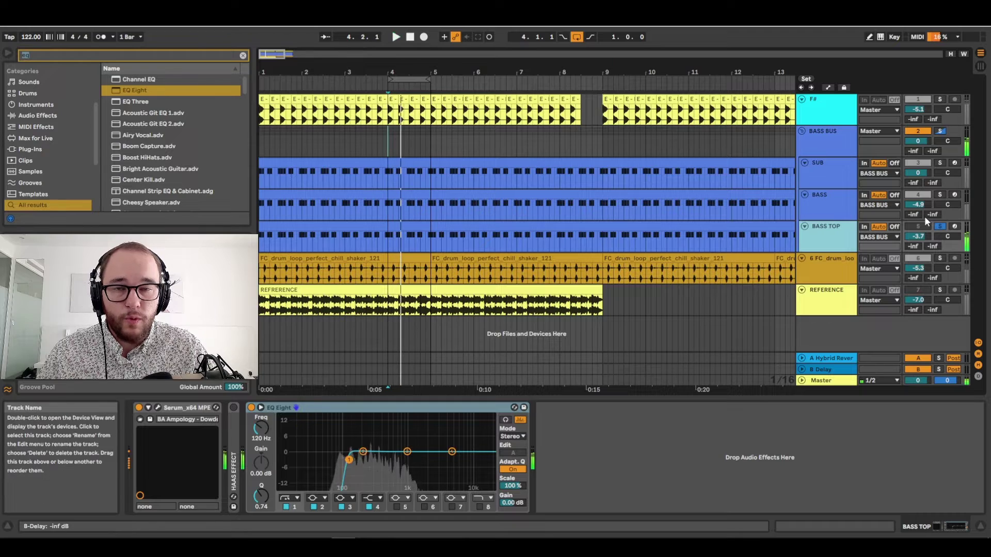
key("space")
Step: Clear the track solos, activate BASS TOP and play it together with the full mix
left_click(939, 226)
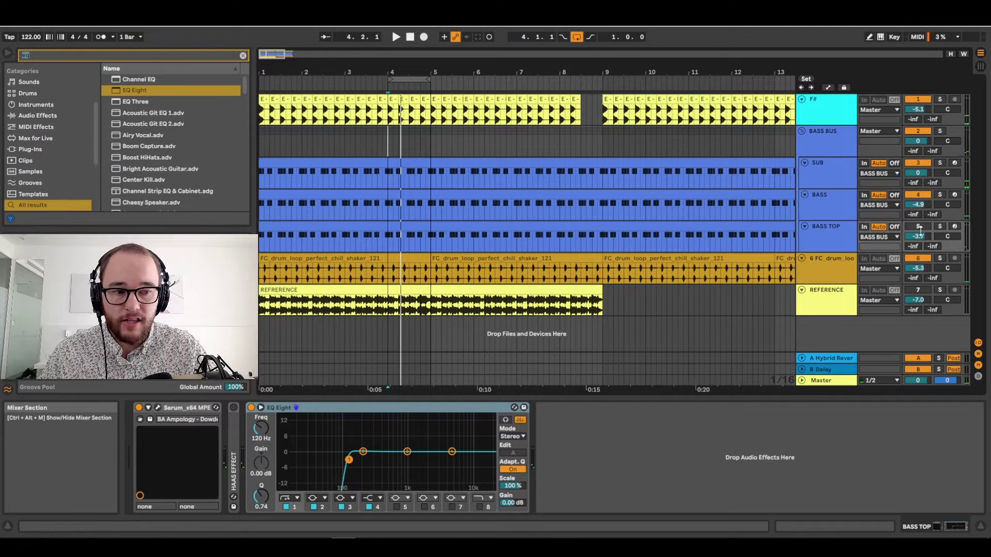
key("space")
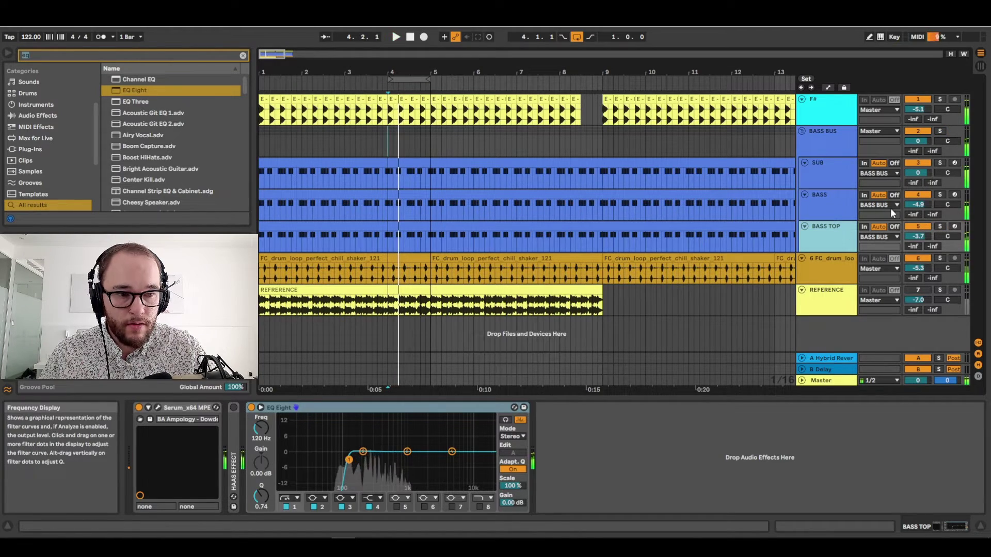
key("space")
Step: Examine the soloed BASS TOP in its expanded EQ Eight display, then play it with F# and BASS BUS soloed
key("space")
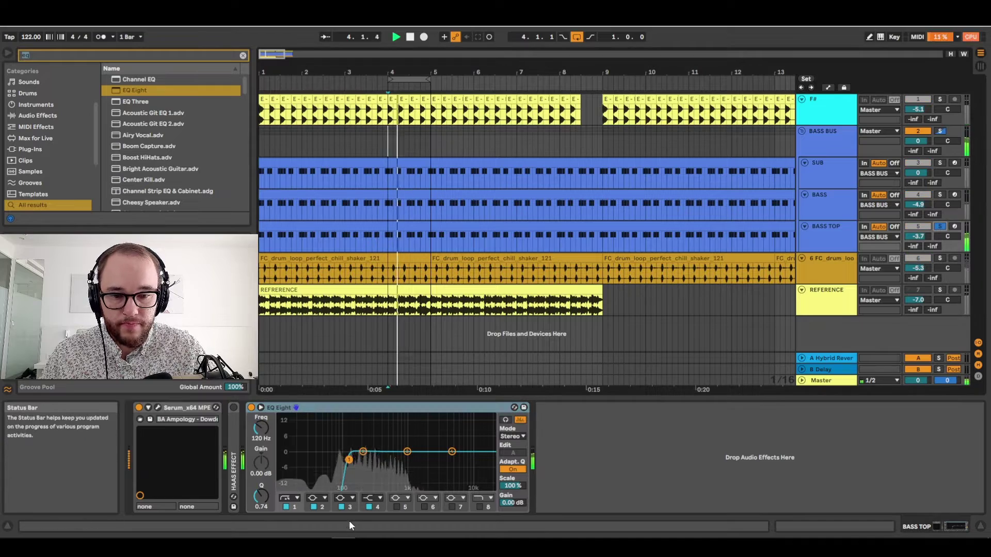
double_click(390, 433)
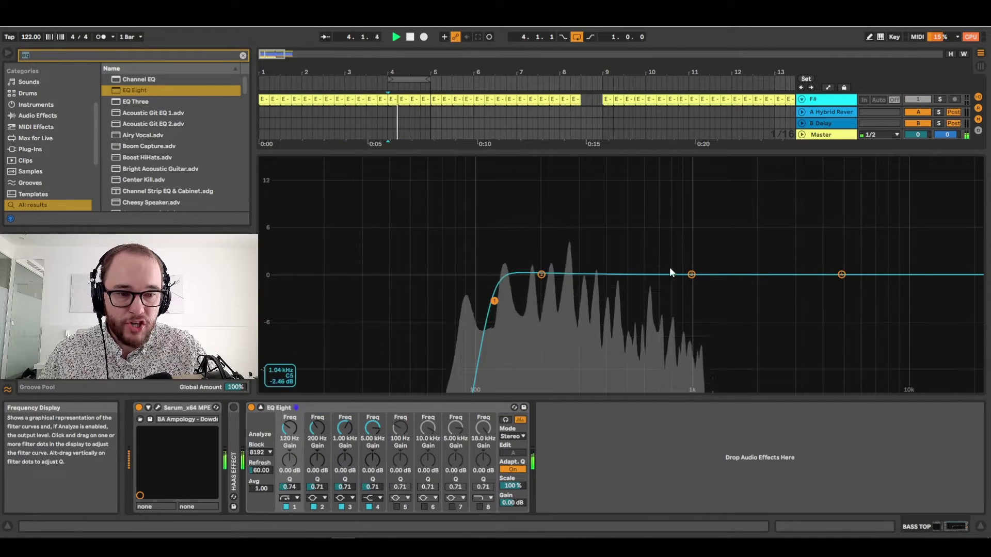
double_click(830, 199)
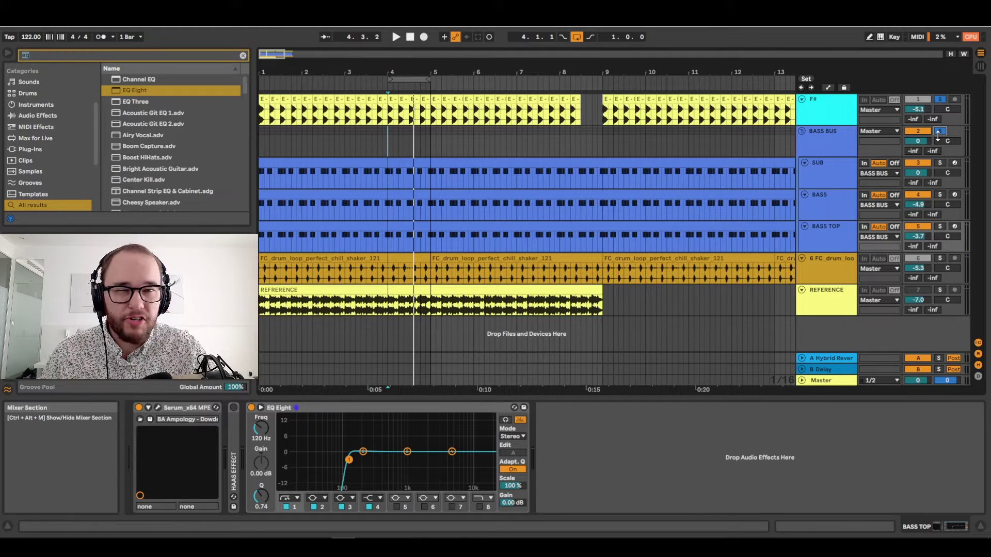
key("space")
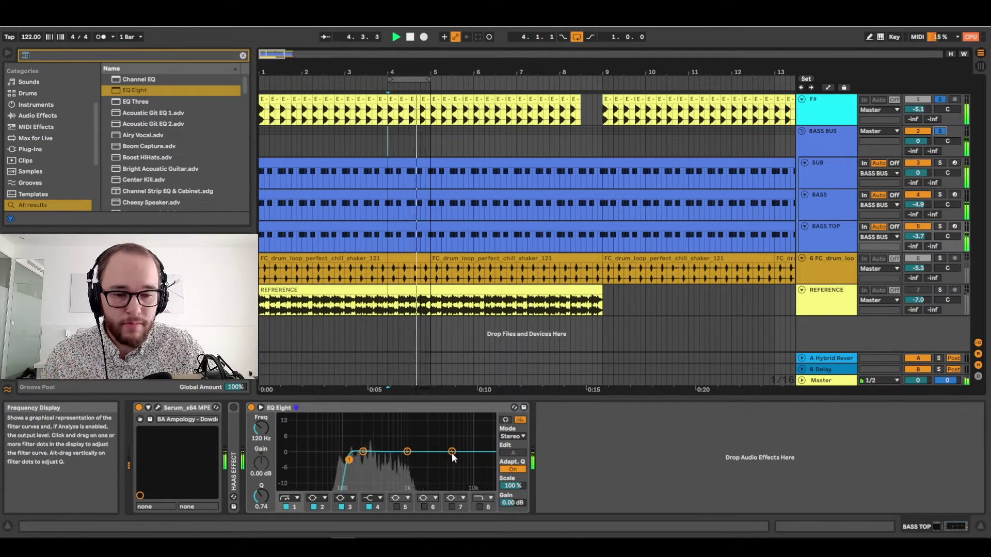
Step: Add a high cut to BASS TOP's EQ Eight with band 8 at about 235 Hz, using a steeper filter slope
left_click_drag(472, 488, 367, 458)
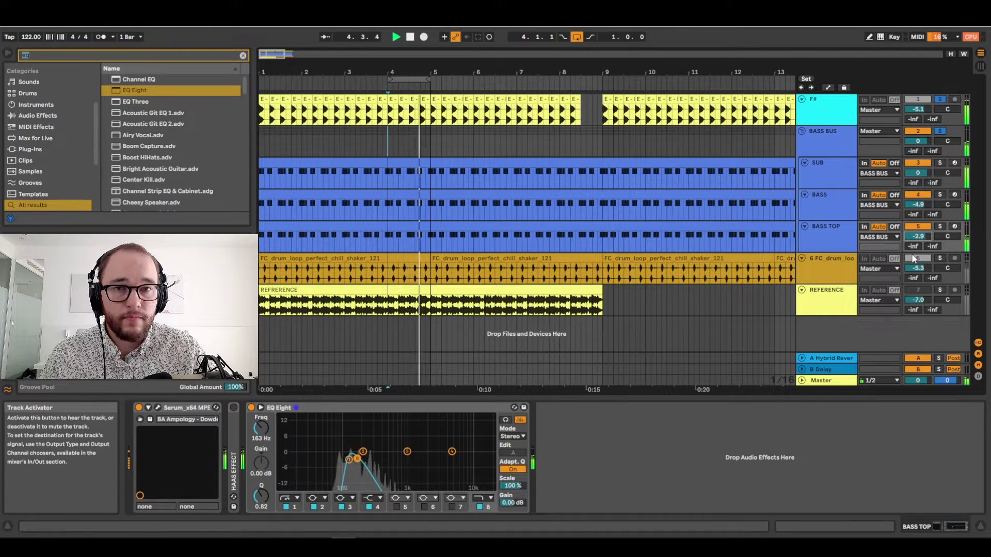
left_click_drag(358, 460, 365, 459)
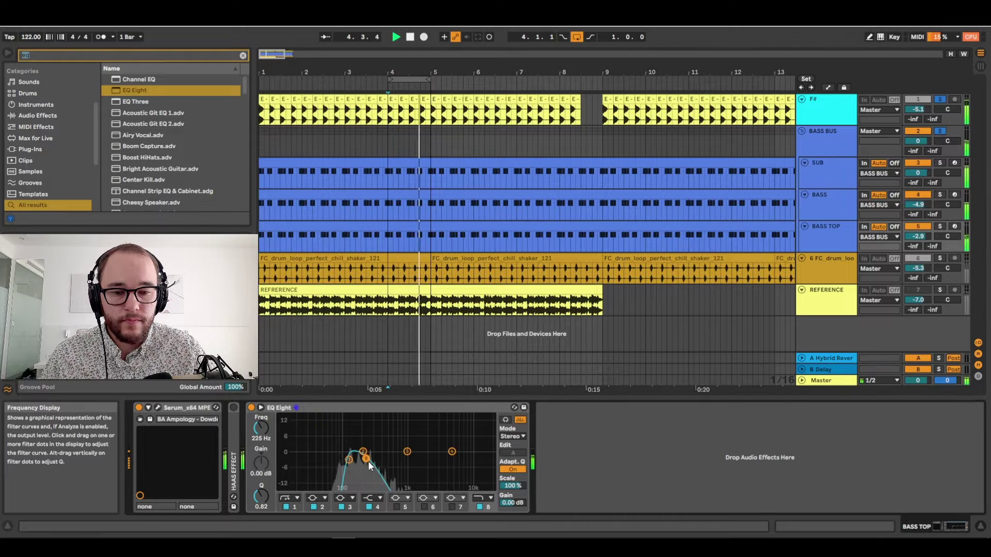
left_click(483, 497)
left_click(483, 508)
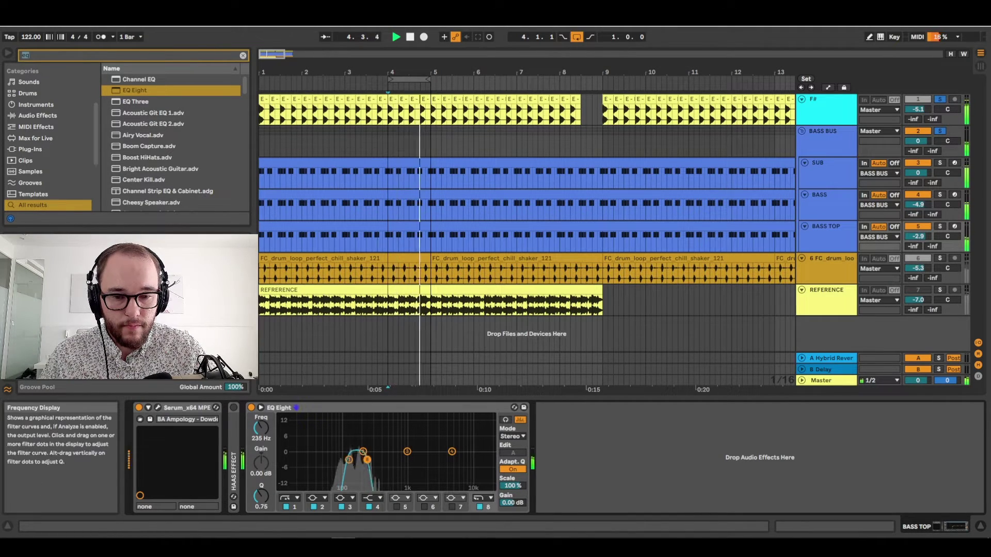
Step: Deactivate the EQ Eight on the BASS BUS and toggle the BASS TOP track to compare the bass without it
left_click(825, 139)
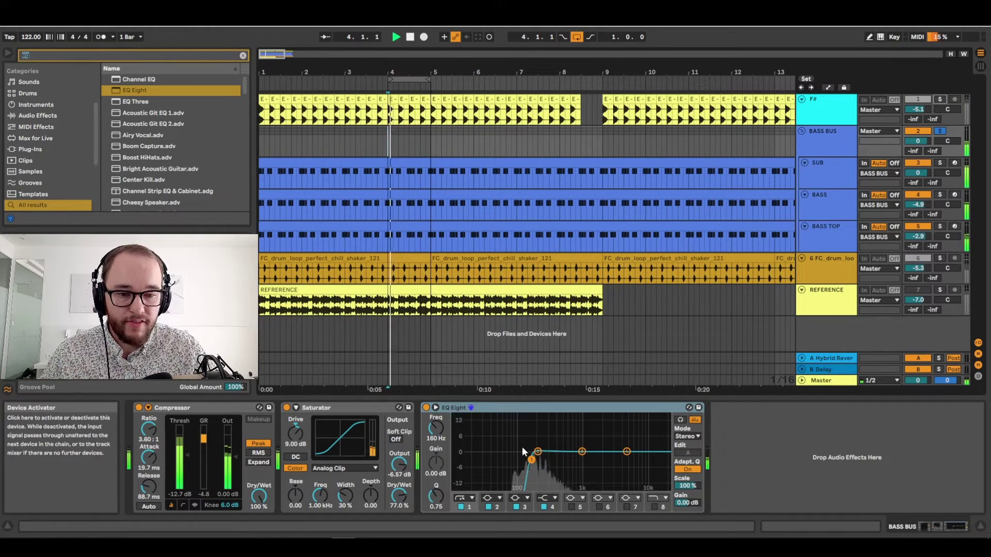
left_click(425, 407)
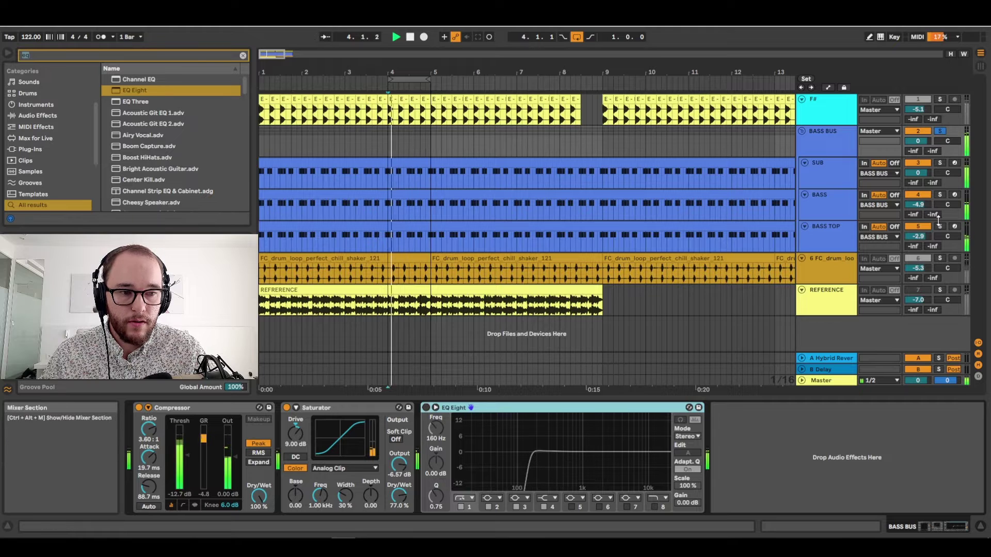
left_click(917, 227)
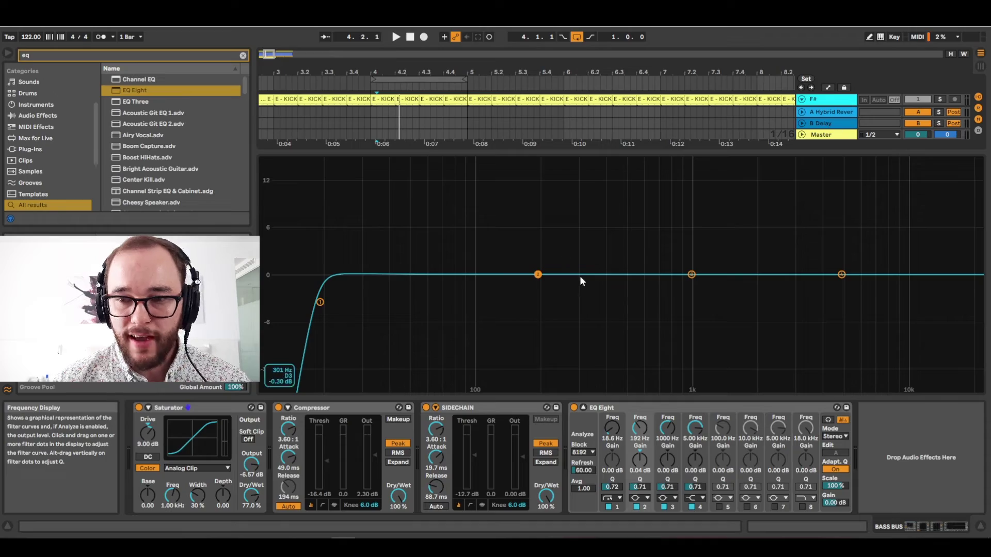
Step: Play the bass and boost band 2 of the BASS BUS EQ Eight to 15 dB at 137 Hz with Q 3.28
key("space")
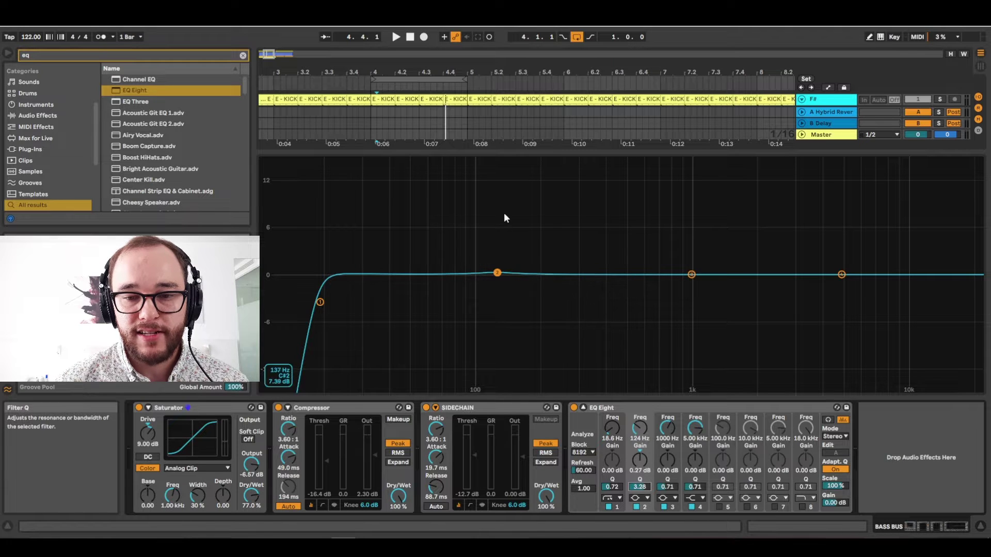
key("space")
left_click_drag(497, 272, 506, 160)
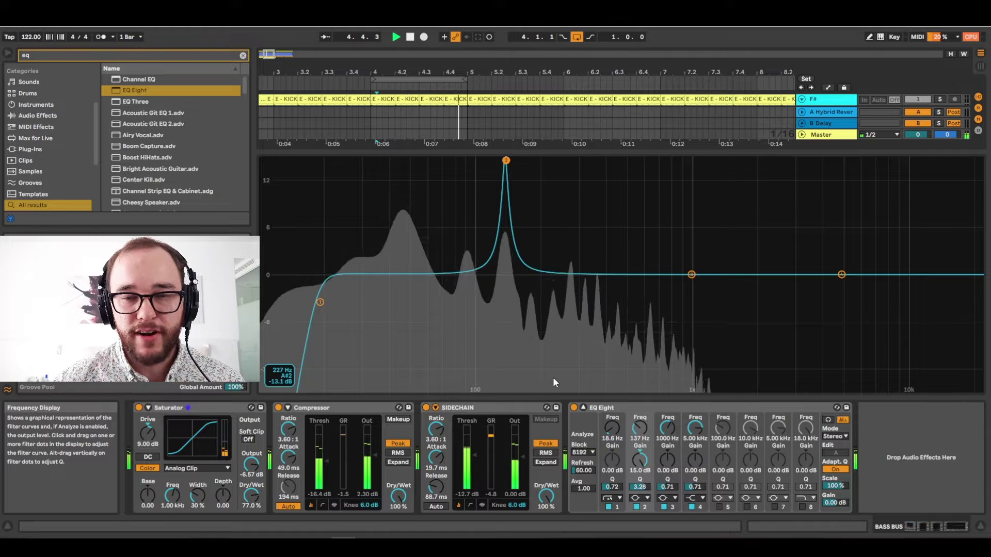
Step: Try cutting band 2 to -3.33 dB at 137 Hz and listen to the bass
key("space")
left_click_drag(639, 459, 639, 498)
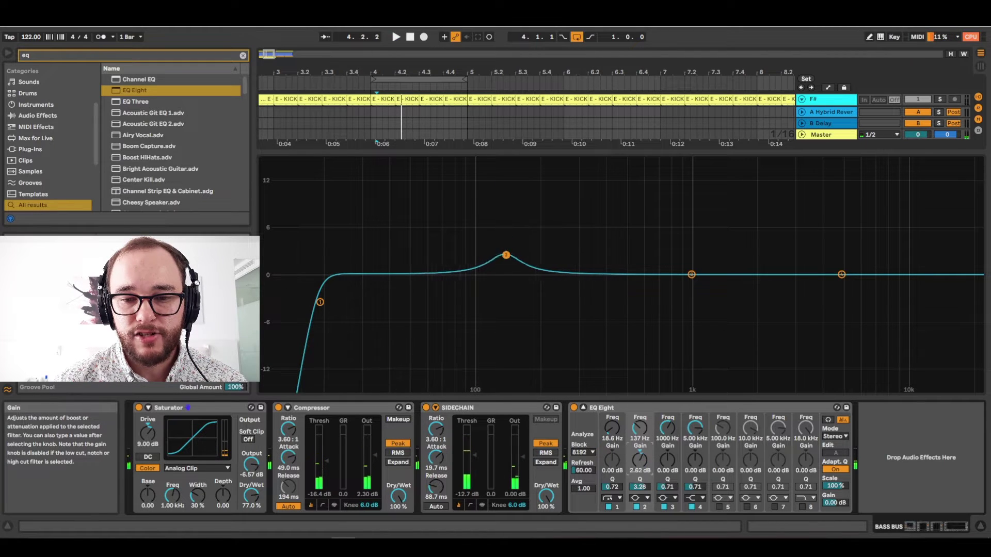
left_click_drag(639, 461, 640, 469)
key("space")
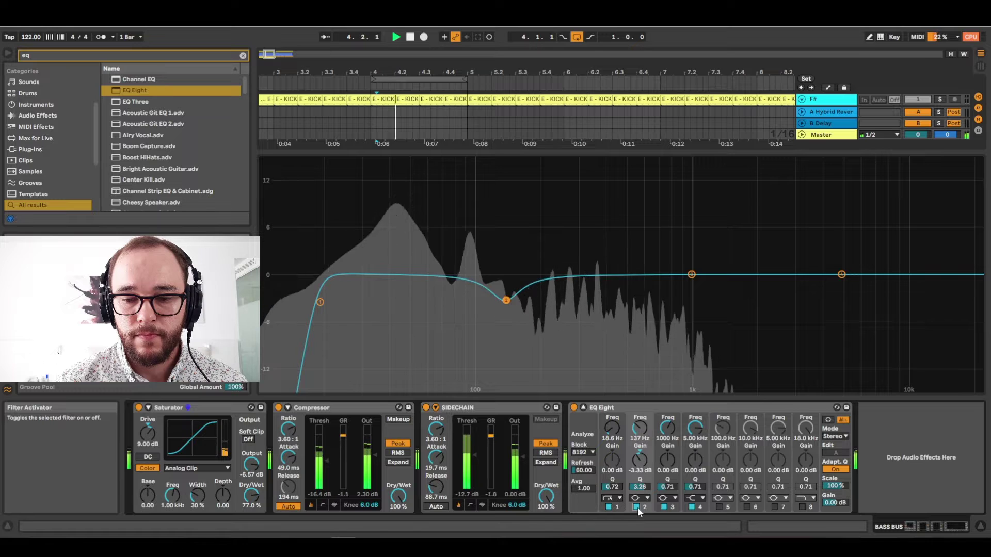
key("space")
Step: Widen band 2 to Q 1.86 and cut it to about -1.74 dB at 157 Hz while listening to the bass
left_click_drag(639, 487, 639, 503)
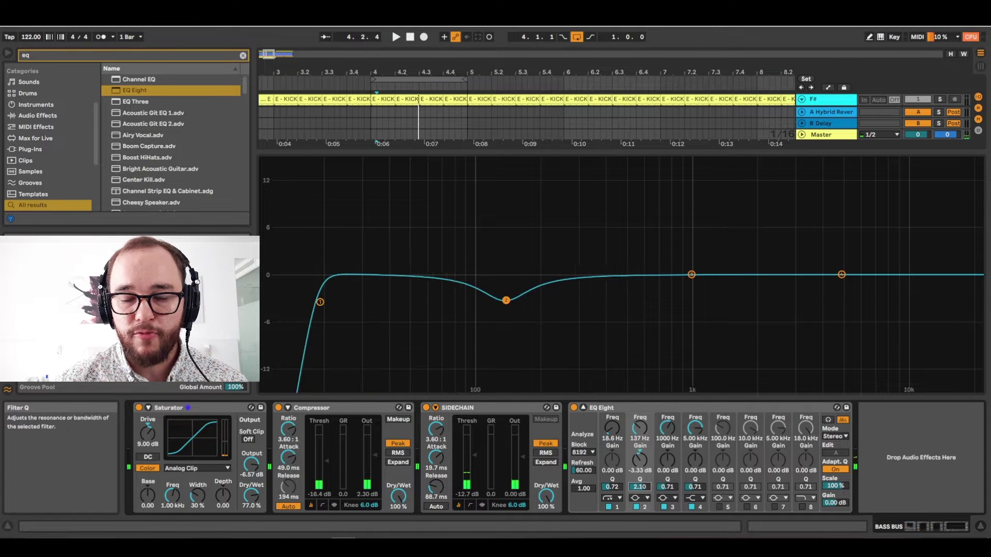
mouse_move(506, 300)
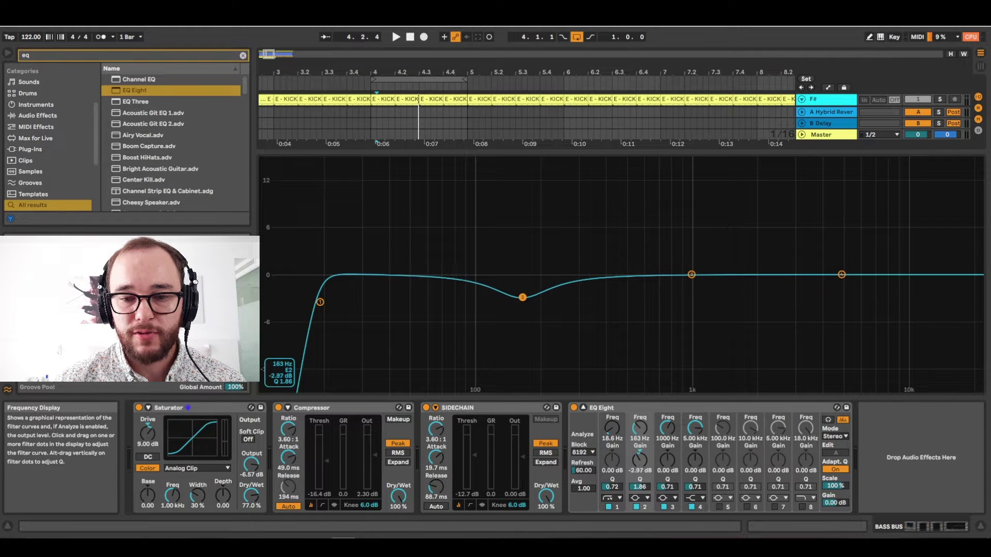
left_click_drag(530, 295, 519, 275)
key("space")
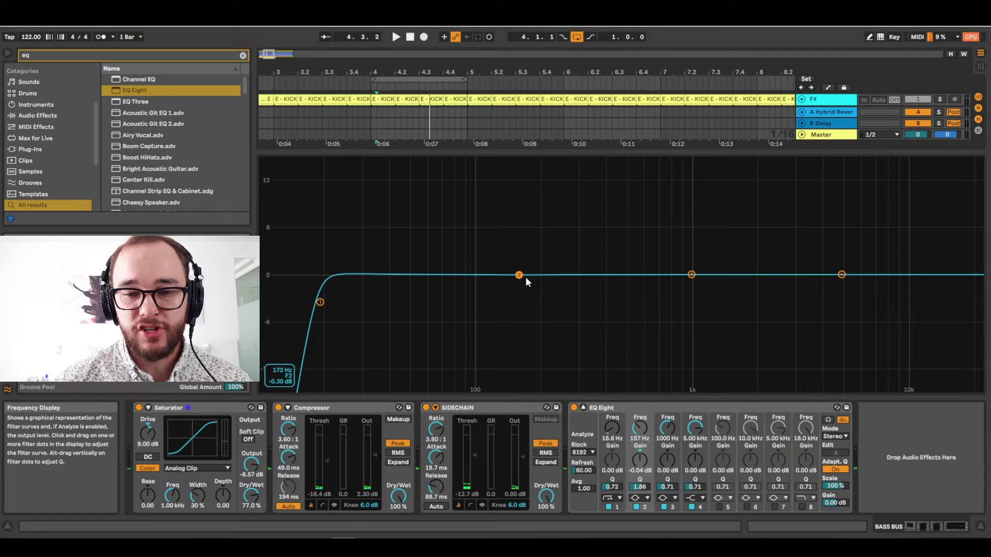
key("space")
left_click_drag(521, 284, 520, 289)
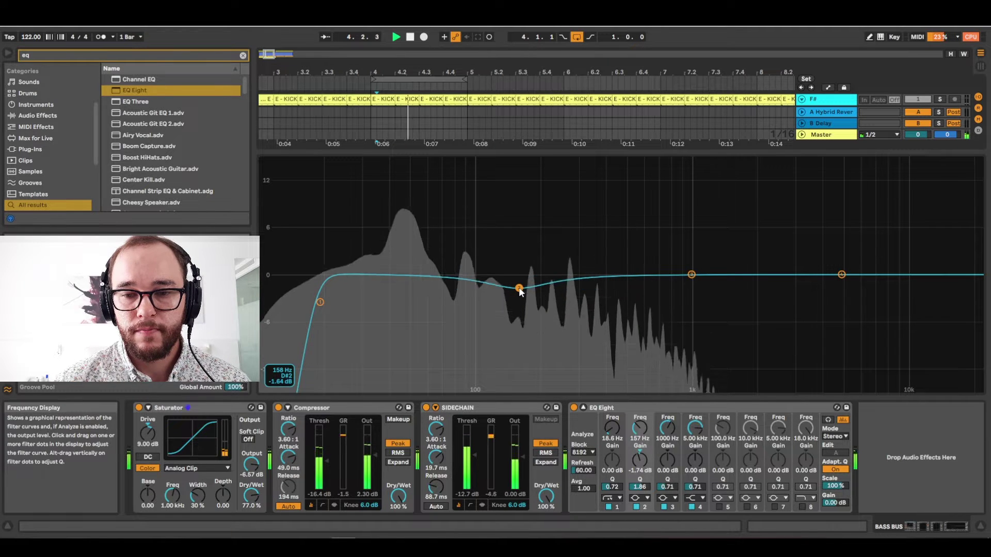
key("space")
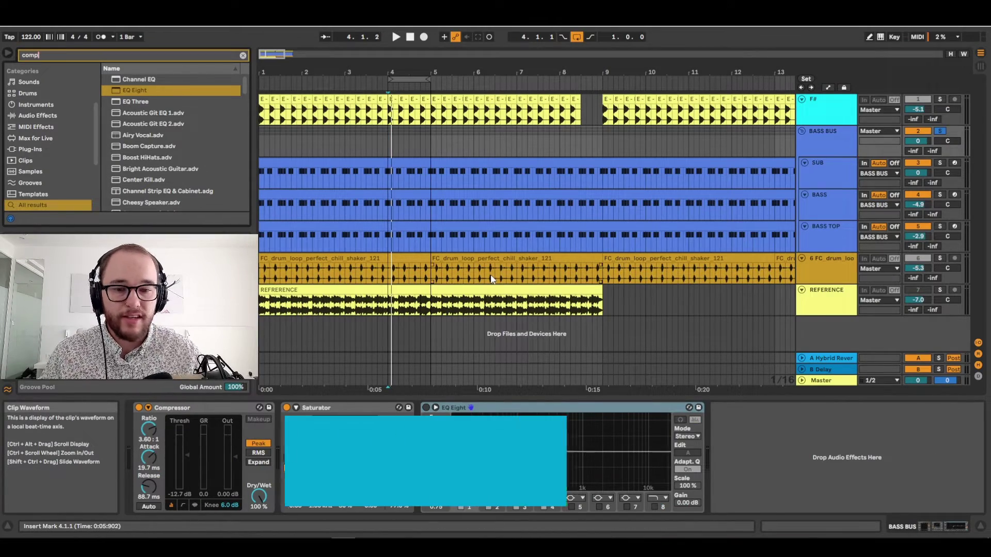
Step: Search for "comp", add a Compressor between the BASS BUS Saturator and EQ Eight, and check the BASS and BASS TOP chains
type("comp")
key("Return")
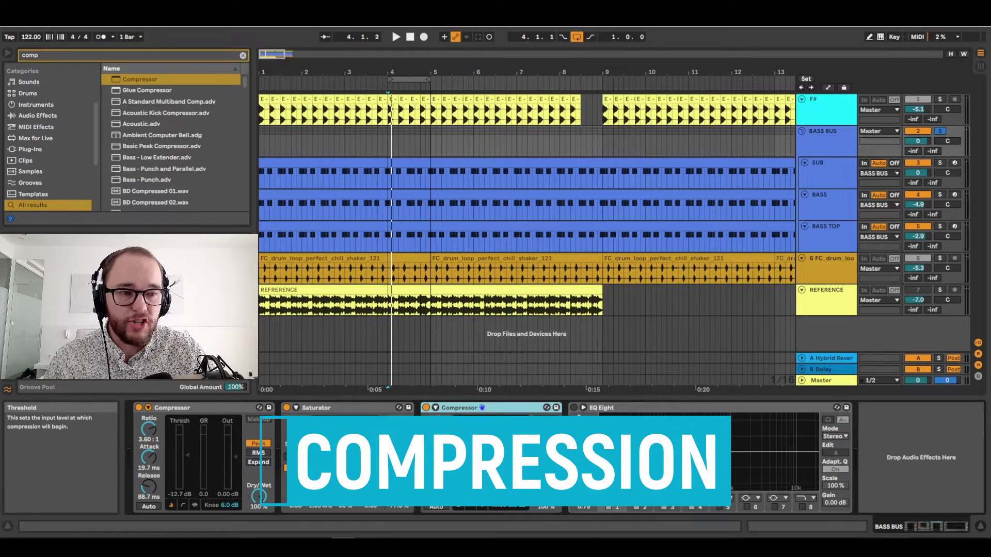
left_click(825, 195)
left_click(831, 231)
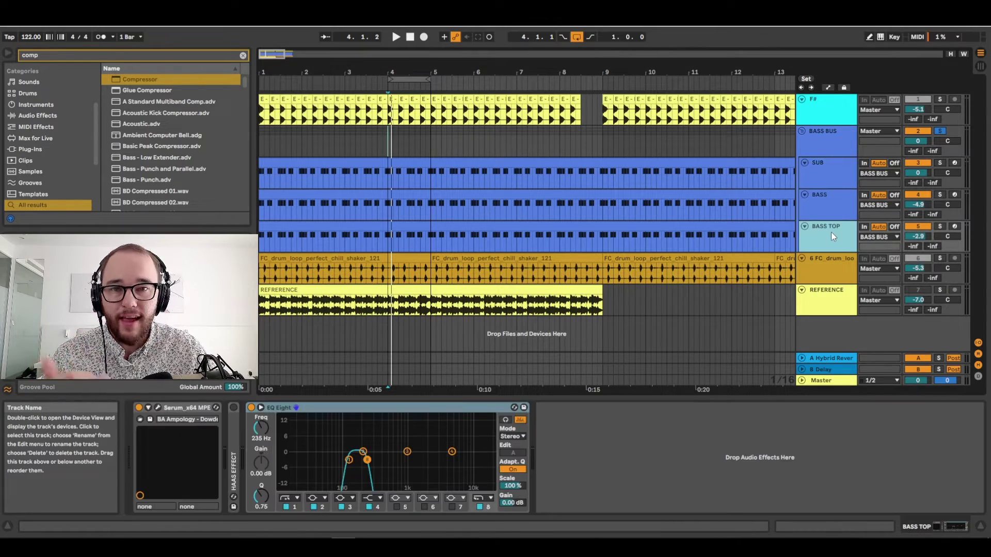
left_click(826, 139)
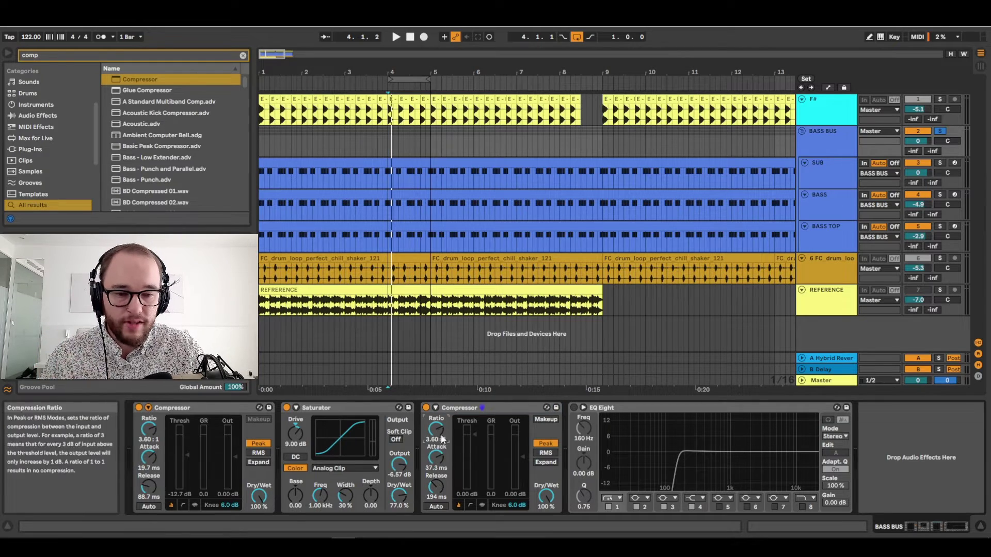
Step: During playback, set the new Compressor's threshold to -16.4 dB and attack to 49.0 ms, with auto release on
key("space")
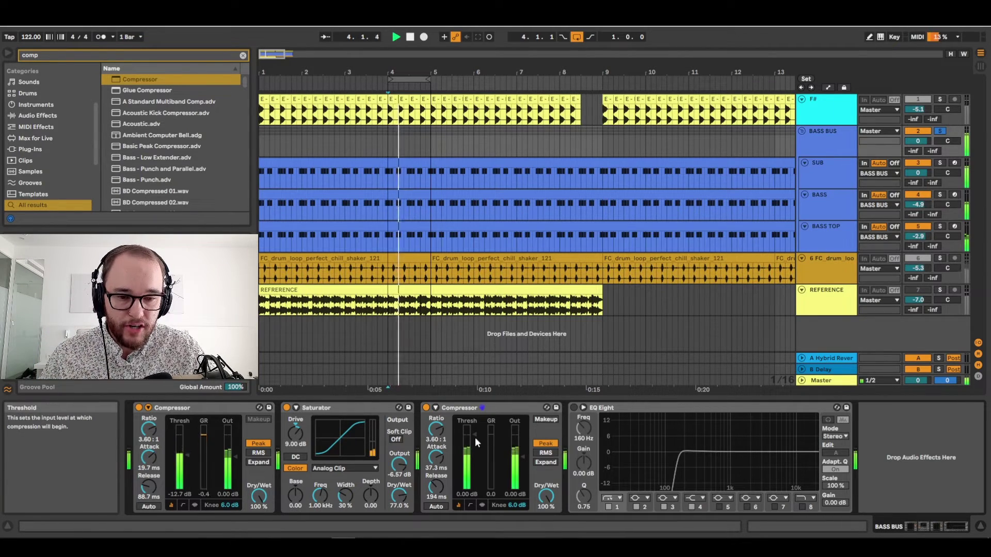
left_click_drag(474, 441, 473, 457)
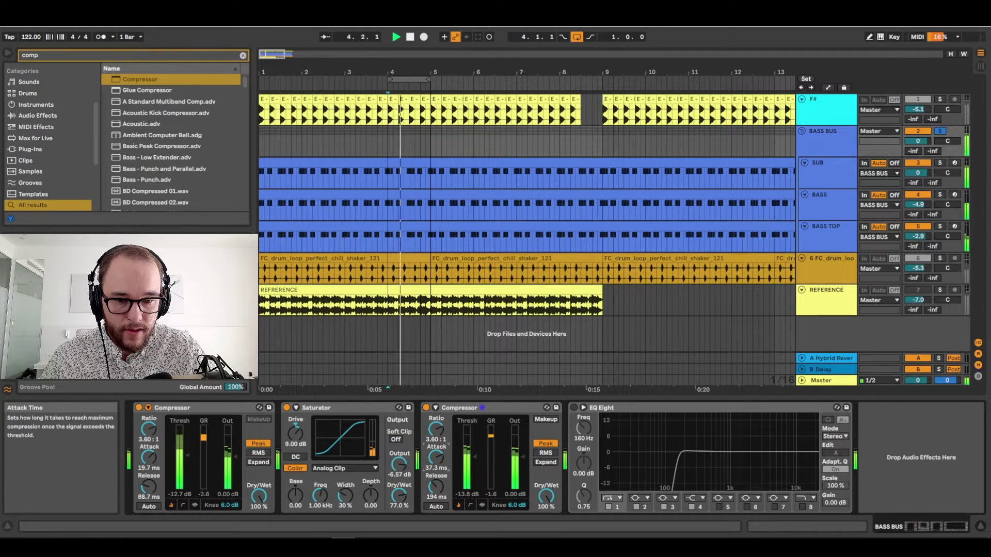
left_click_drag(476, 454, 475, 456)
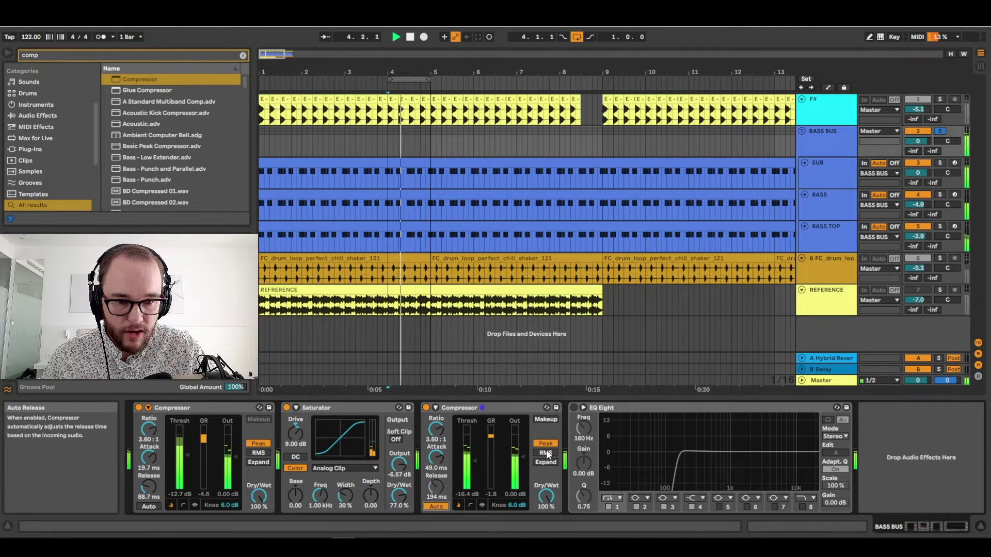
Step: Set the Compressor's output gain to 2.3 dB, then bypass and reactivate it to compare the sound
left_click(513, 495)
type("2")
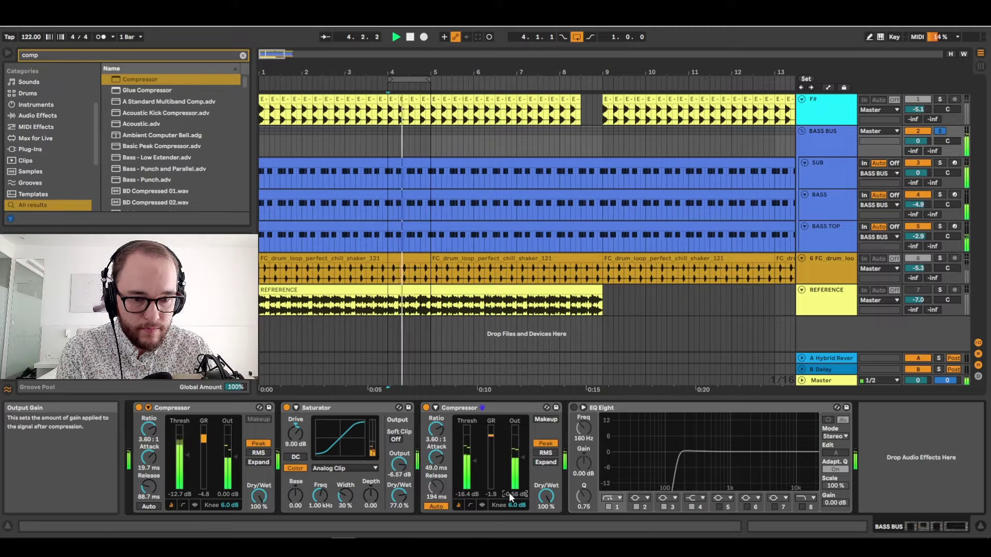
type(".3")
key("Return")
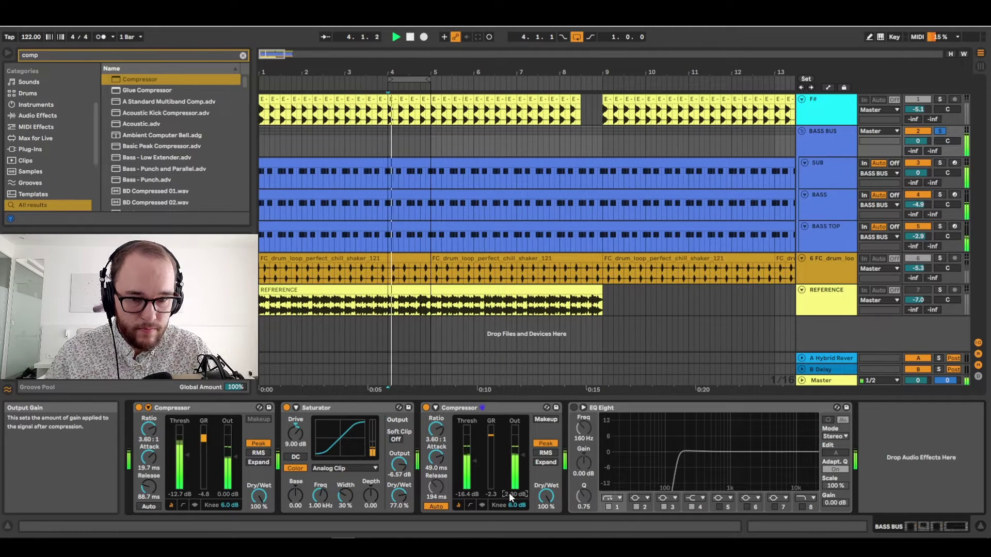
left_click(426, 407)
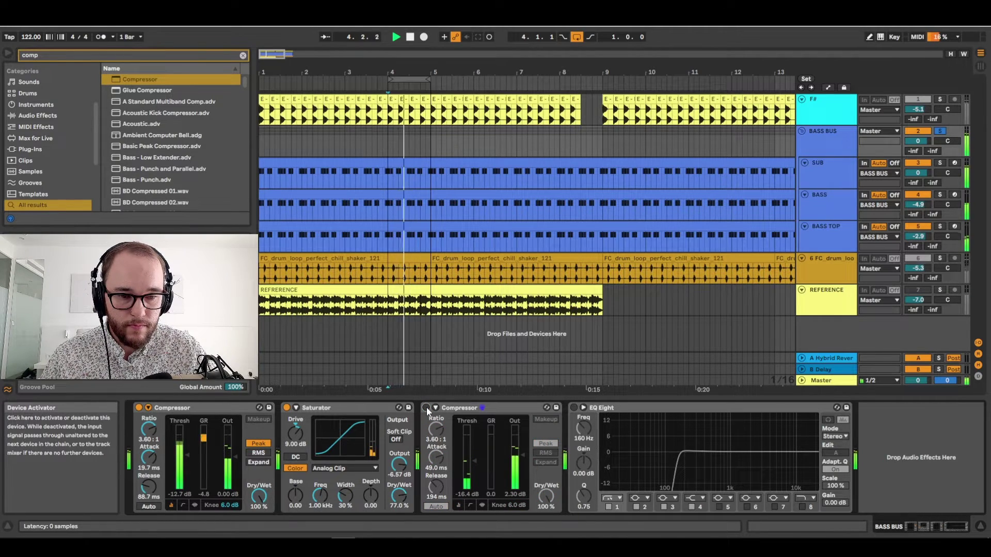
left_click(426, 407)
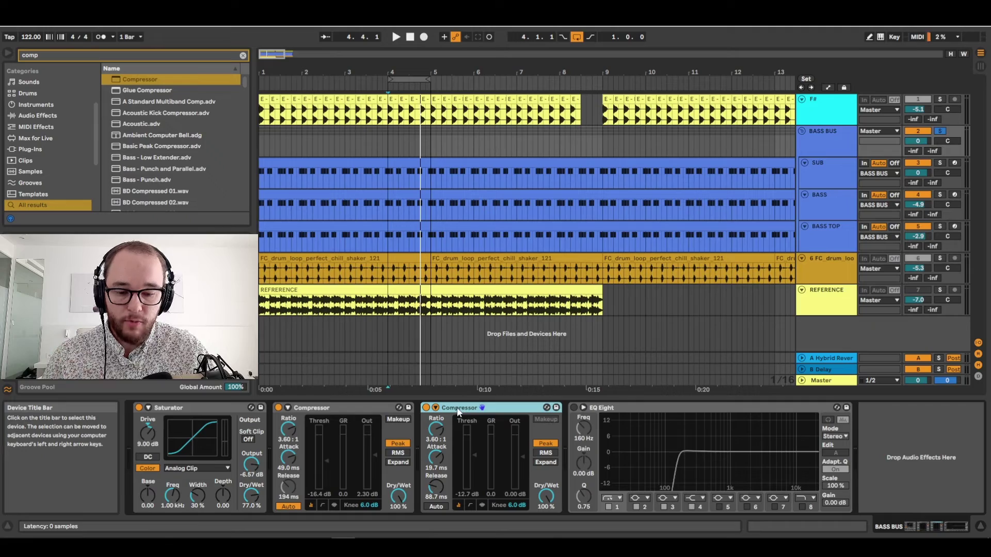
Step: Rename the compressor just before EQ Eight on the BASS BUS as SIDECHAIN
key("super+r")
type("SIDE")
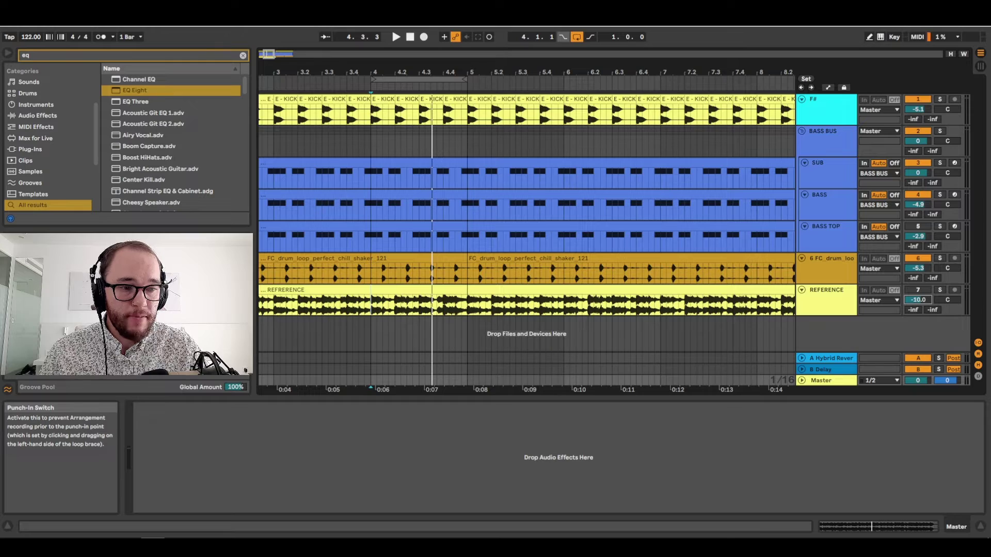
Step: Solo the REFERENCE track and lower the high cut in its EQ Eight to 215 Hz
left_click(825, 307)
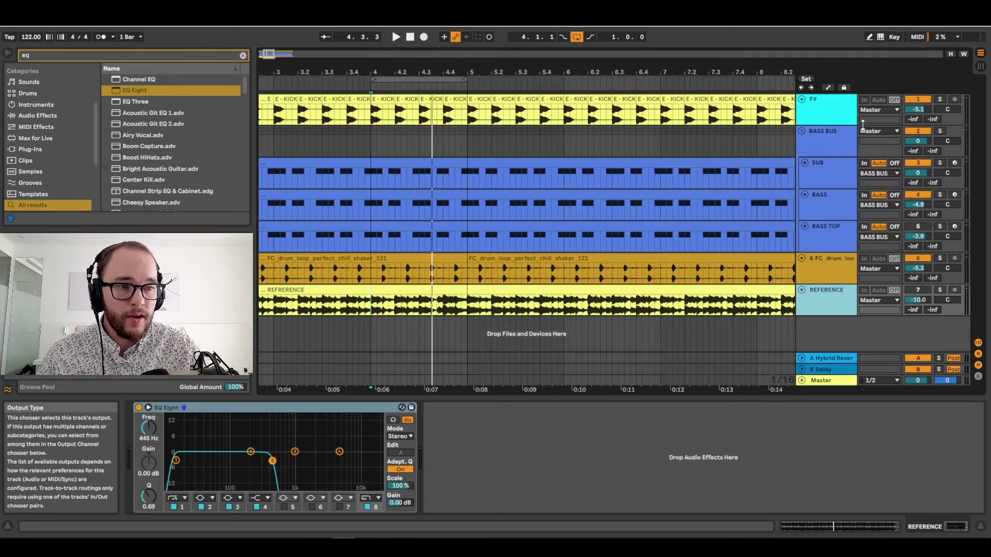
left_click(841, 117)
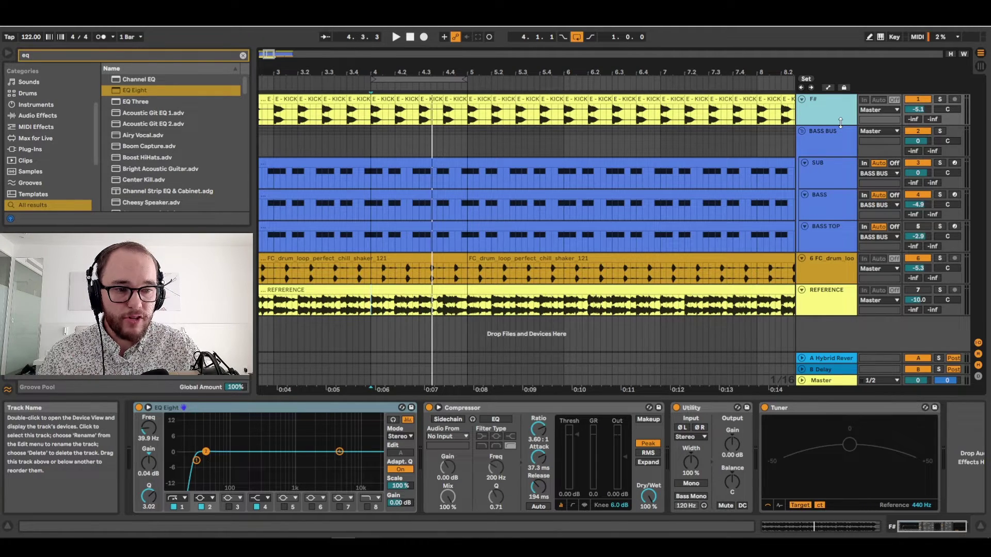
left_click(939, 290)
left_click(821, 297)
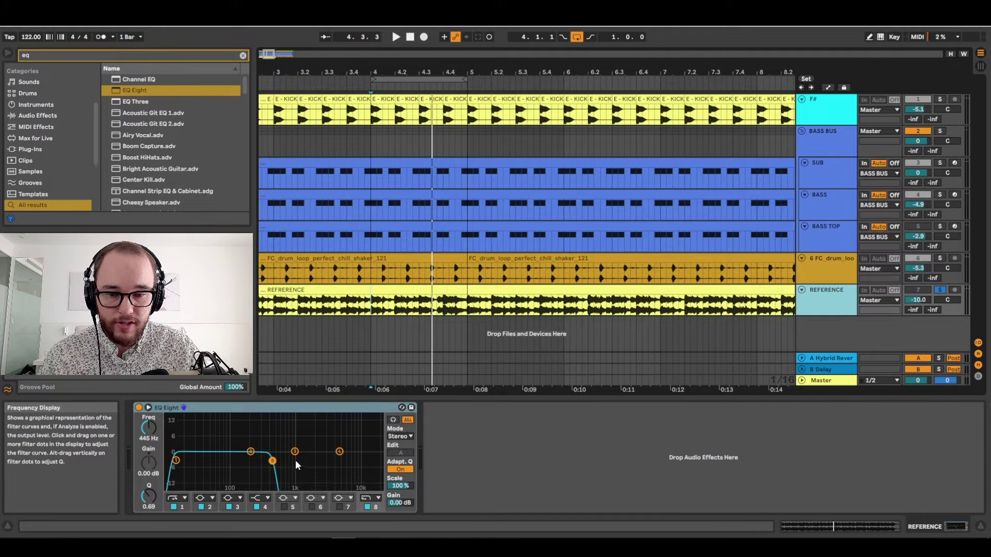
left_click_drag(272, 461, 260, 460)
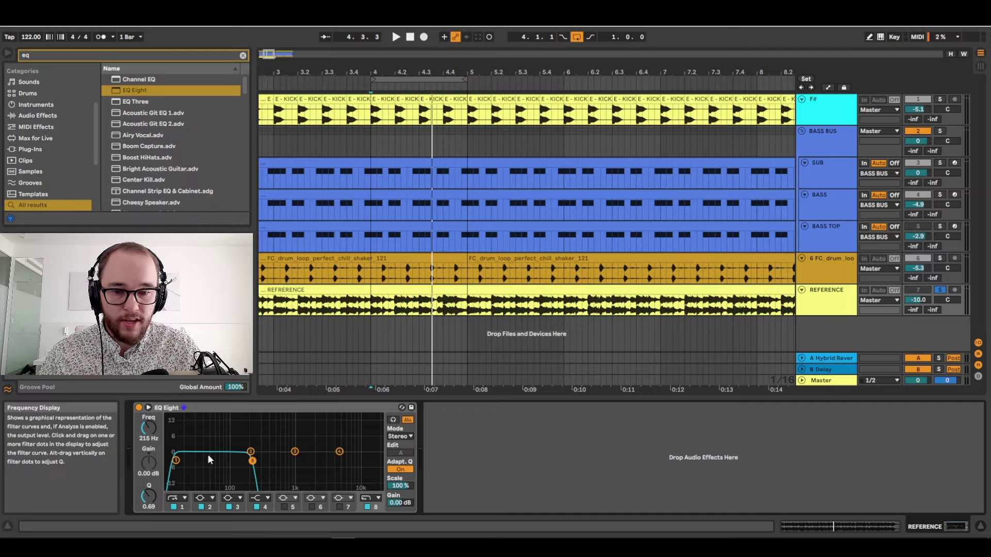
Step: Put the REFERENCE track's EQ Eight on the Master track and play the soloed reference through it
left_click(824, 380)
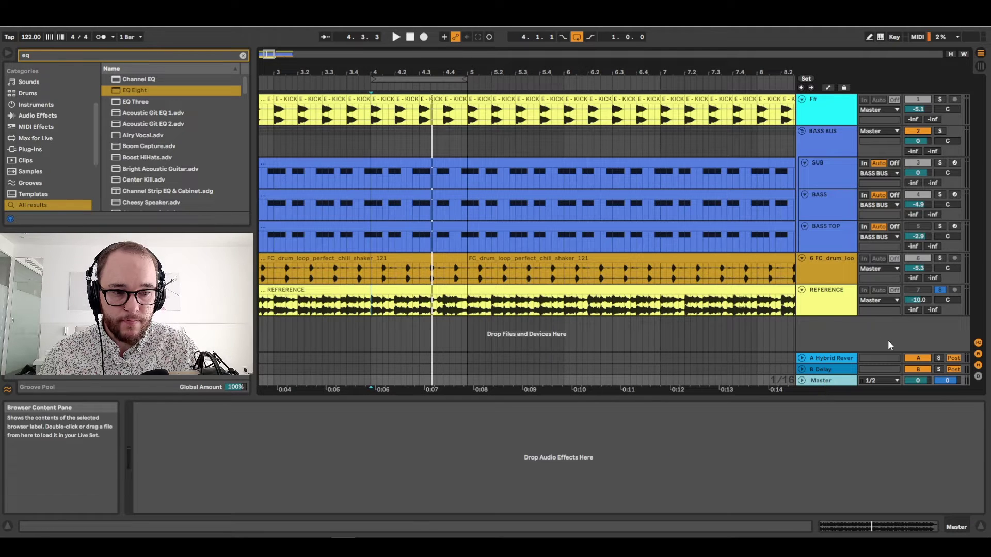
left_click(826, 296)
left_click_drag(168, 408, 823, 380)
key("space")
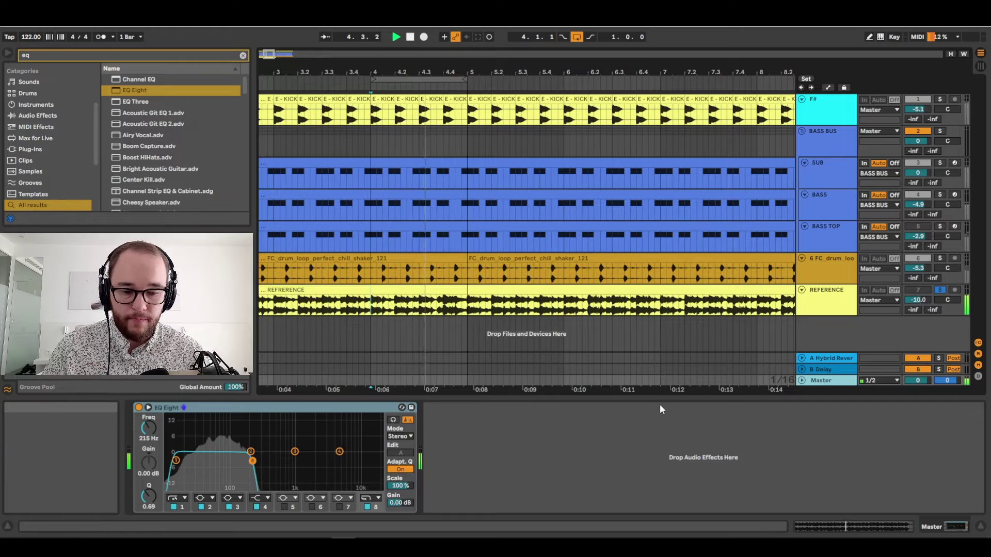
key("space")
Step: Search the browser for "span", load the SPAN plug-in on the Master, and reposition its window
key("ctrl+f")
type("span")
key("Down")
key("Down")
key("Return")
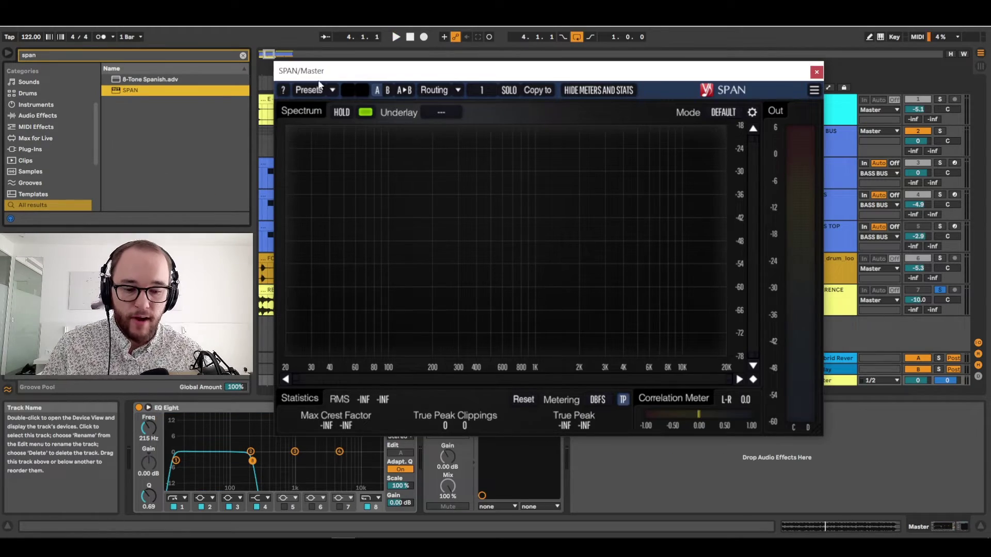
left_click_drag(350, 76, 347, 73)
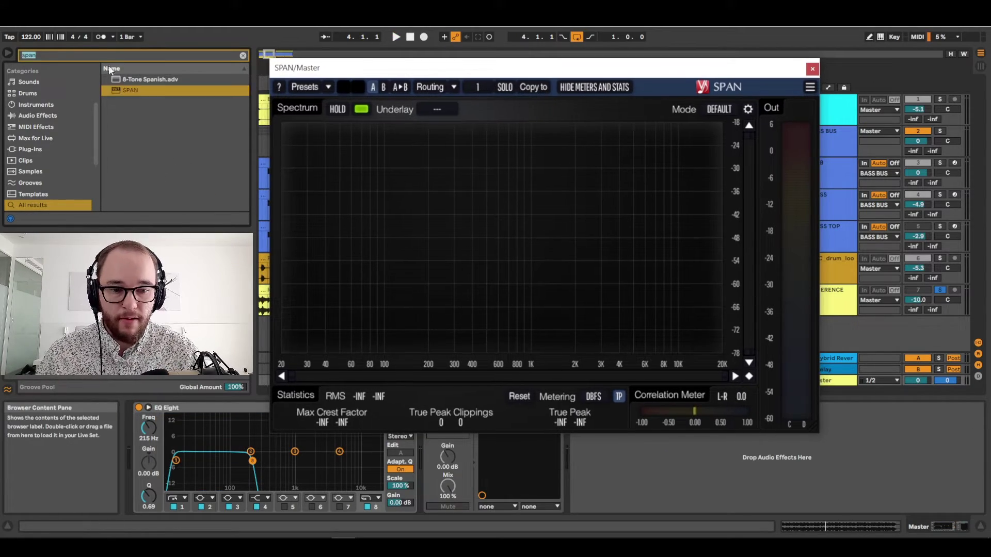
Step: Replace the browser search with "youlea" and load Youlean Loudness Meter 2 on the Master
key("BackSpace")
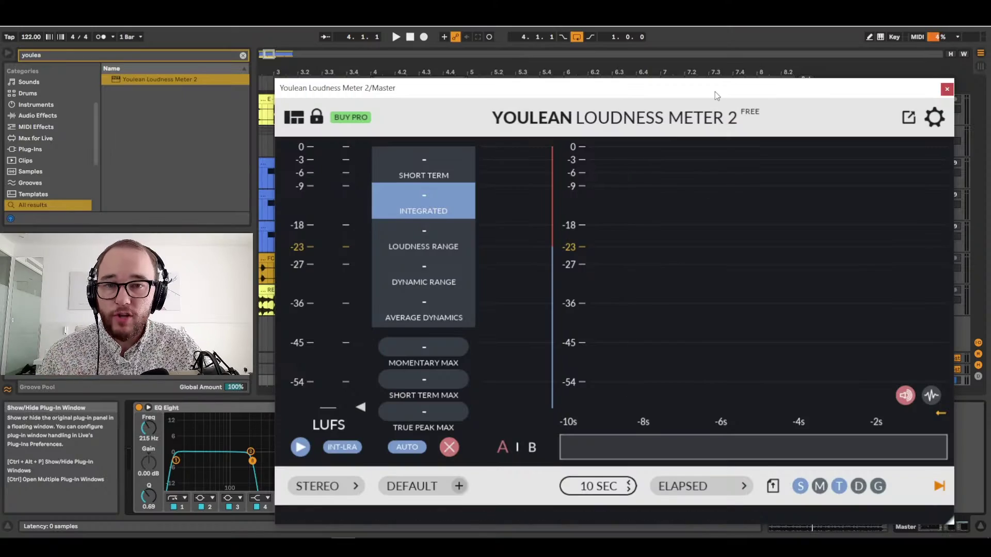
Step: Play the soloed REFERENCE through Youlean Loudness Meter 2 to measure its loudness, and close the meter window
left_click_drag(709, 84, 706, 83)
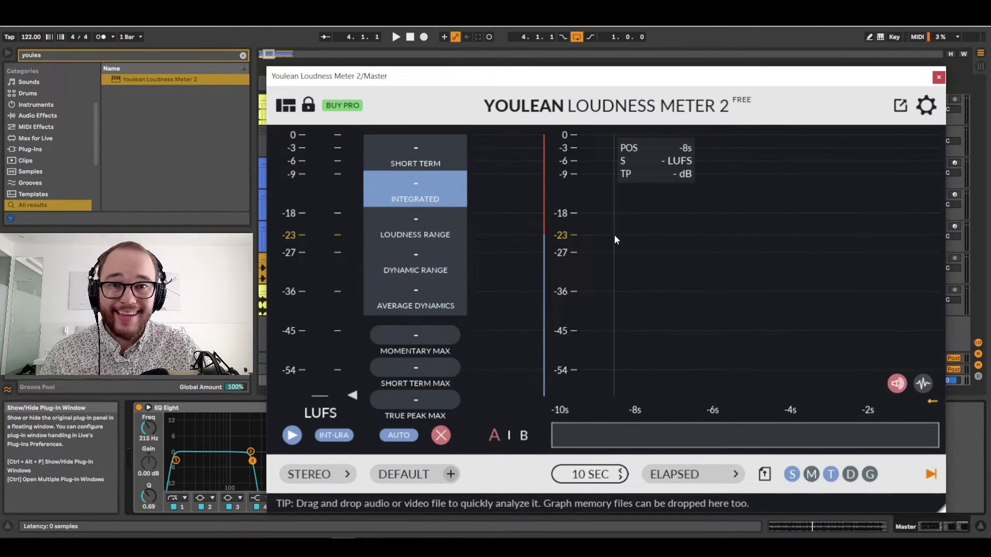
key("space")
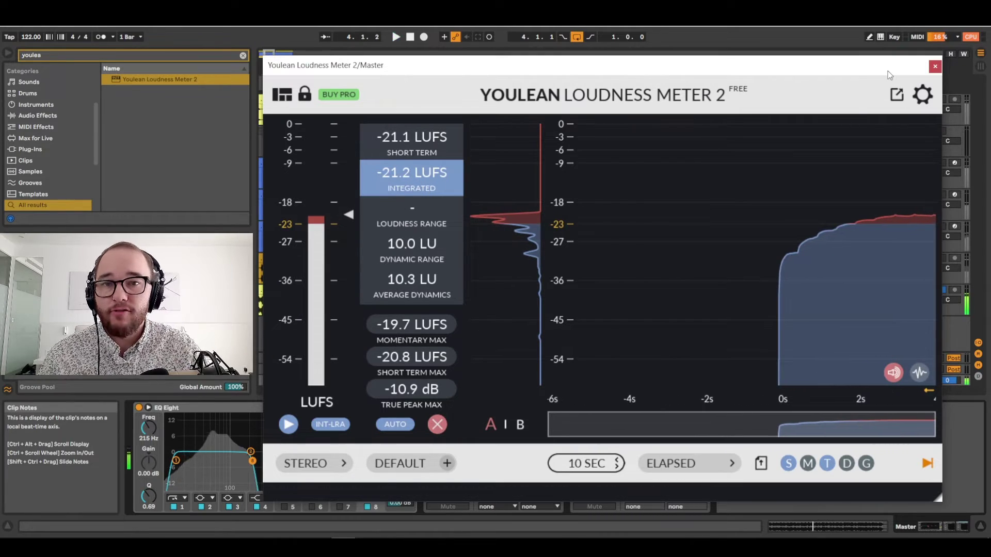
key("space")
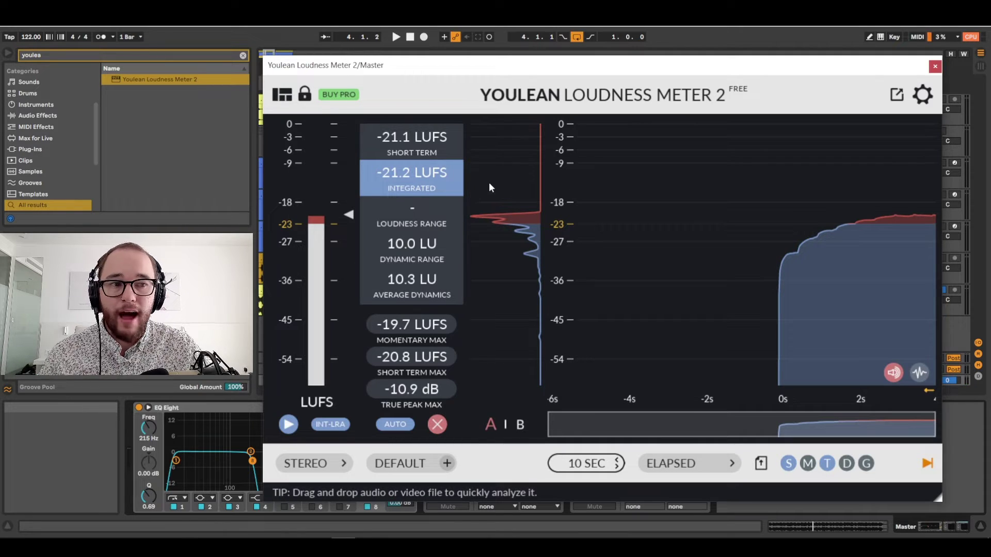
left_click(935, 67)
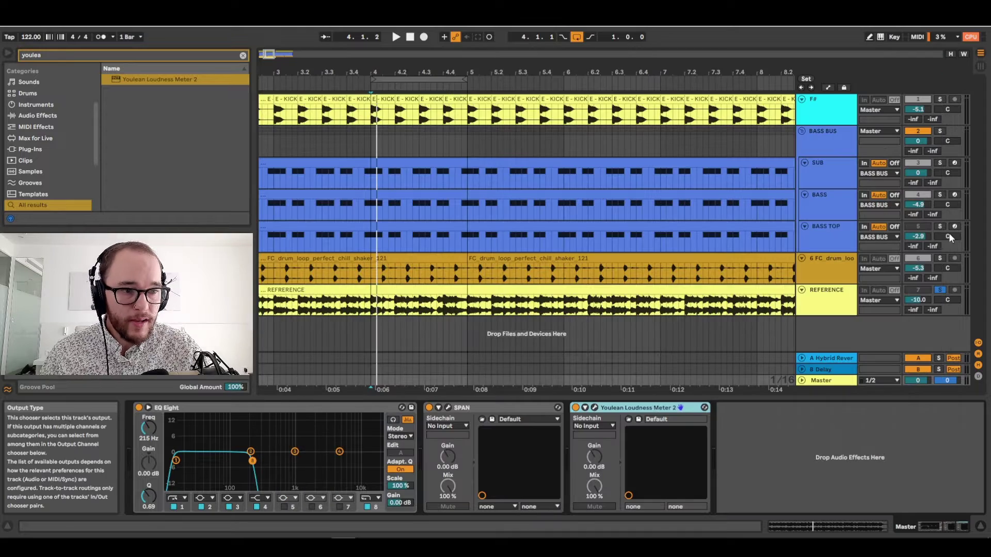
Step: Solo the F# kick track, reopen the Master's loudness meter, and lower the kick's volume to -9.2 dB during playback
left_click(940, 99)
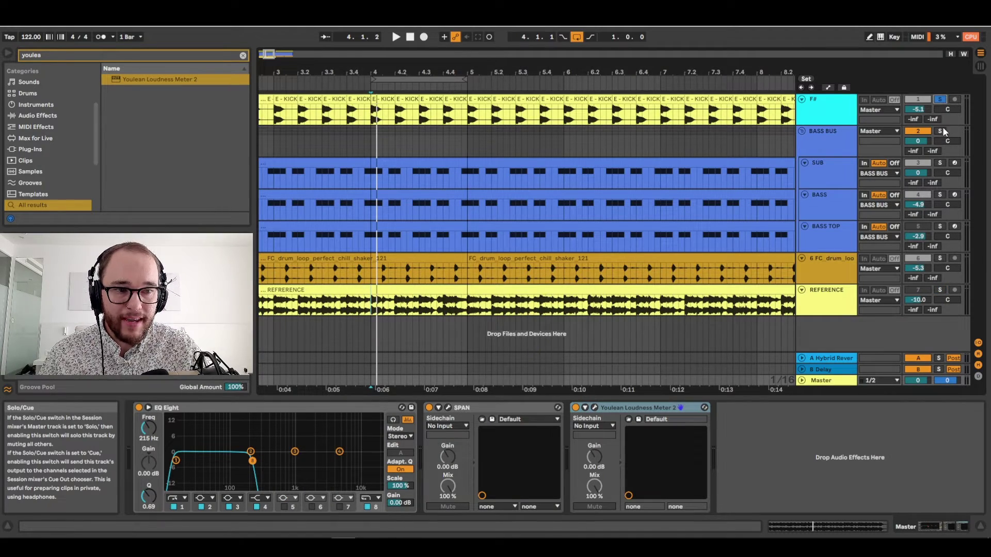
left_click(825, 382)
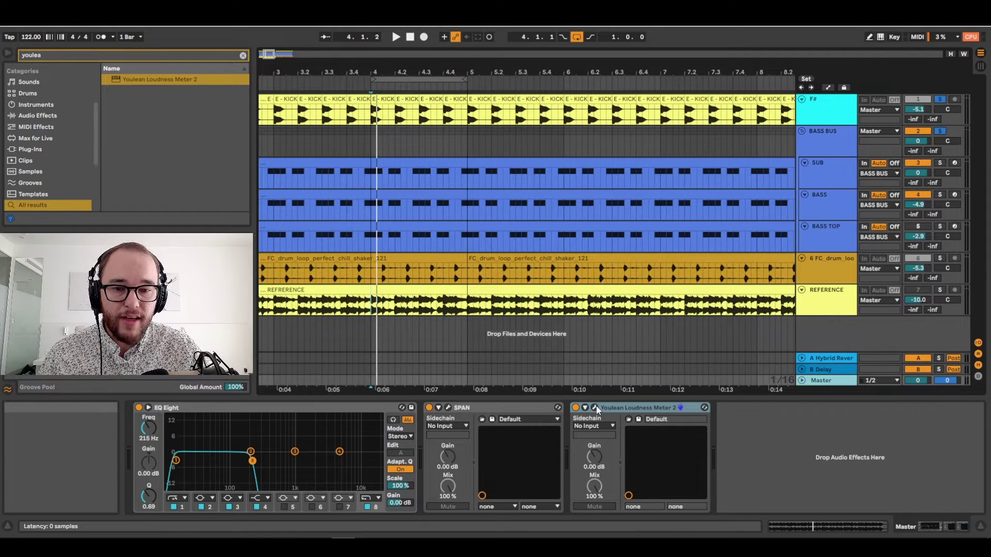
left_click(595, 407)
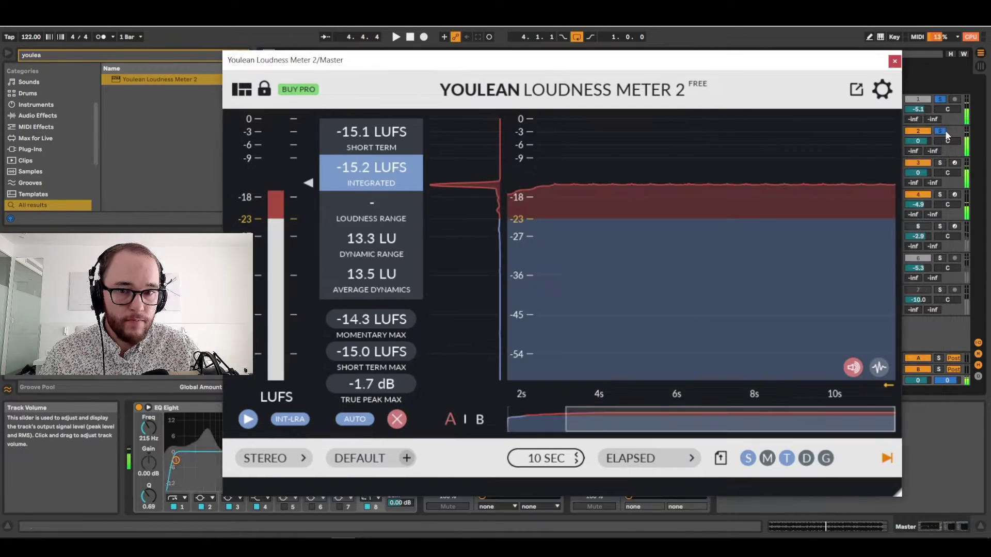
key("space")
left_click_drag(918, 109, 918, 118)
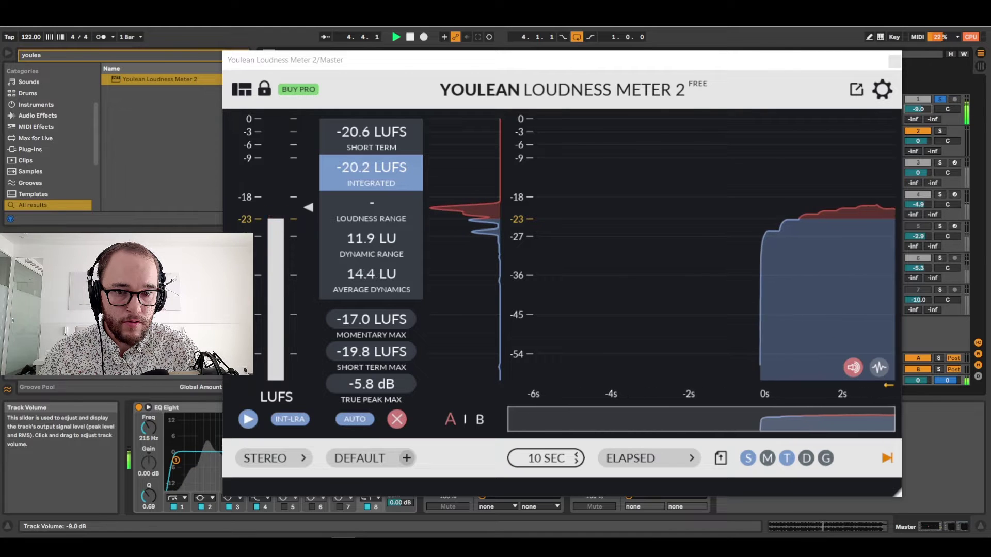
Step: Solo the BASS BUS with the kick and lower its volume to -3.9 dB, clearing the loudness measurements between adjustments
left_click(939, 132)
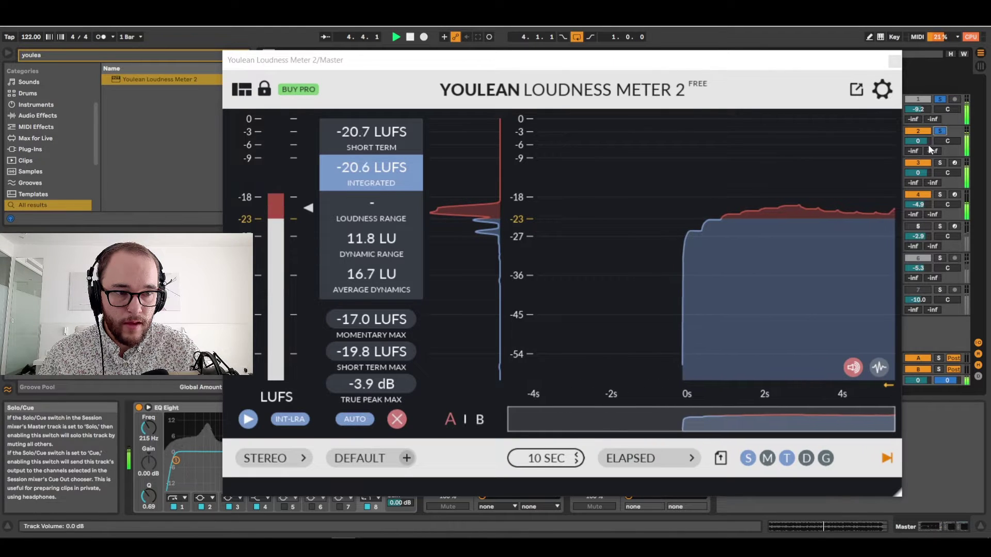
left_click_drag(918, 141, 918, 150)
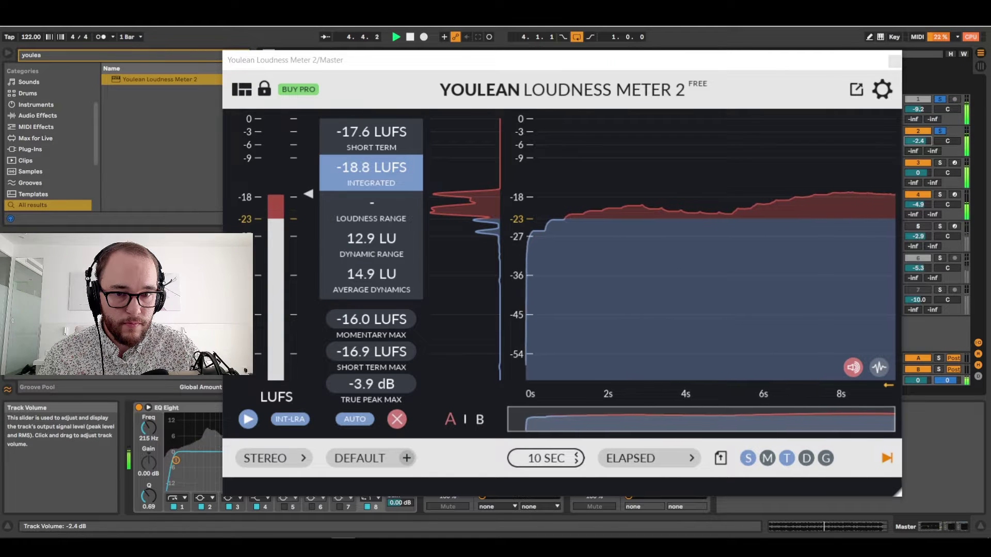
left_click(397, 421)
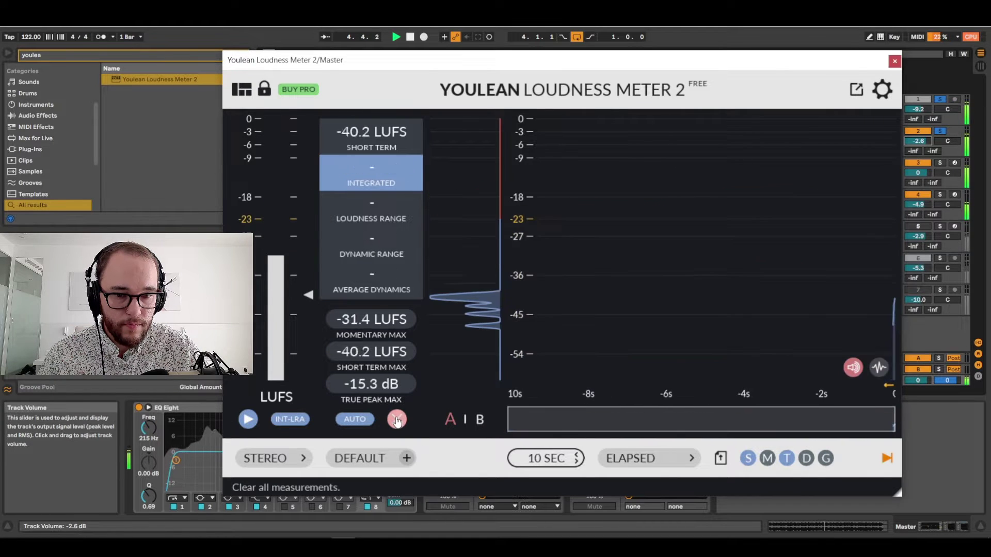
left_click_drag(917, 166, 918, 173)
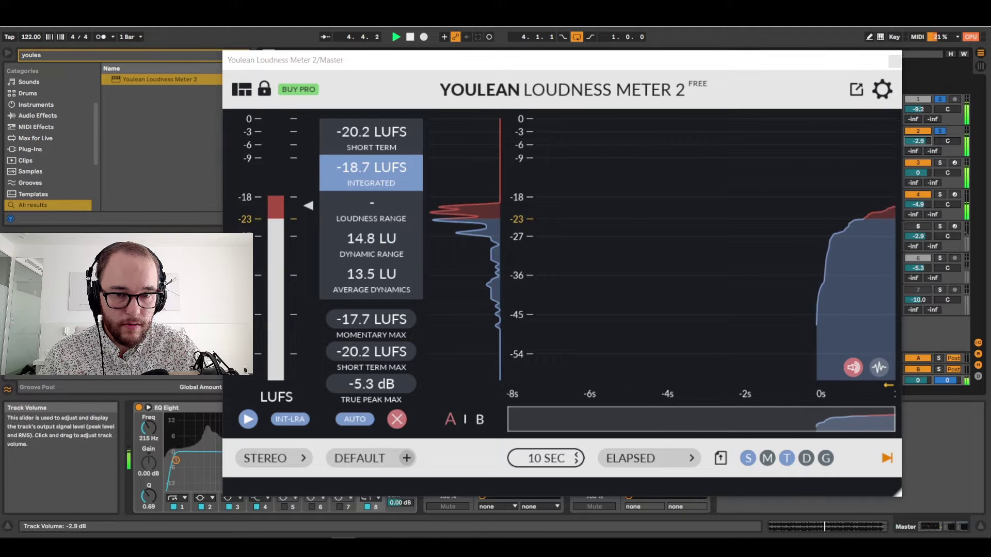
left_click(397, 419)
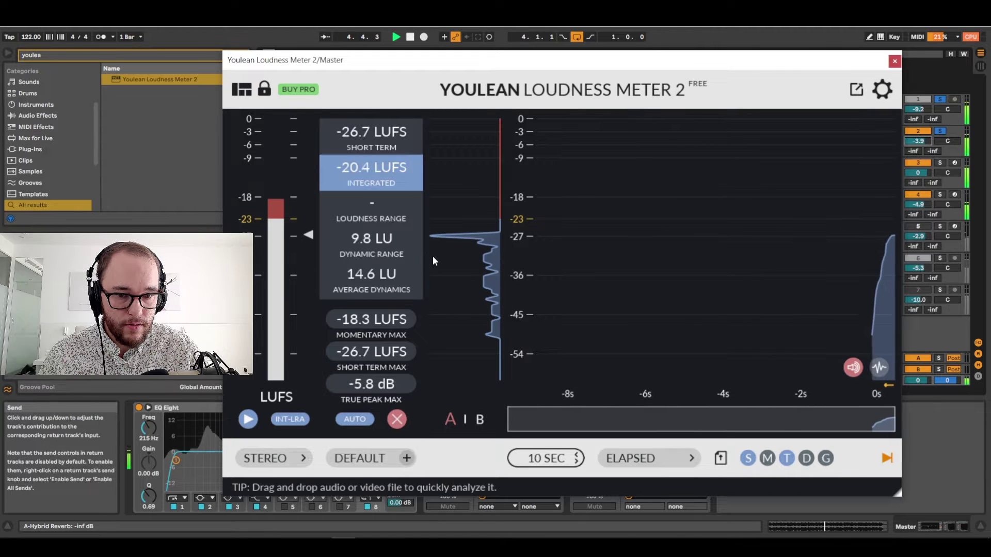
left_click(886, 65)
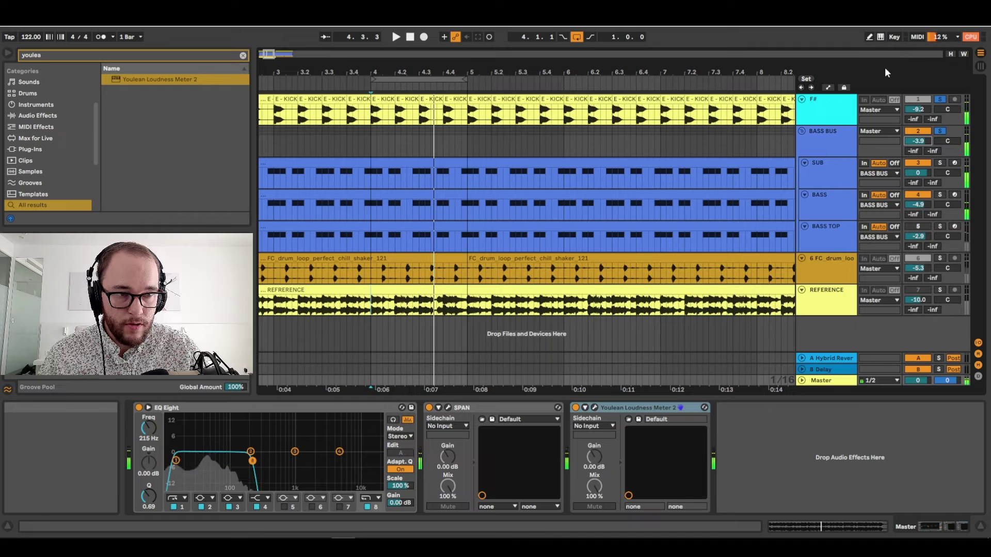
Step: Unsolo the BASS BUS and lower the EQ Eight high cuts to 75.8 Hz on the Master and 84.3 Hz on REFERENCE
left_click(939, 132)
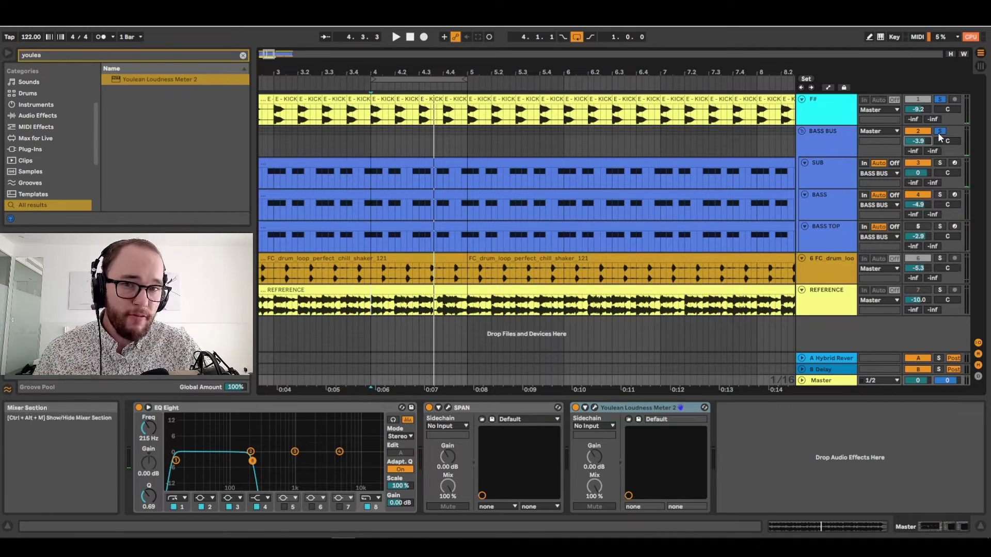
left_click(807, 113)
left_click(827, 382)
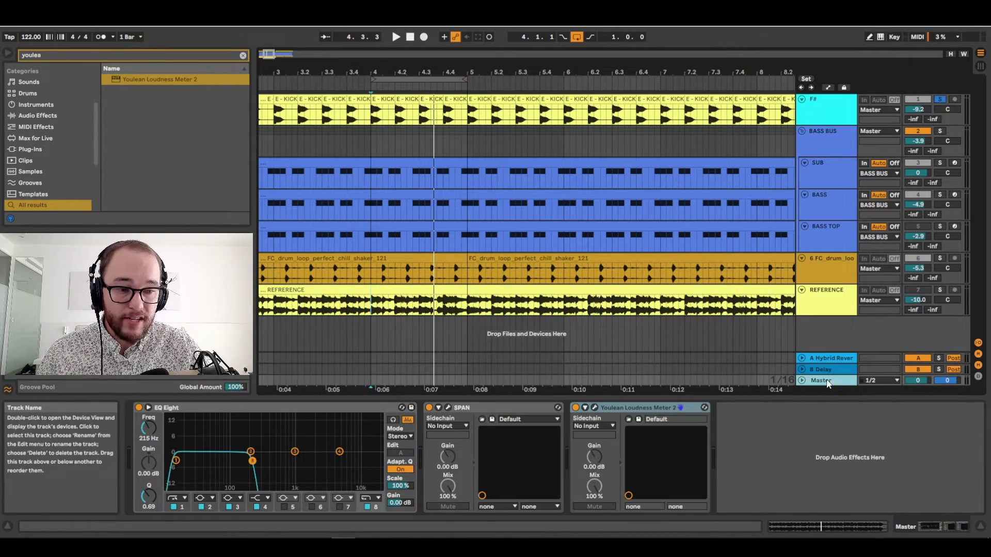
left_click_drag(252, 460, 229, 460)
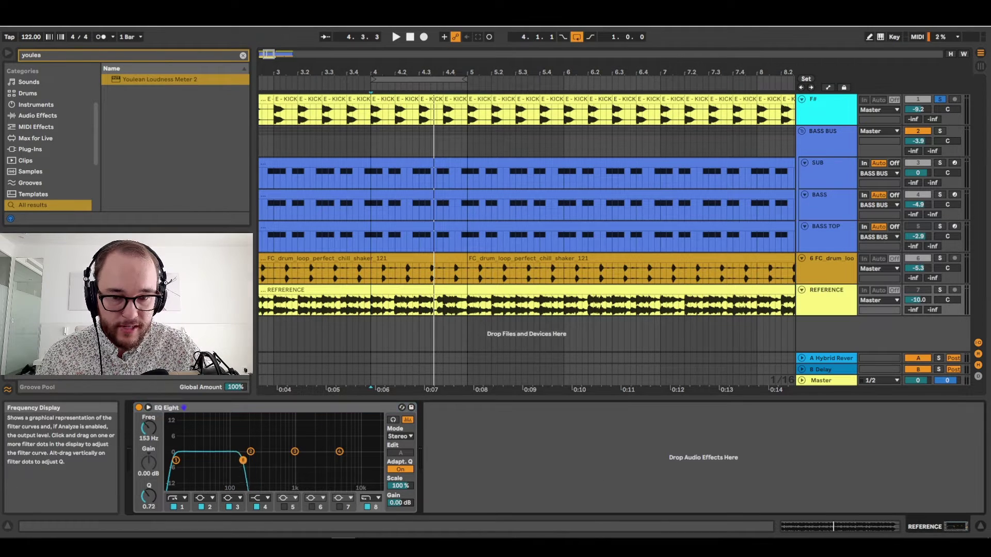
left_click_drag(243, 460, 228, 459)
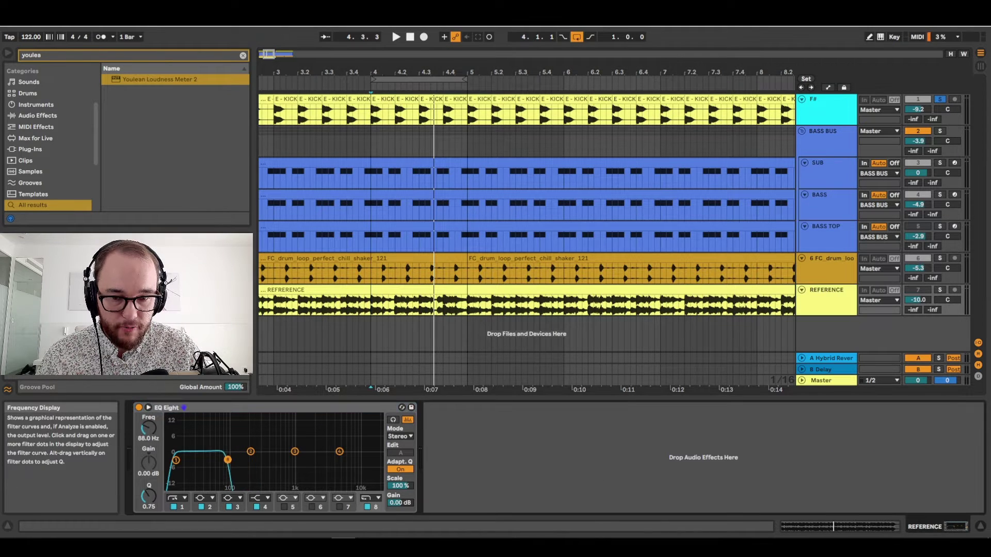
key("space")
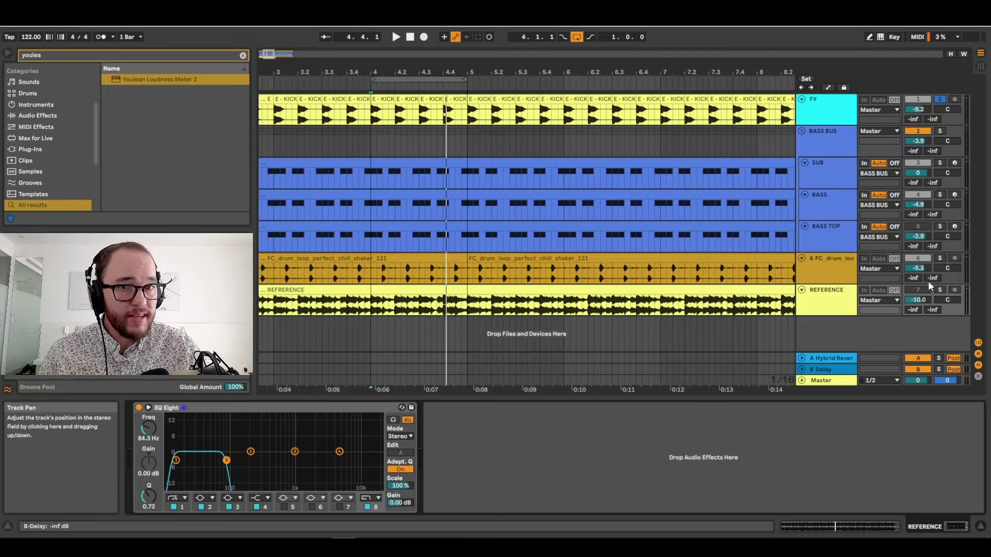
Step: Open SPAN on the Master, set the kick's volume to -8.5 dB, and compare its spectrum with the soloed REFERENCE
left_click(821, 384)
left_click(446, 407)
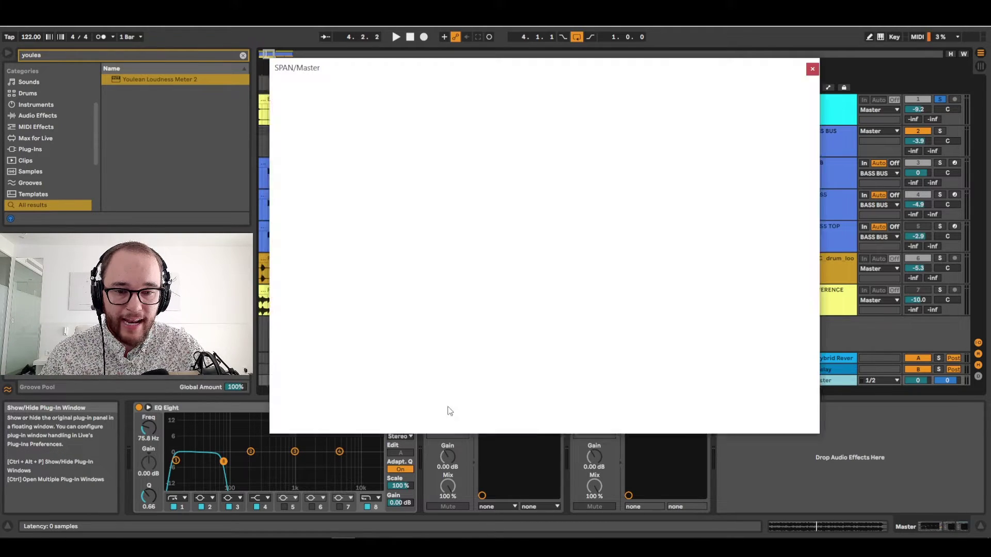
left_click_drag(651, 67, 640, 35)
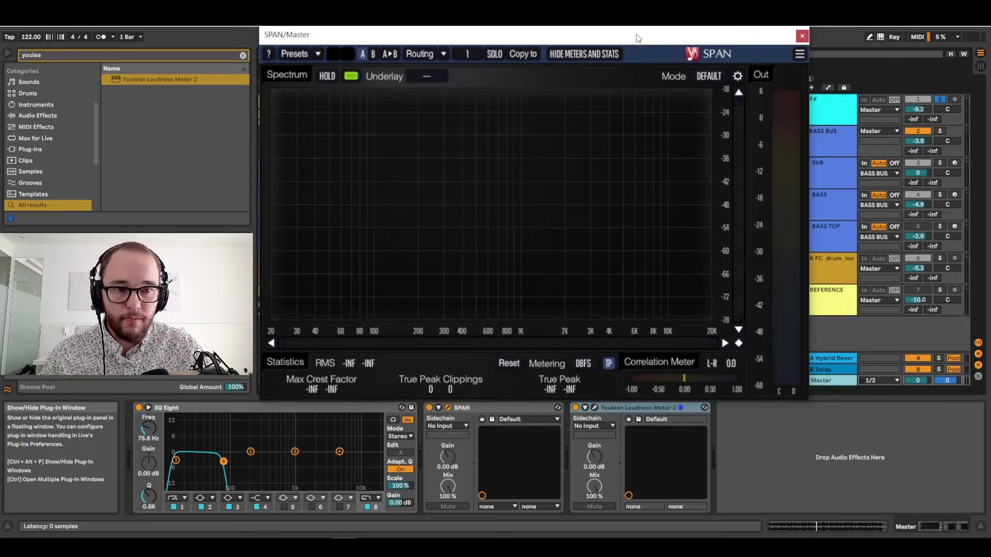
left_click(595, 408)
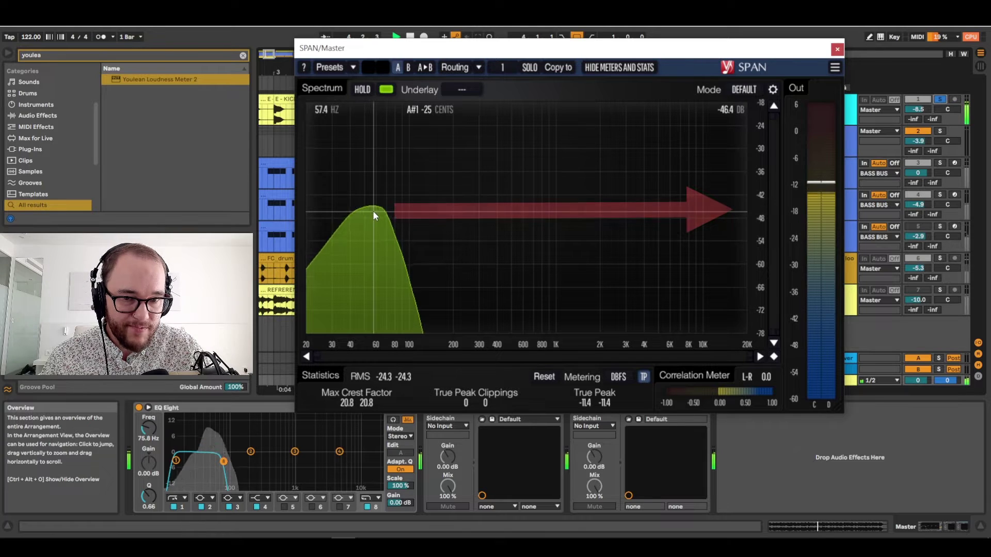
left_click(940, 99)
left_click(939, 290)
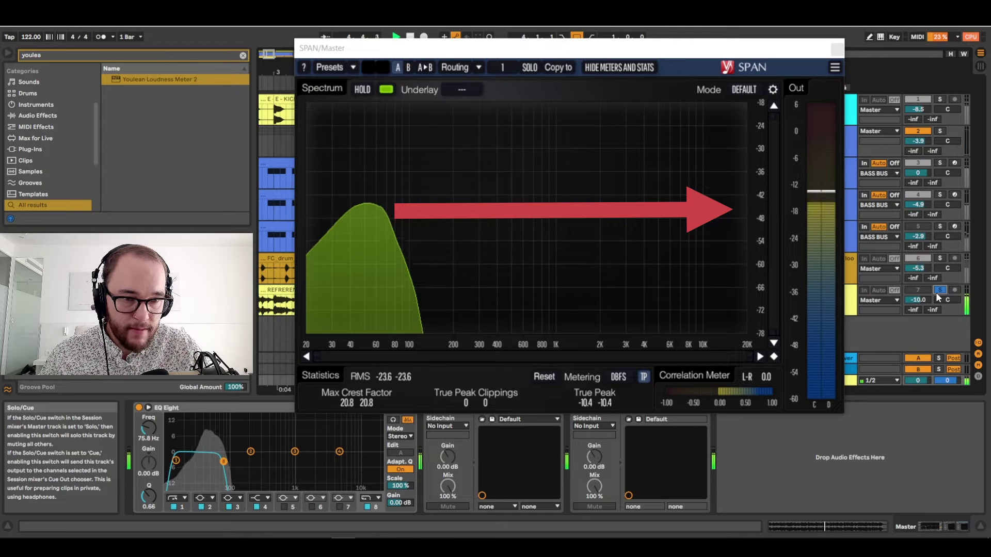
Step: Audition the kick with and without the BASS BUS, clear the solos, and lower BASS BUS to -9.0 dB and SUB to -2.7 dB
left_click(939, 99)
left_click(940, 131, "super")
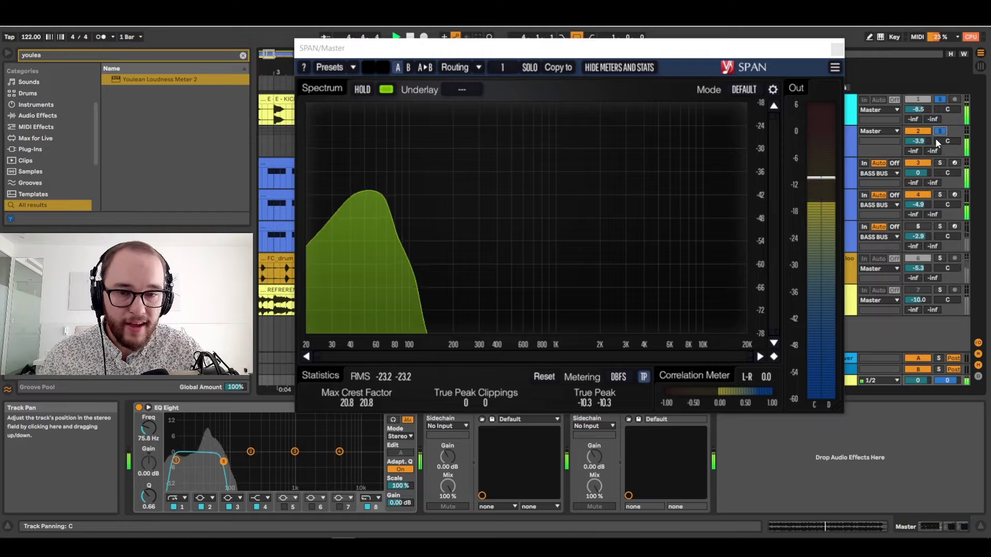
left_click(939, 100)
left_click(939, 100)
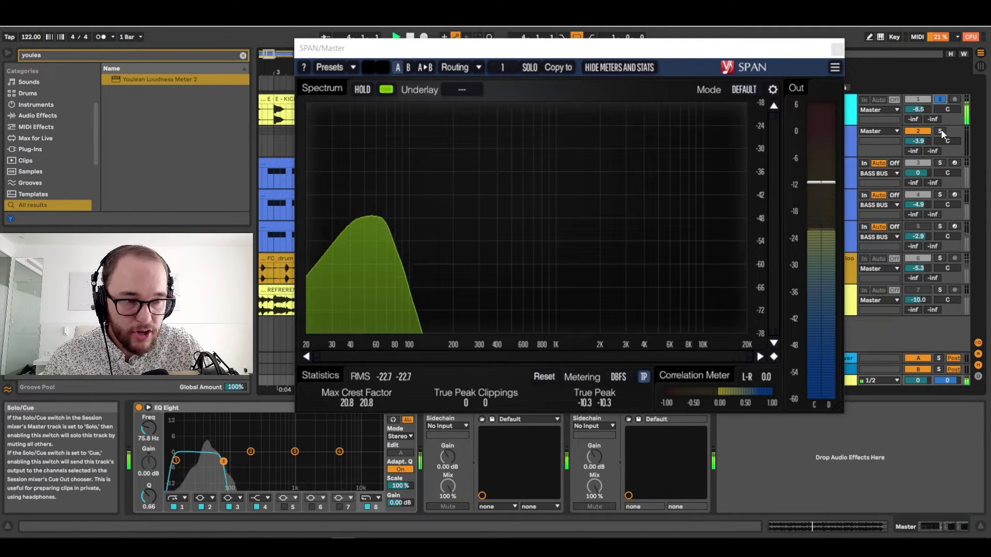
left_click(939, 132)
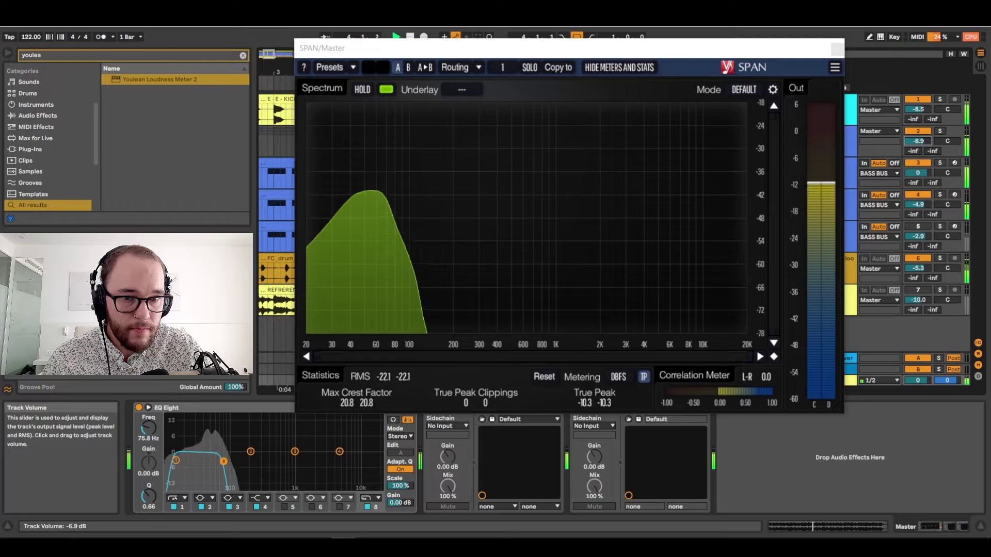
left_click_drag(918, 173, 918, 174)
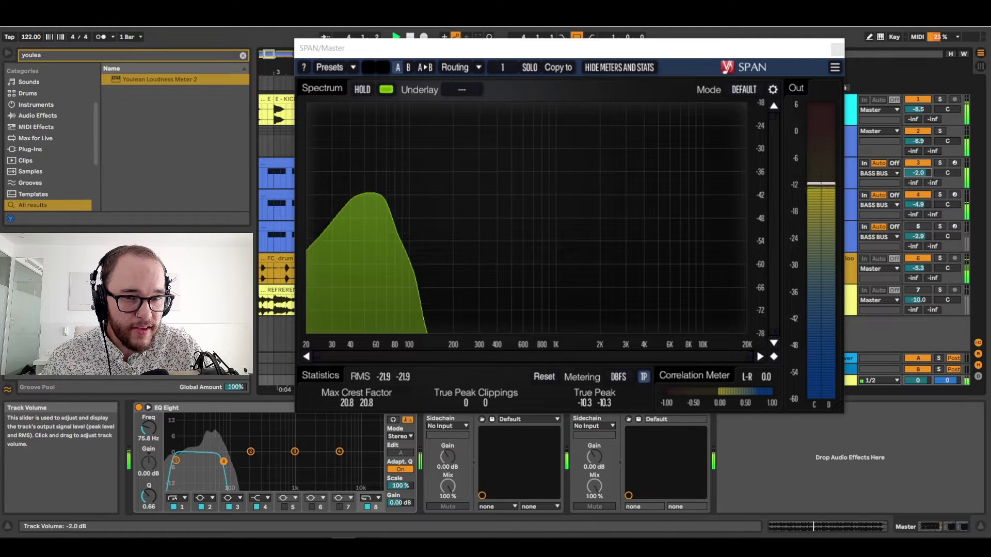
Step: Alternate between the soloed REFERENCE and the full mix to compare their low-end spectra in SPAN
left_click(940, 290)
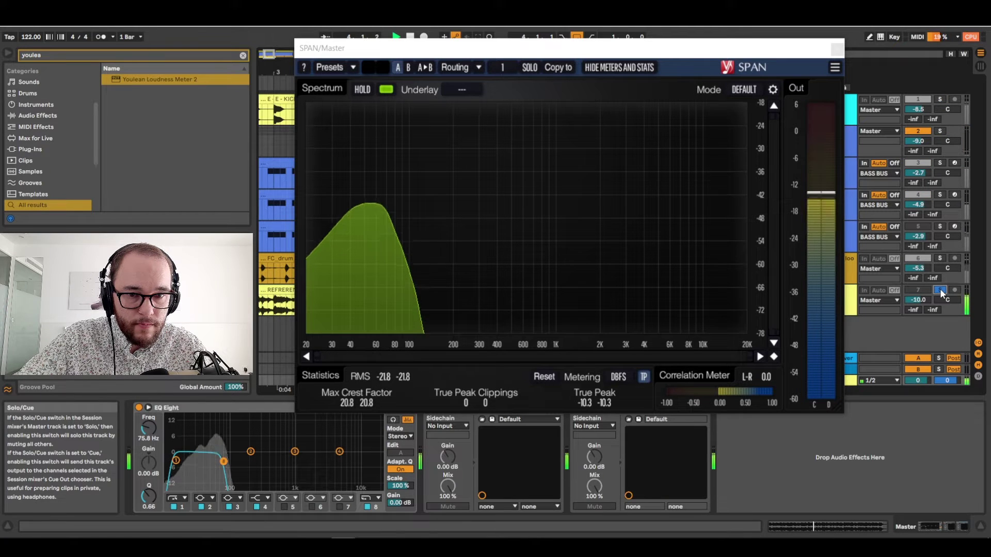
left_click(939, 289)
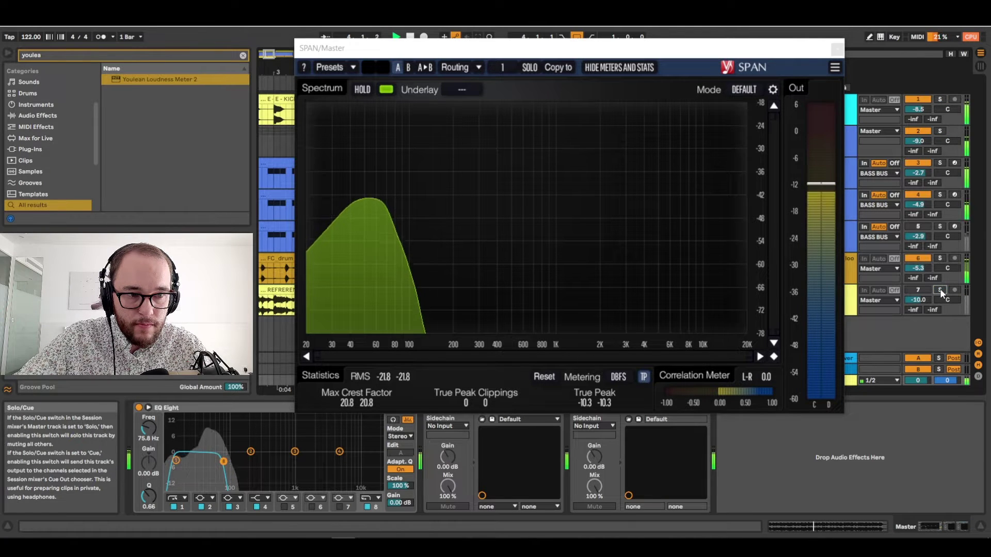
left_click(940, 290)
left_click(940, 290)
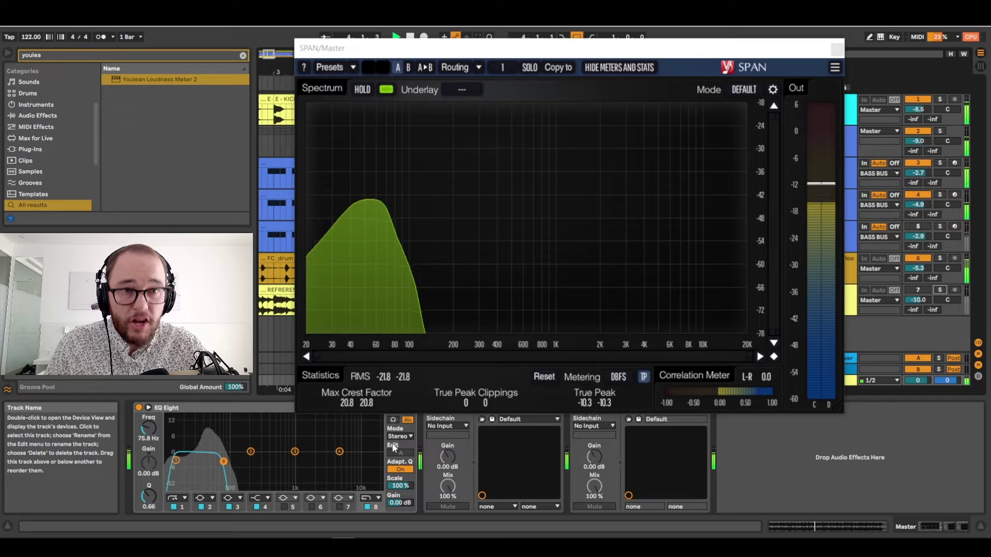
Step: Set the Master's EQ Eight to a low cut at 72.6 Hz and high cut at 495 Hz, and solo REFERENCE for comparison
left_click_drag(224, 464, 235, 460)
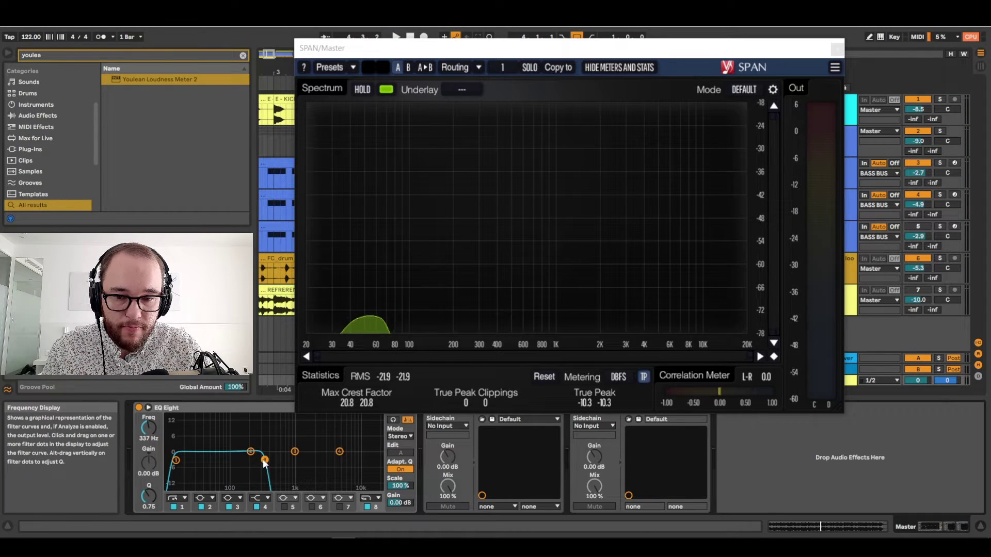
left_click_drag(176, 460, 203, 456)
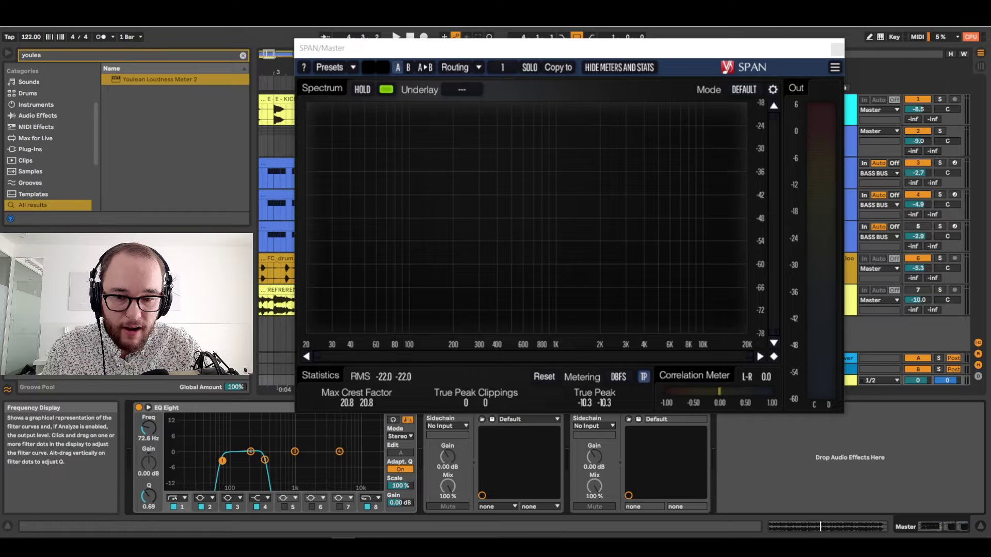
key("space")
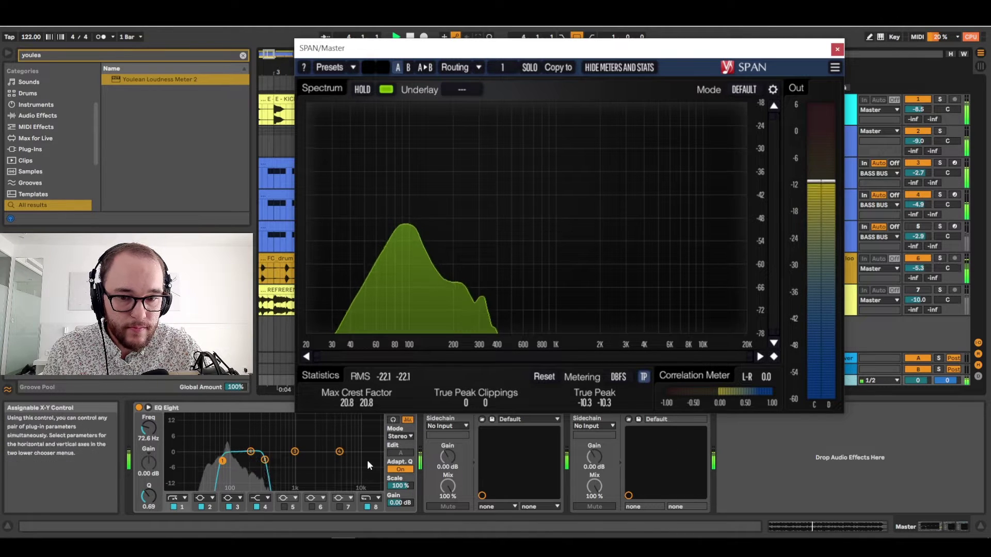
left_click_drag(264, 459, 276, 461)
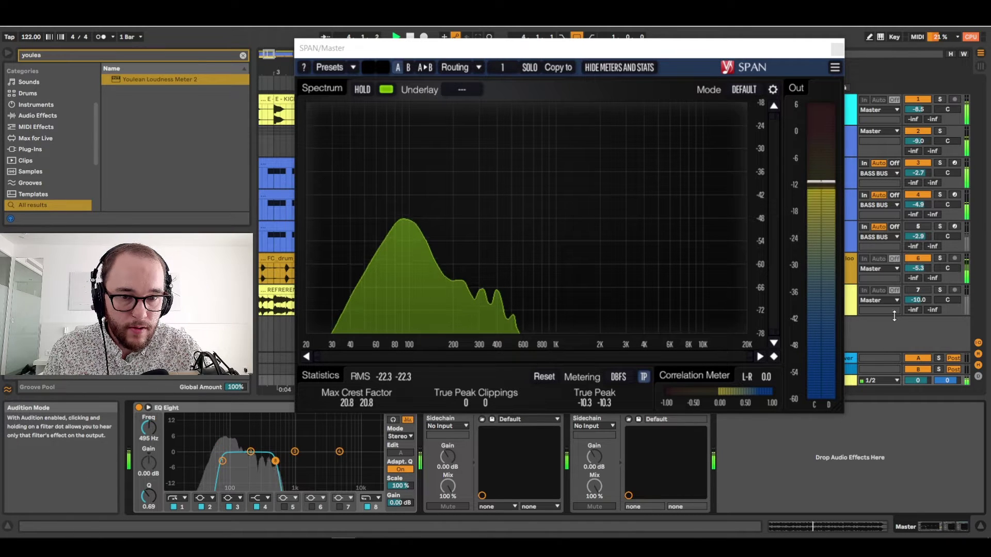
left_click(938, 290)
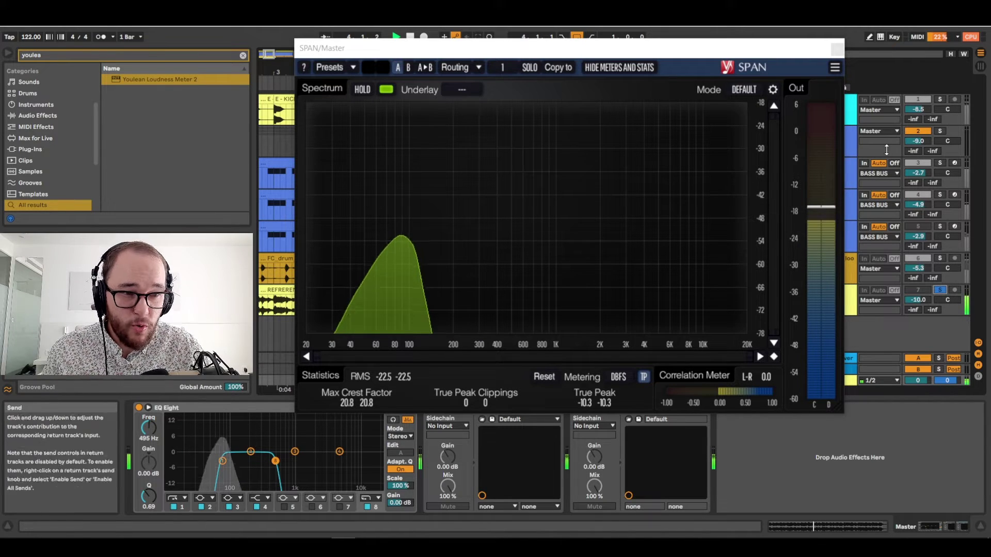
Step: Lower the BASS track's volume to -9.4 dB while alternating between the full mix and the soloed REFERENCE
left_click_drag(820, 54, 788, 55)
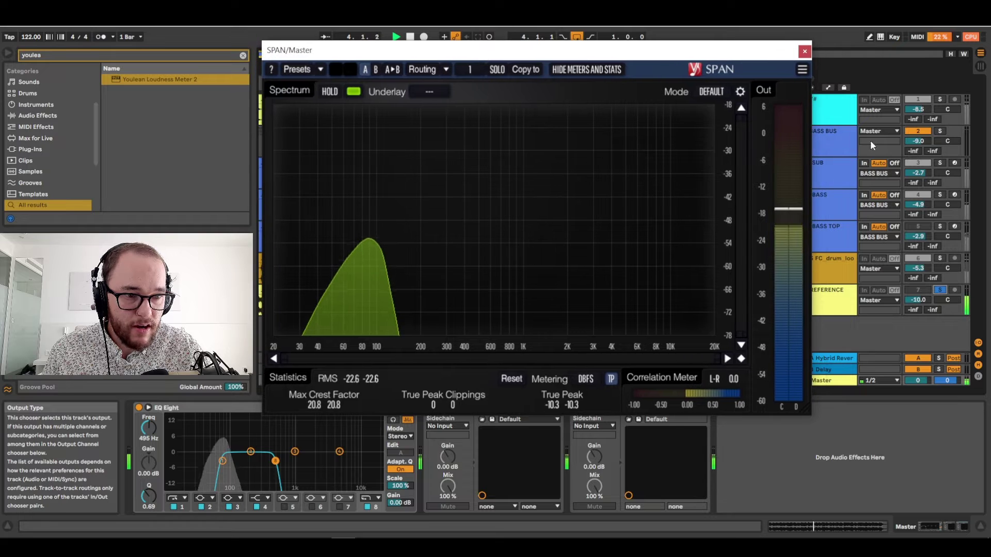
left_click(820, 200)
left_click_drag(918, 205, 918, 207)
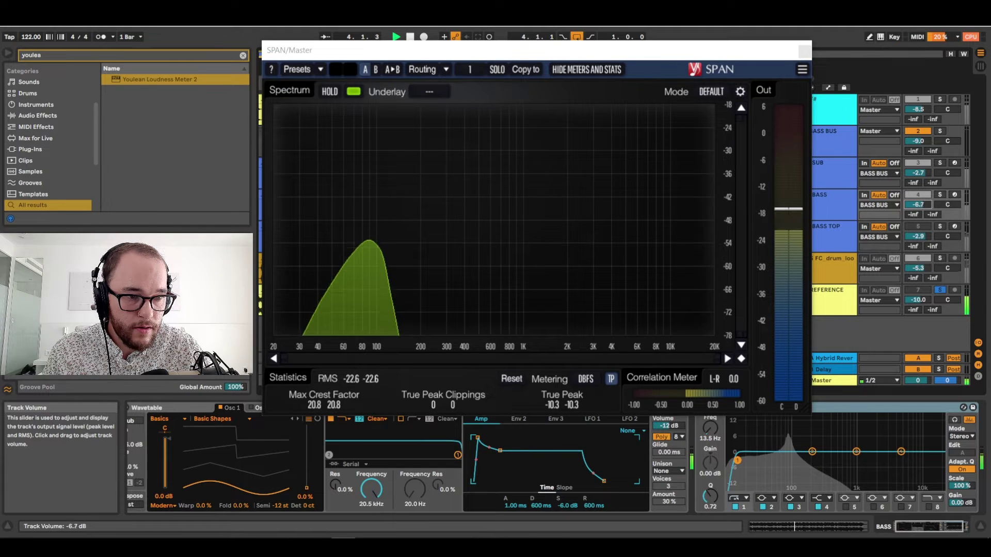
left_click(938, 130)
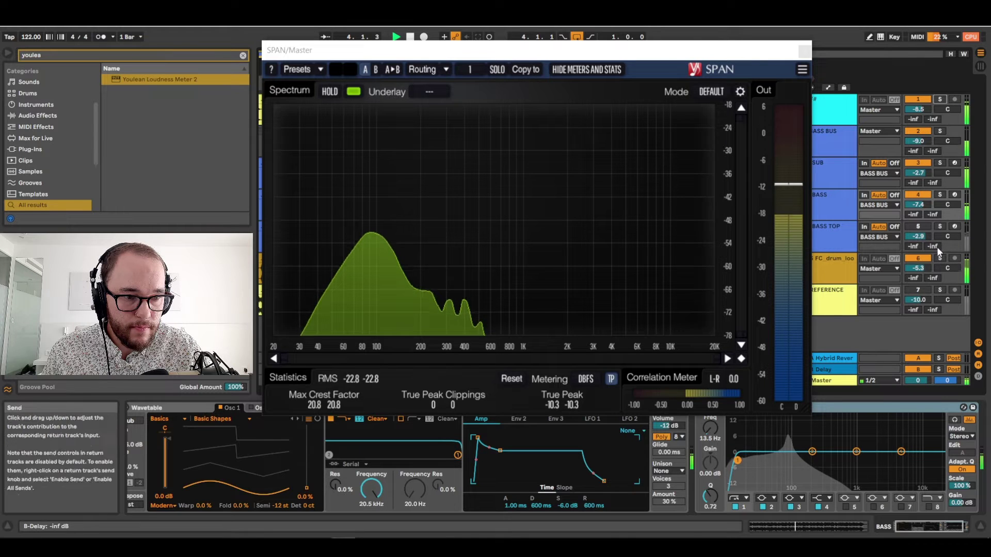
left_click(940, 290)
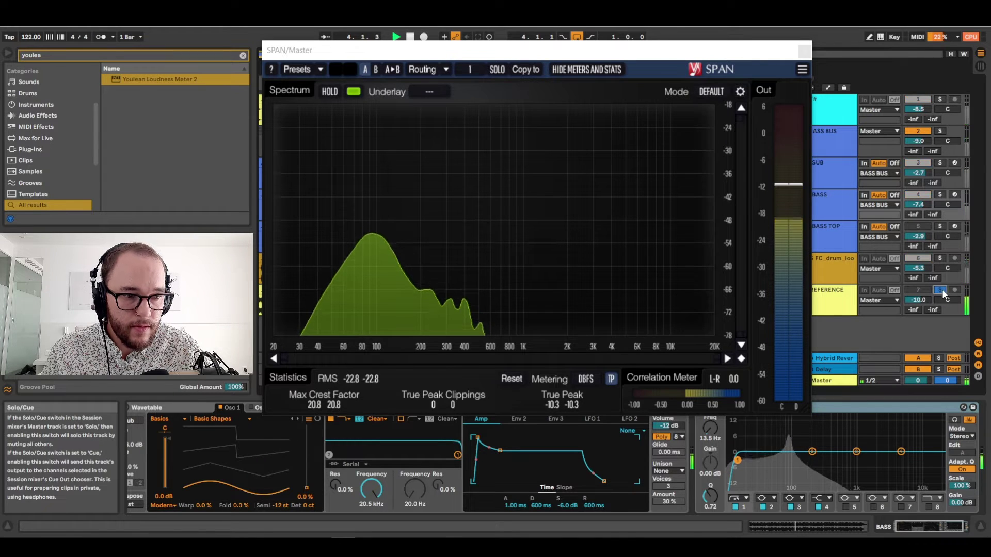
left_click(940, 290)
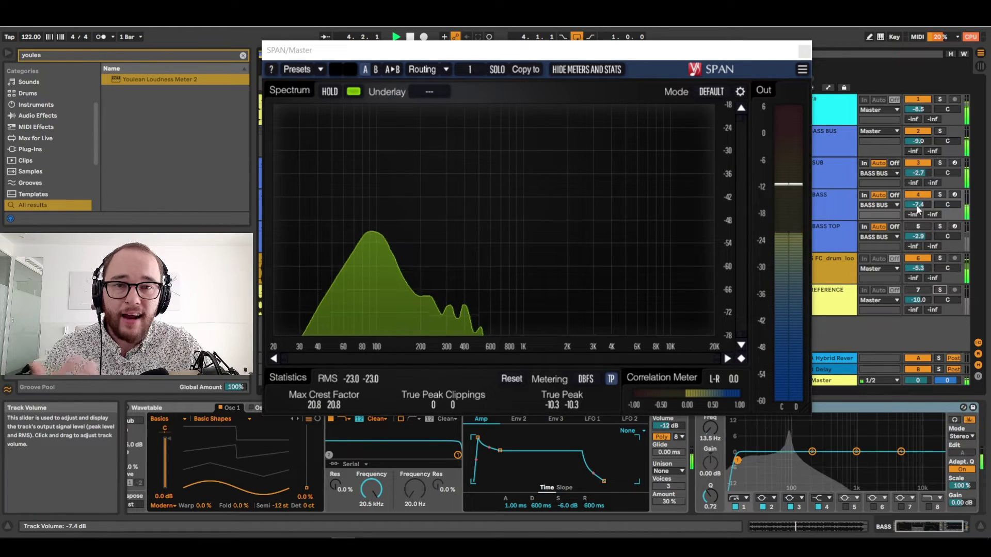
left_click_drag(918, 205, 918, 206)
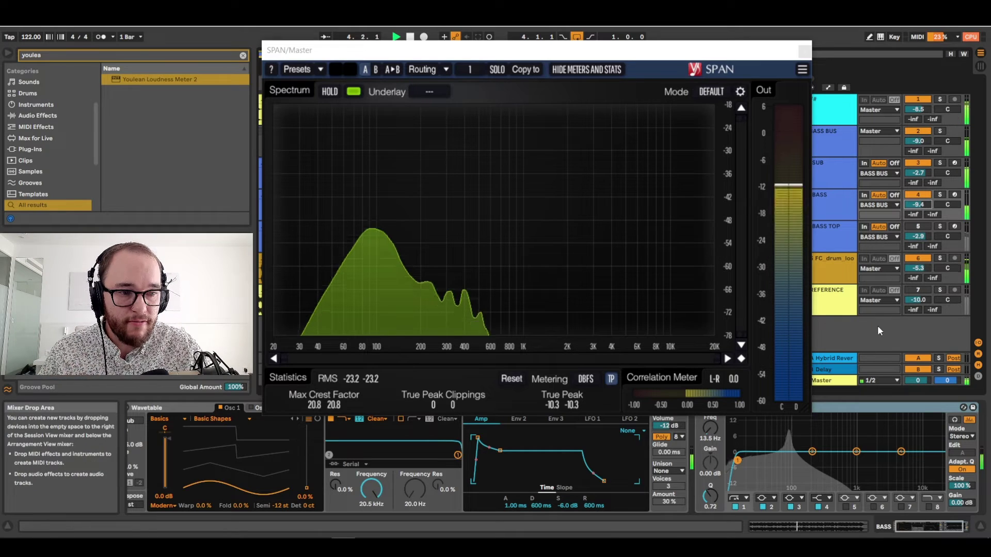
left_click(939, 290)
left_click(938, 290)
Step: Set the Master's EQ Eight low cut to 19.0 Hz and high cut to 297 Hz, play the mix, and close SPAN
key("space")
left_click(831, 380)
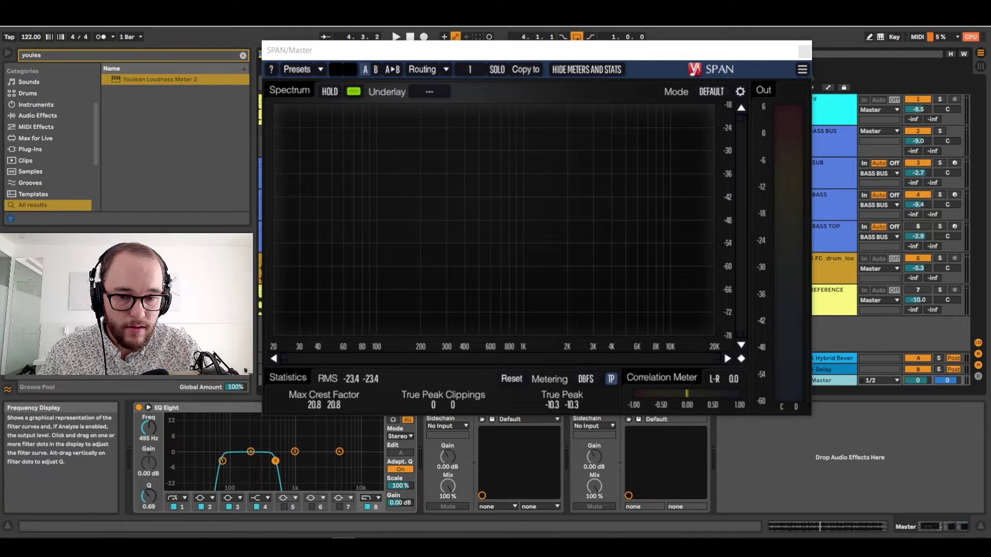
left_click_drag(222, 460, 194, 462)
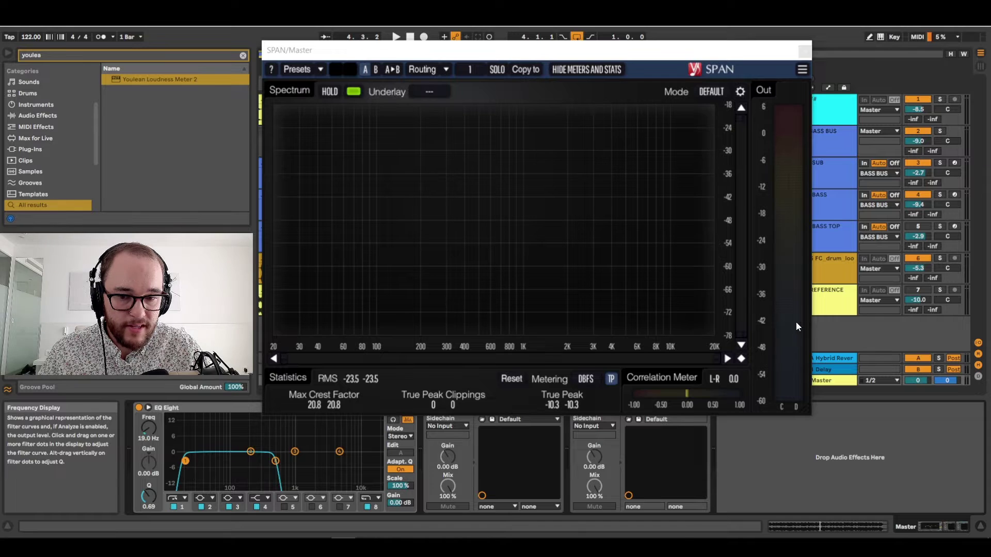
key("space")
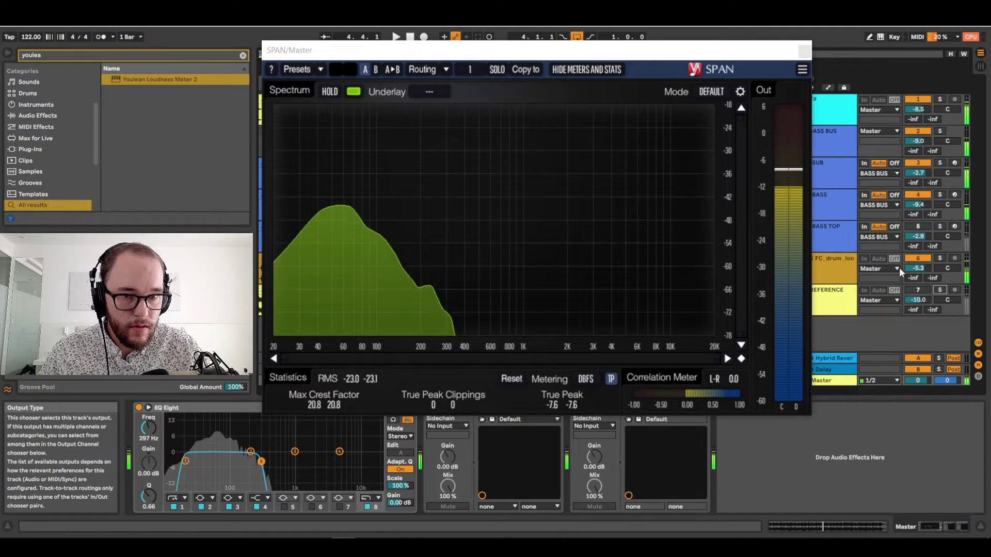
left_click(804, 51)
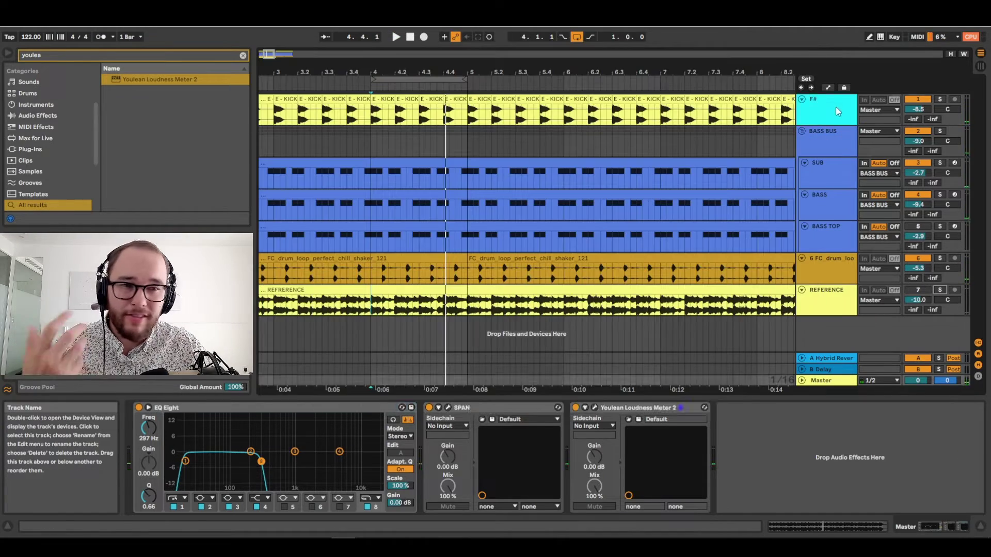
Step: Boost the kick's EQ Eight by 4.59 dB at 42.6 Hz and compare the mix with the soloed REFERENCE
left_click(835, 107)
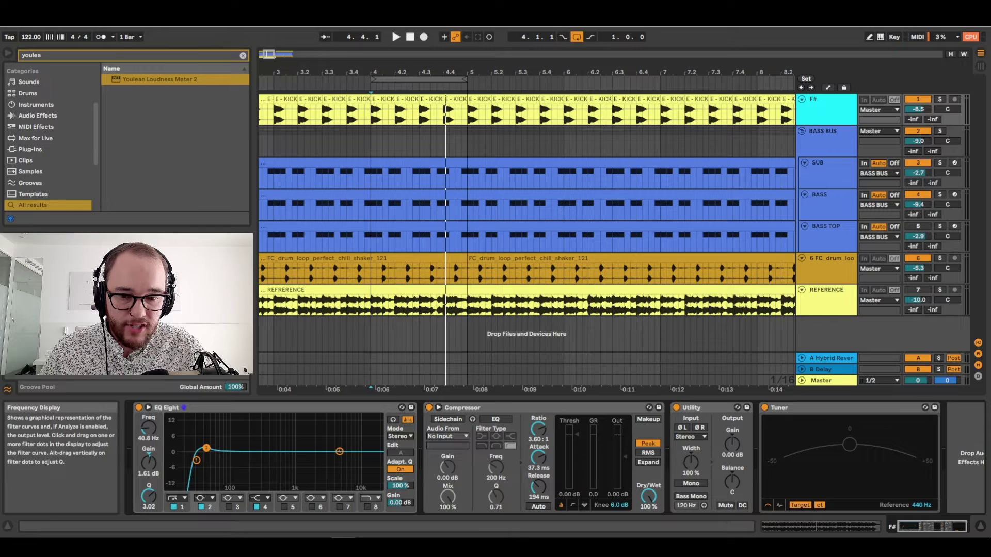
key("space")
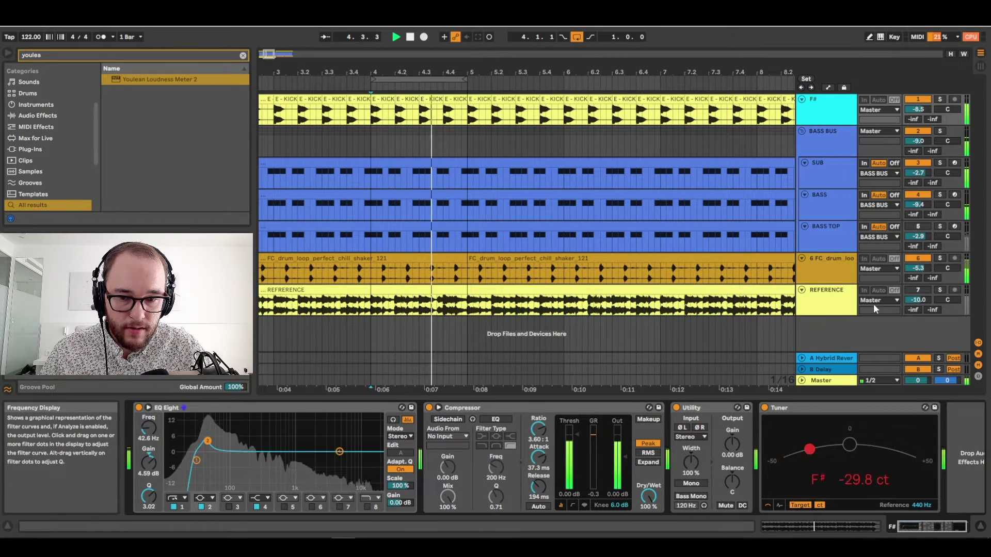
left_click(941, 290)
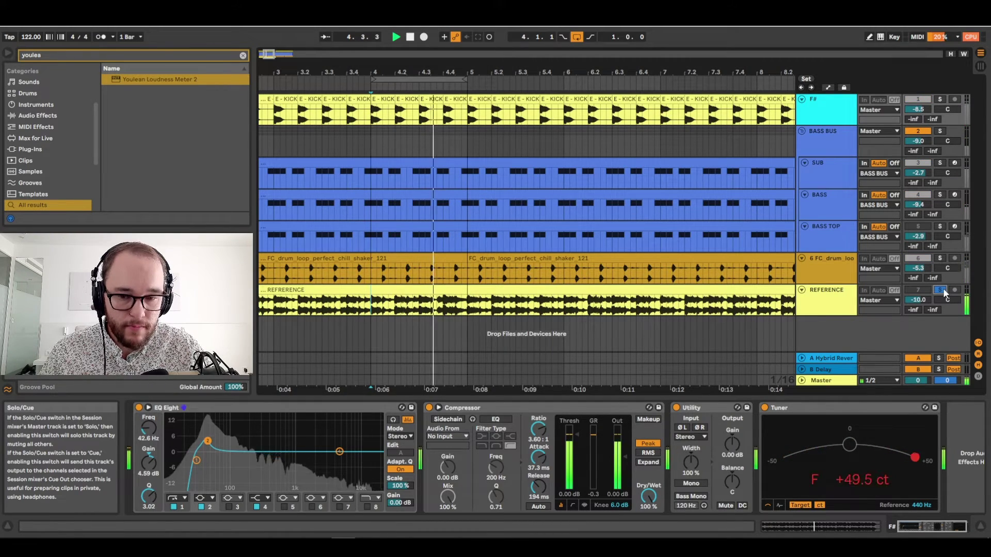
left_click(941, 290)
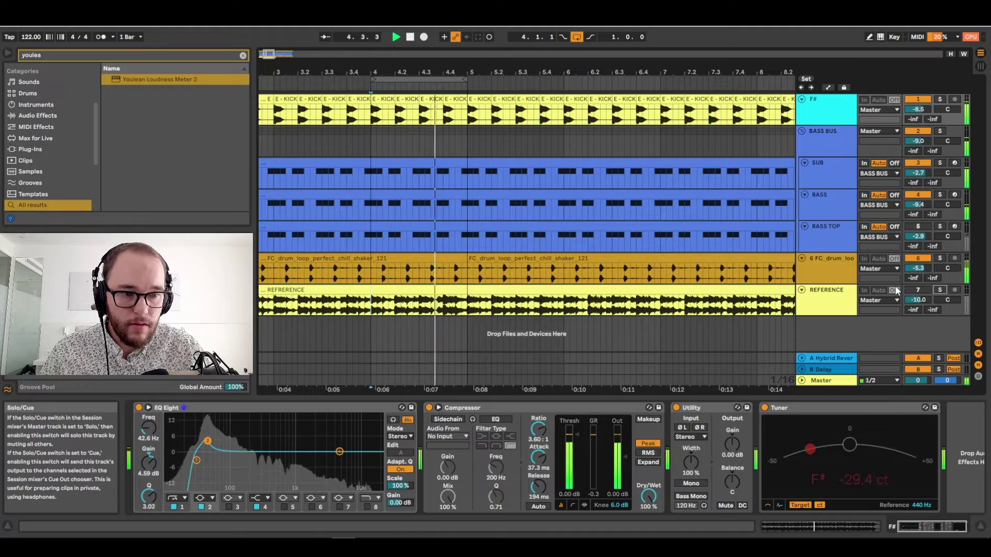
key("space")
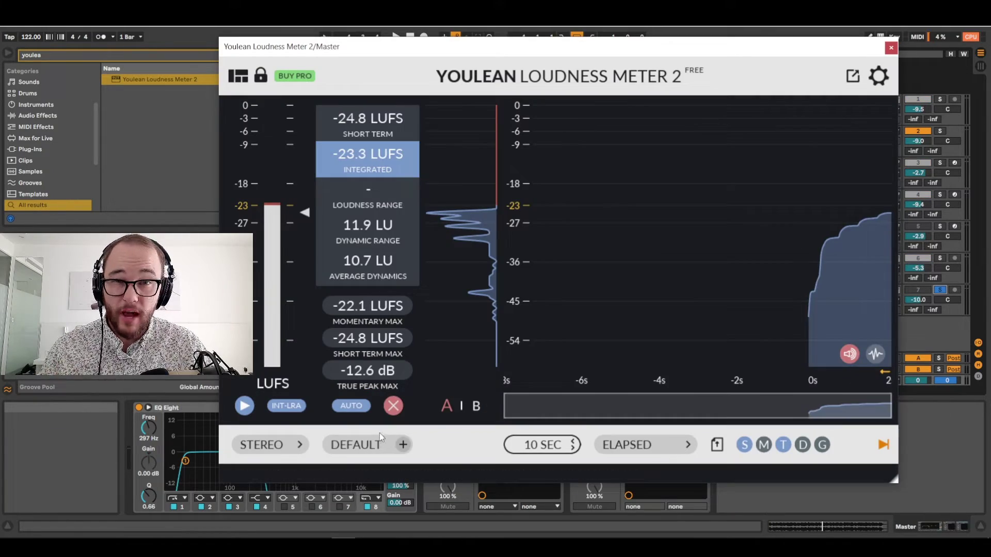
Step: Lower the kick to -11.5 dB and BASS BUS to -11.0 dB, comparing fresh Youlean loudness measurements of the mix and REFERENCE
left_click(390, 407)
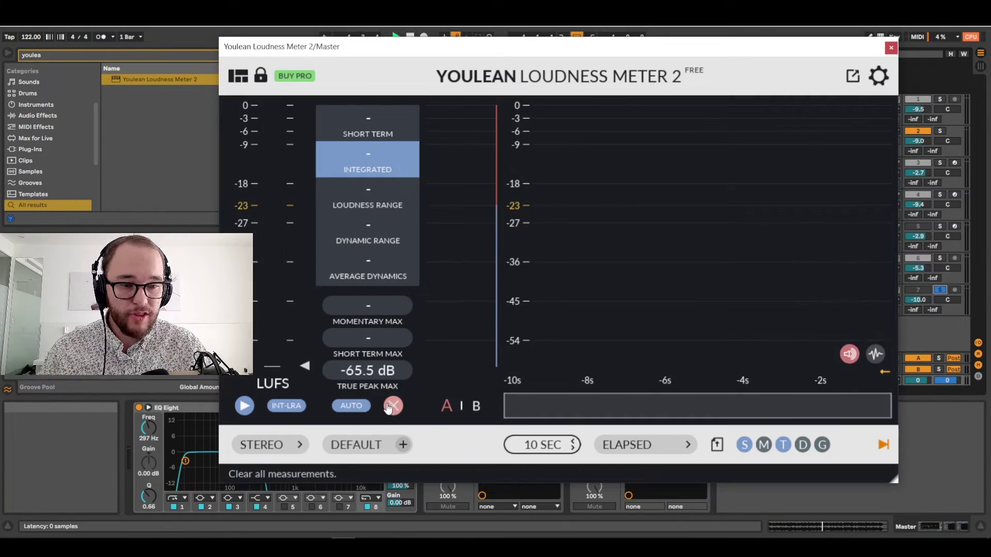
key("space")
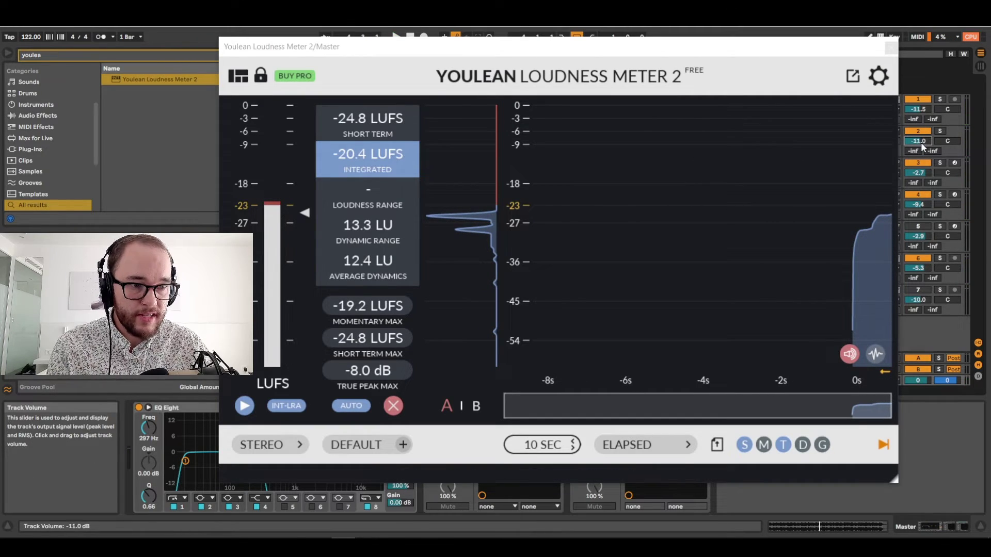
key("space")
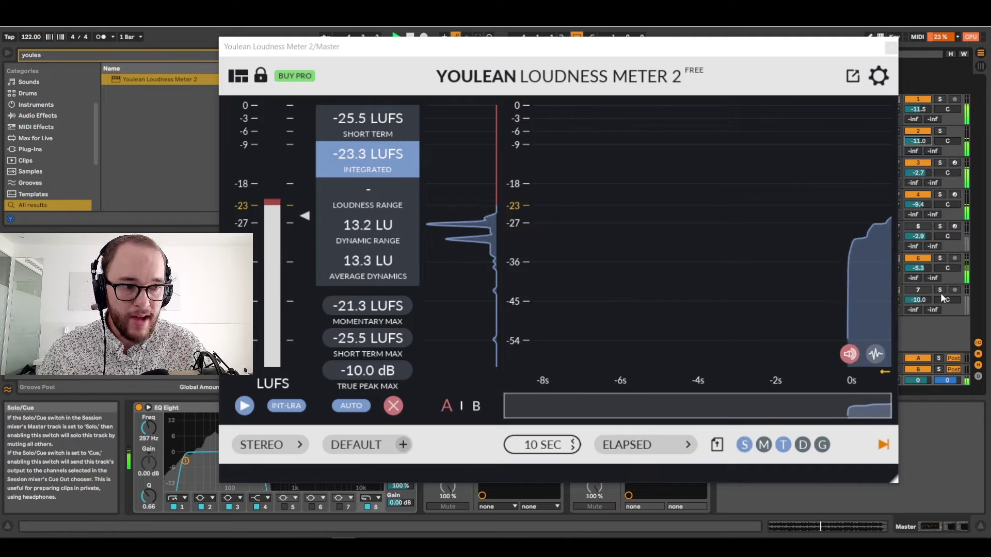
left_click(393, 406)
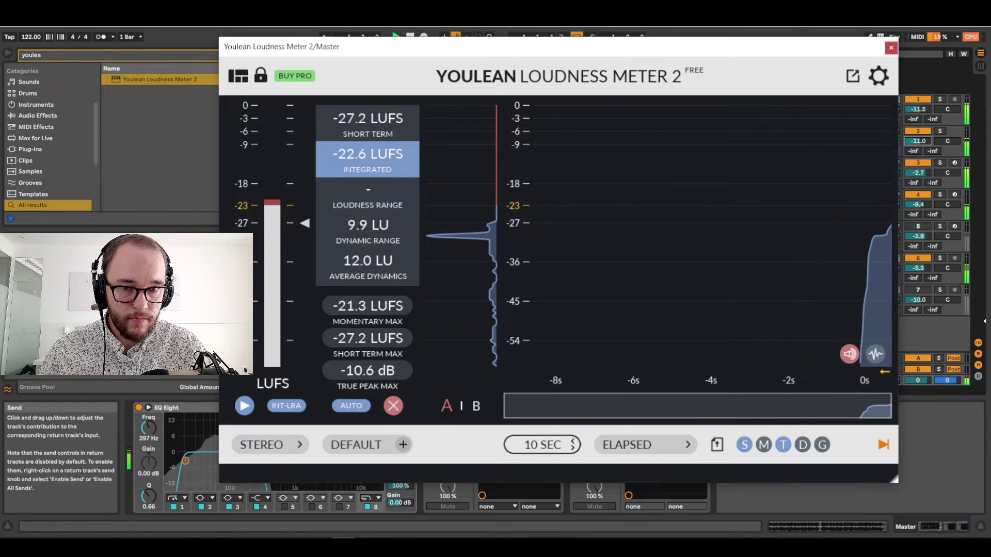
left_click(940, 289)
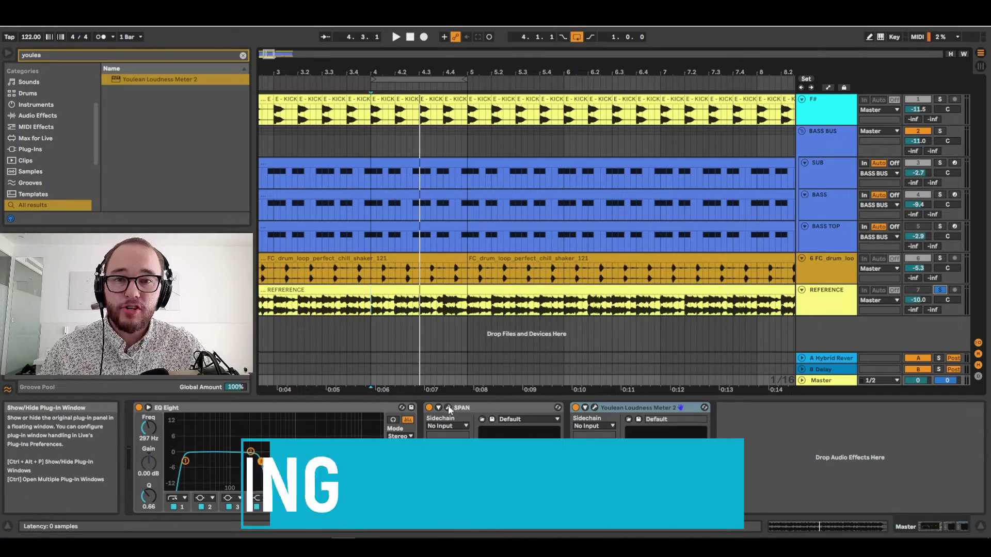
left_click(448, 407)
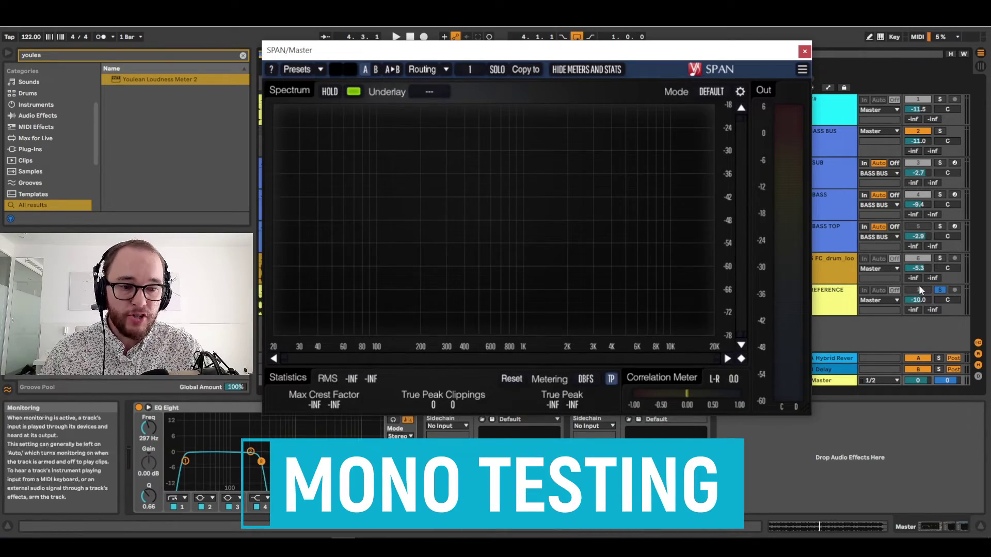
left_click(939, 290)
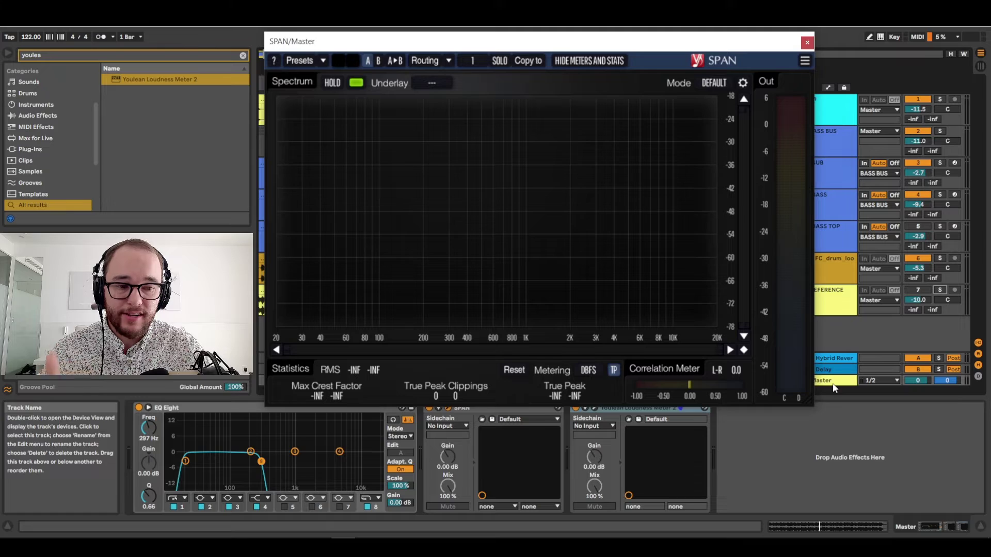
key("super+f")
type("util")
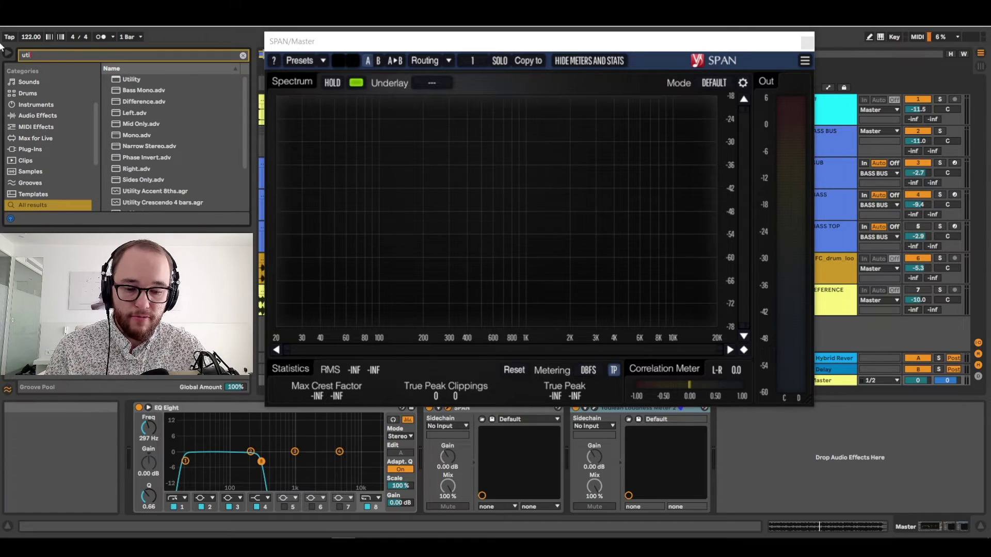
left_click_drag(125, 86, 747, 452)
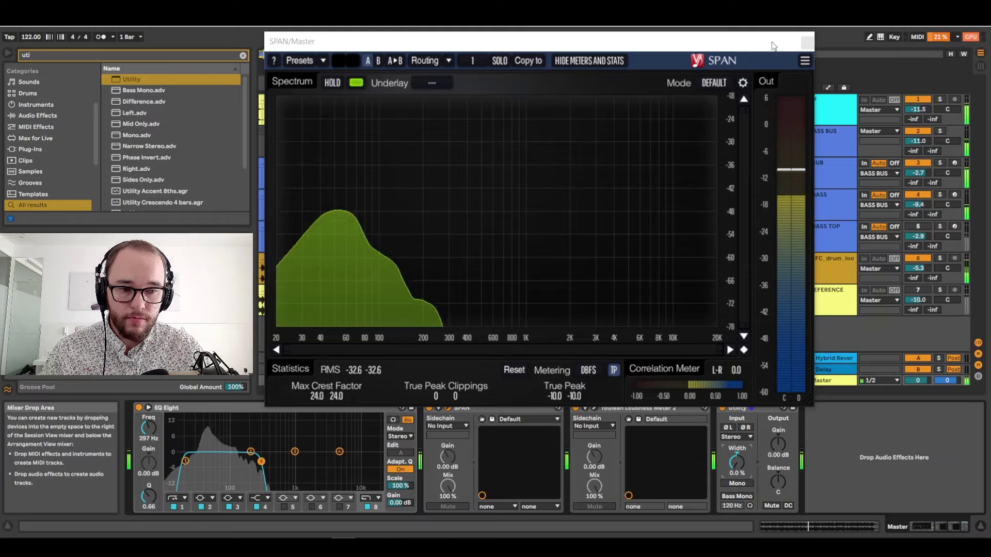
Step: Close SPAN, bypass the Master's EQ Eight, enable BASS TOP, mute the drum loop, and audition the kick and bass in mono
key("super+alt+p")
left_click(138, 407)
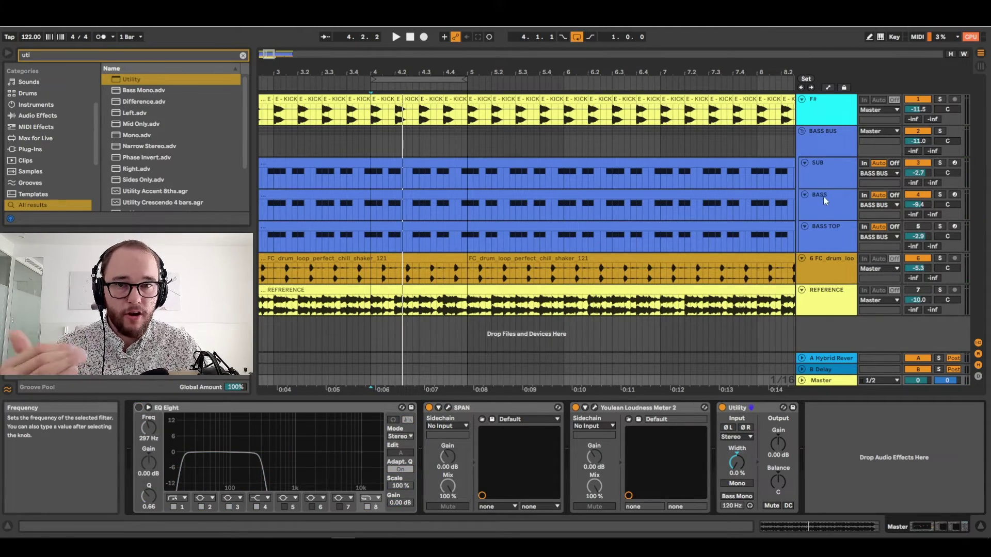
left_click(918, 227)
left_click(912, 259)
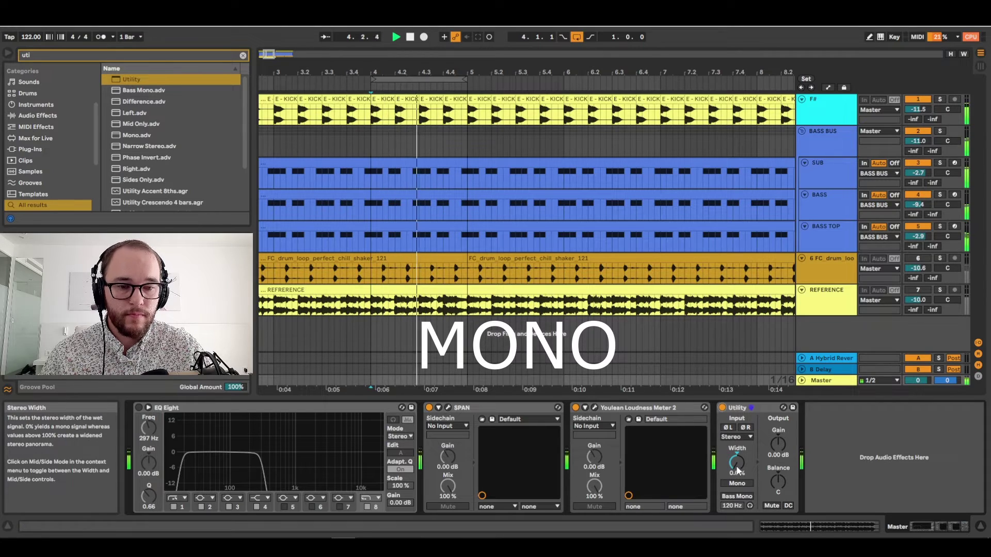
key("space")
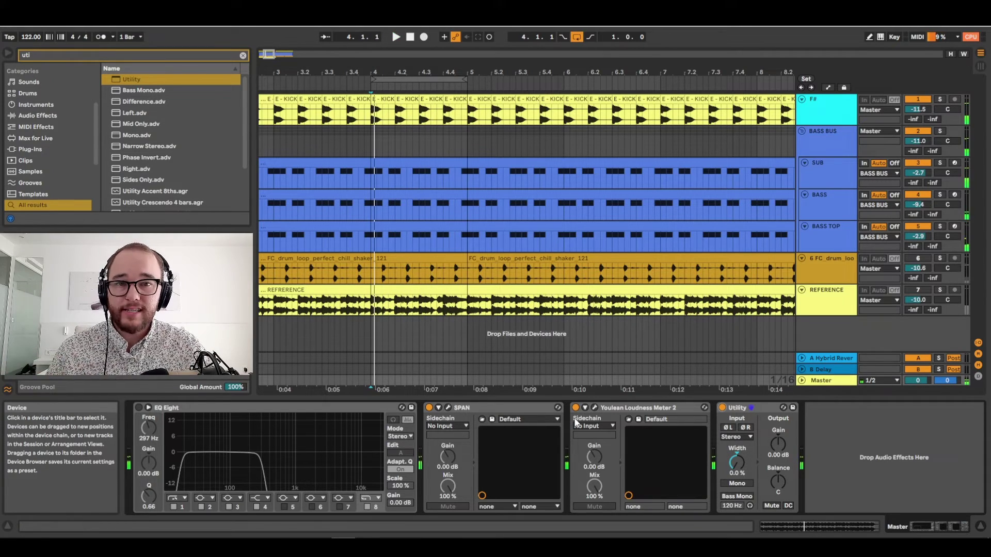
Step: Reopen SPAN and check the Correlation Meter while the kick and all bass layers play
key("space")
left_click(447, 408)
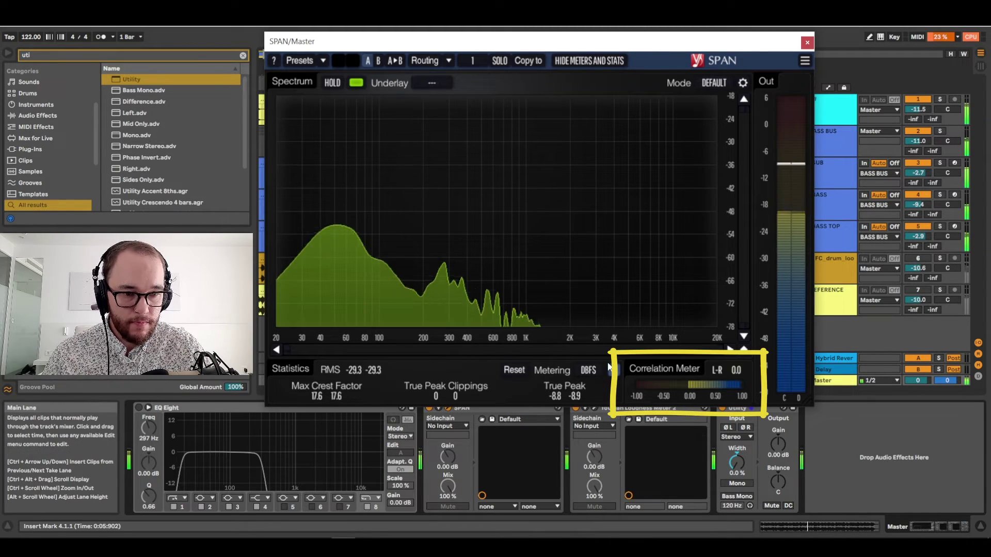
key("space")
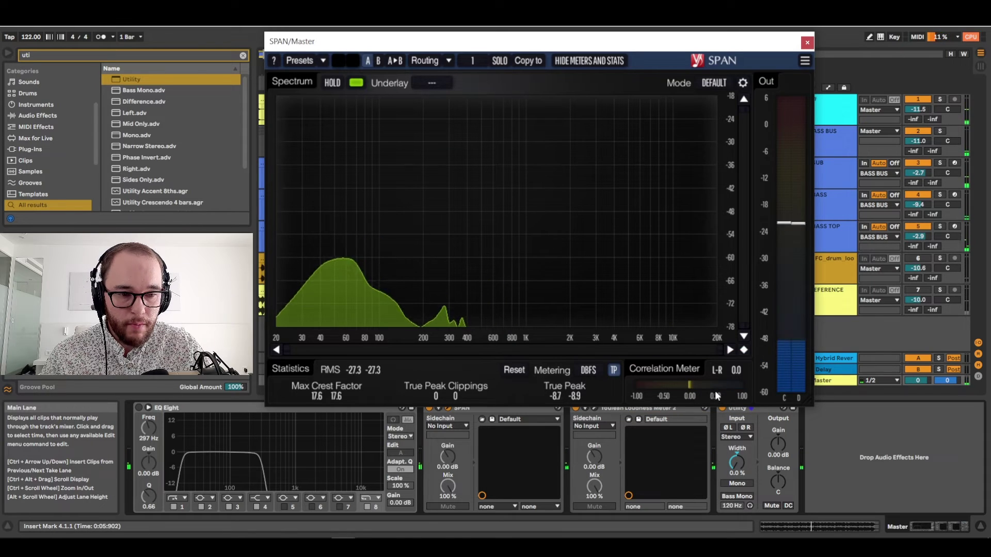
key("space")
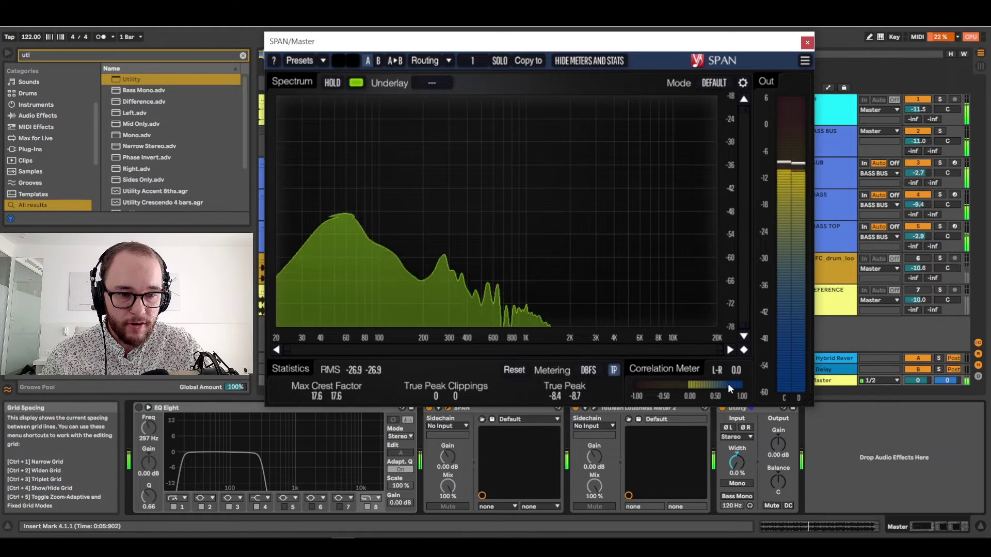
Step: Check BASS TOP's stereo correlation in SPAN, both soloed and within the mix, and set the Master Utility's width to 100%
left_click(939, 227)
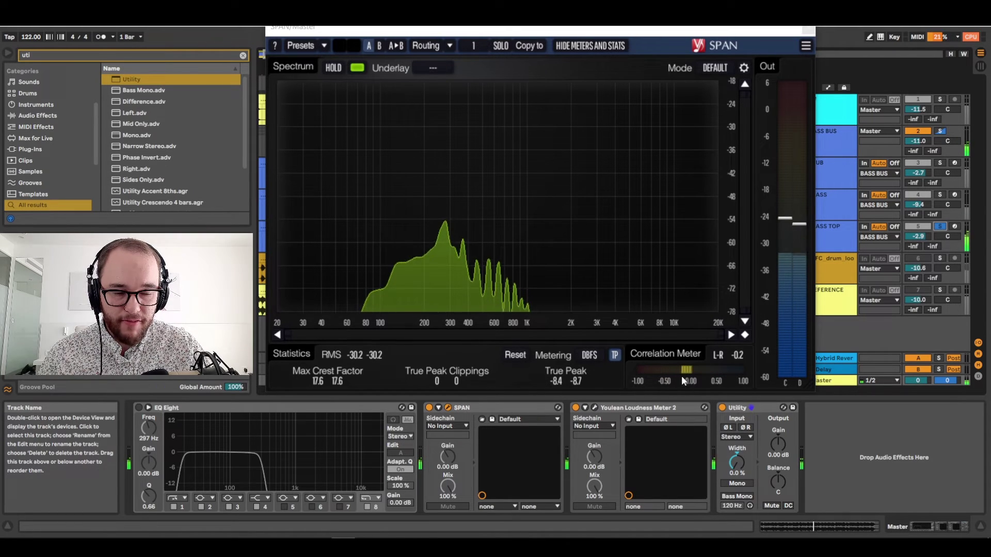
key("space")
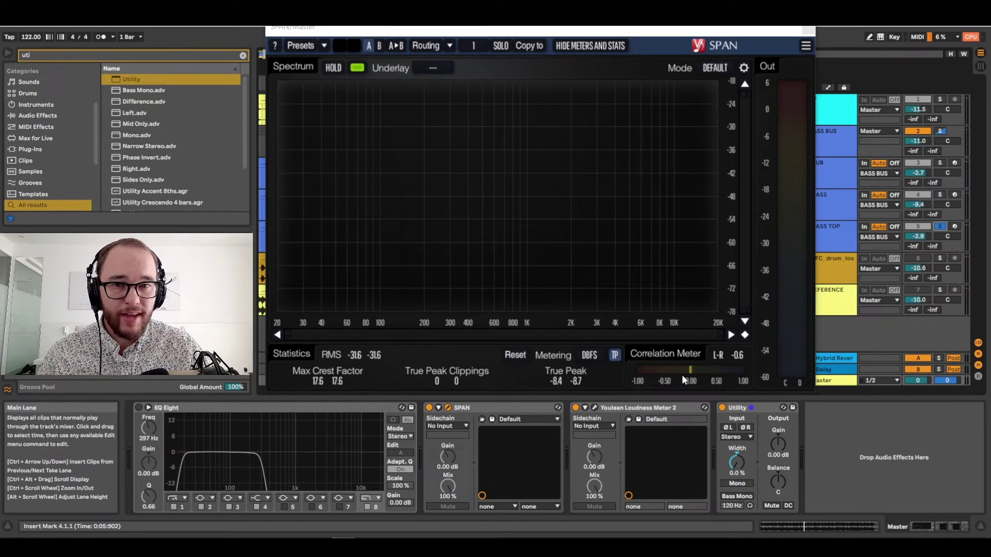
left_click(939, 226)
key("space")
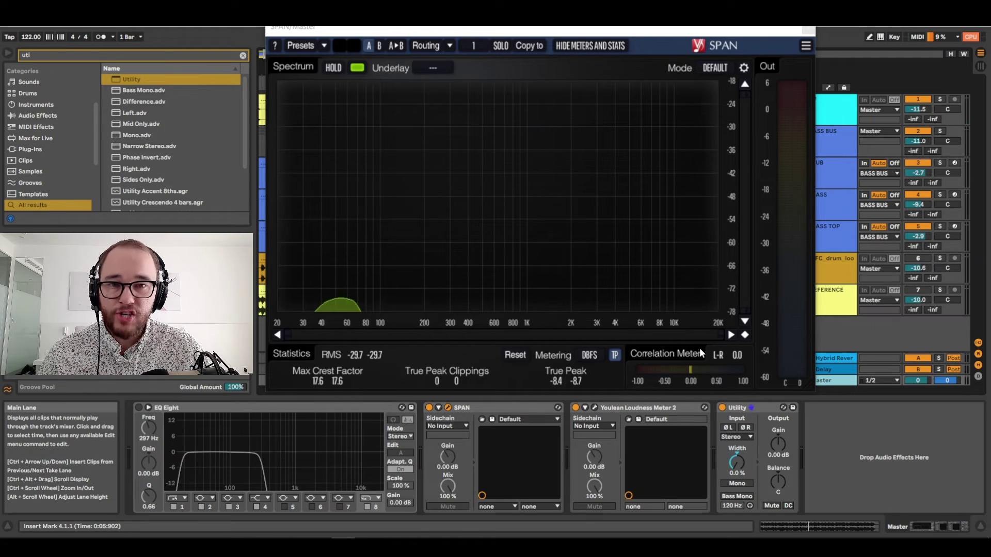
key("space")
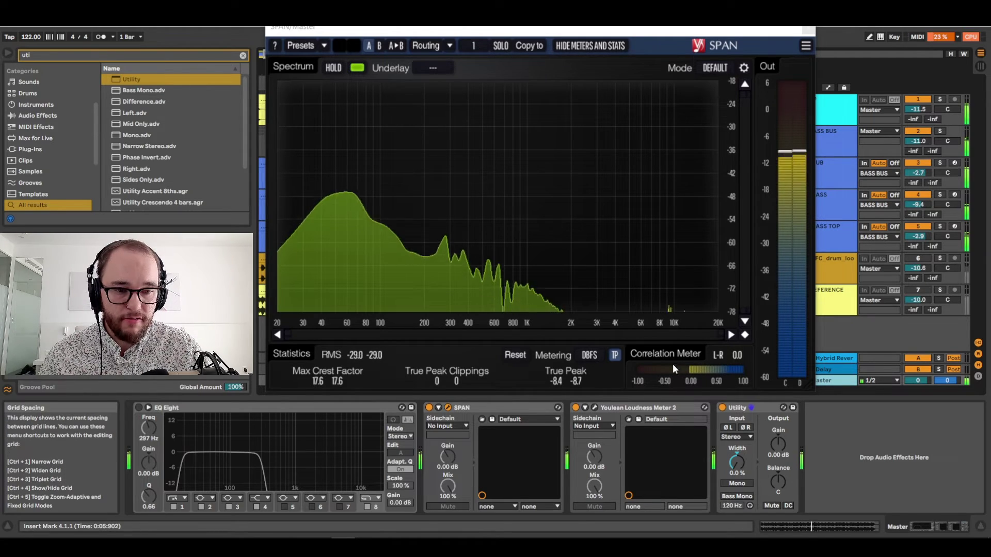
left_click_drag(732, 463, 732, 433)
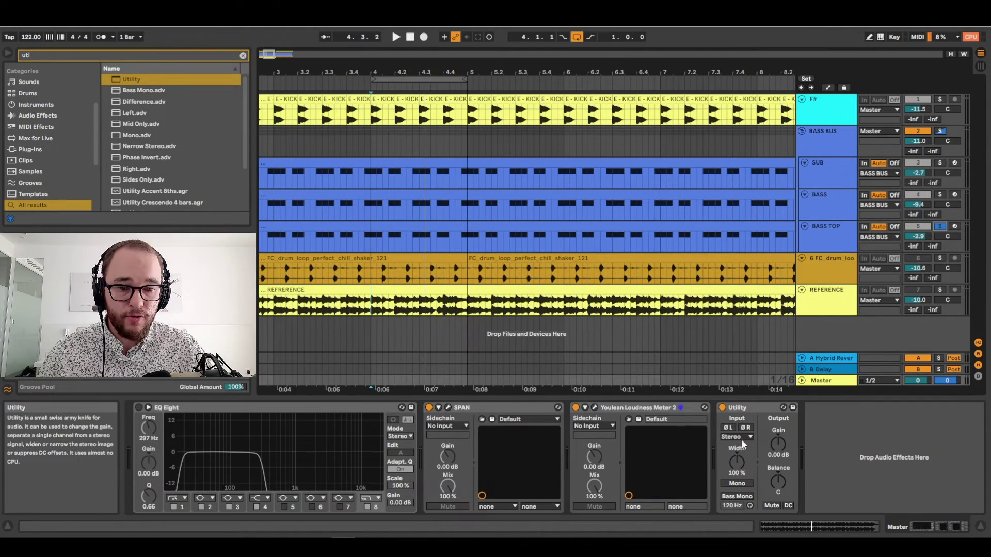
Step: Check the soloed BASS TOP's Correlation Meter in SPAN at 100% Utility width, stop playback, and close SPAN
key("space")
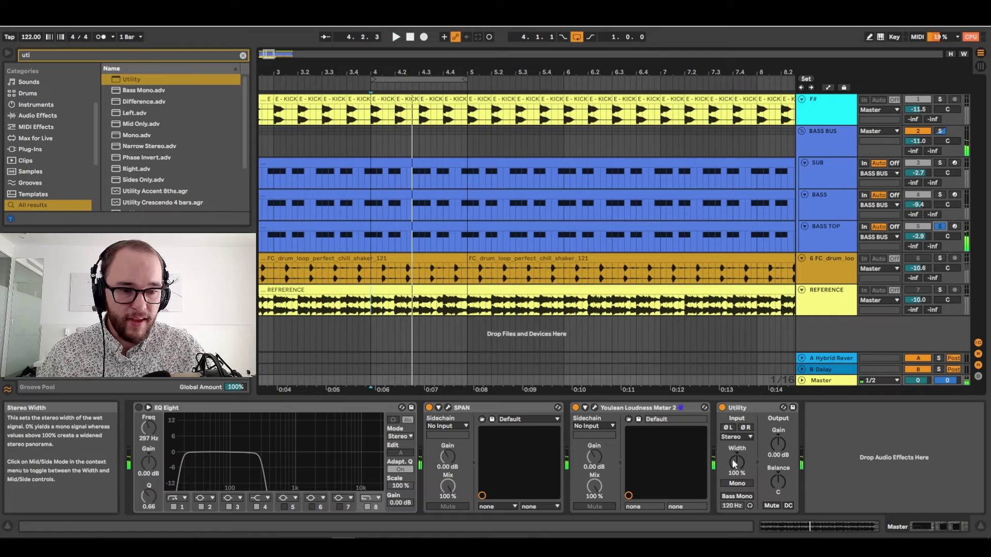
key("ctrl+alt+p")
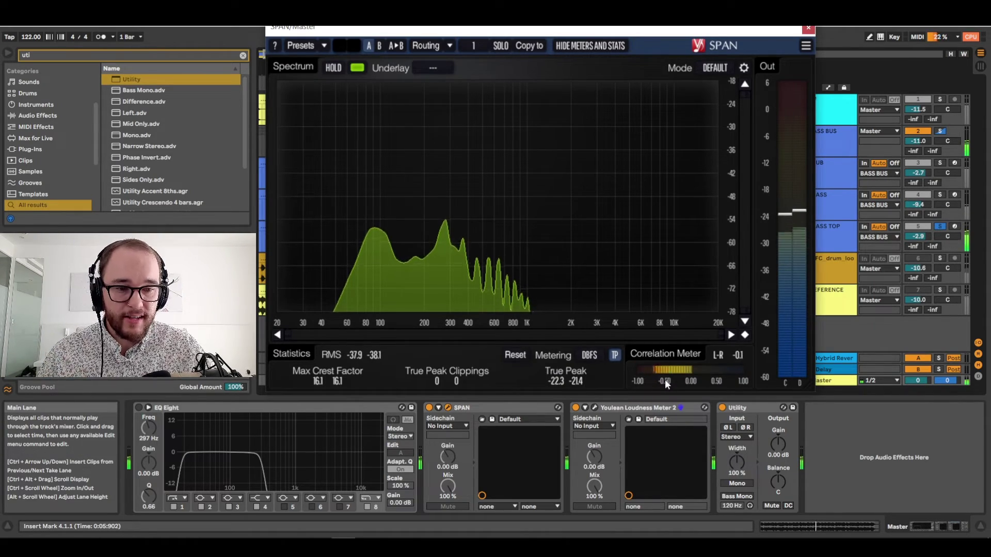
key("space")
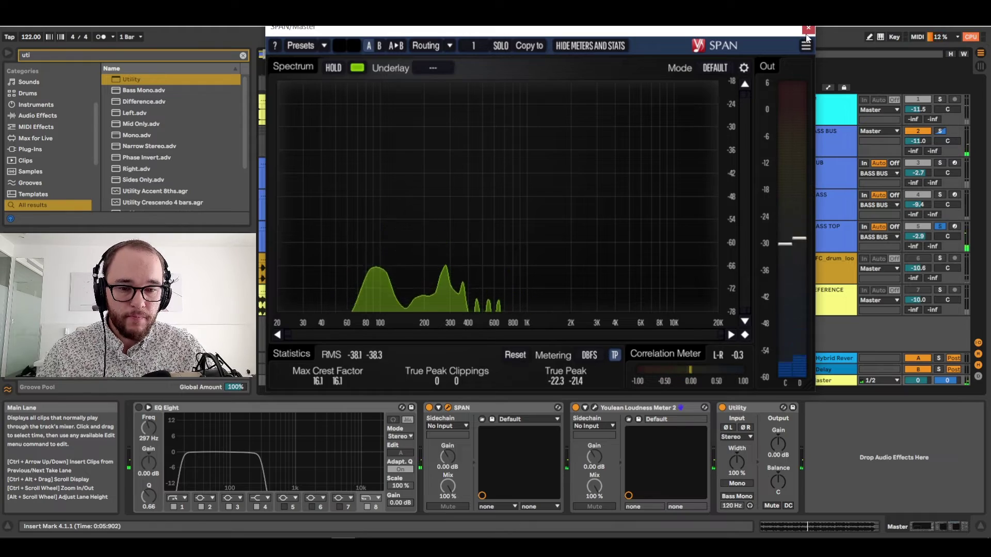
left_click(808, 28)
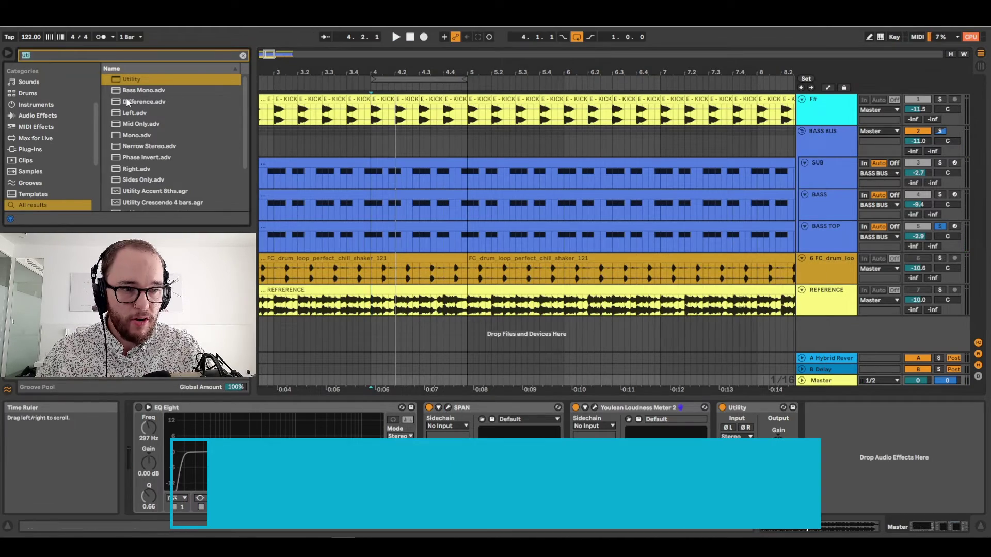
Step: Add a second EQ Eight after the existing one on BASS TOP, set it to M/S mode, and edit its side channel
type("eq")
left_click(825, 233)
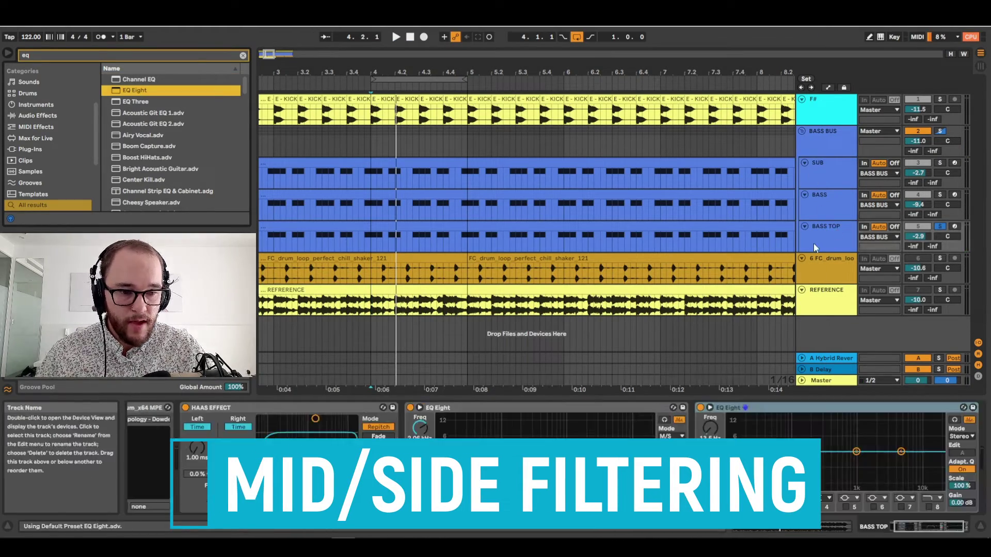
left_click(914, 436)
left_click(913, 459)
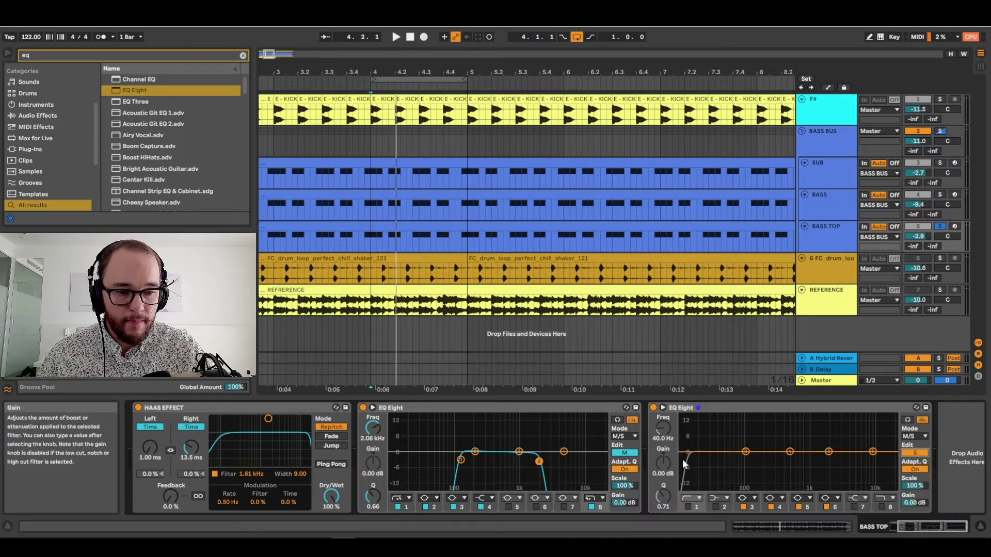
Step: Enable band 1 as a steep low cut on BASS TOP's side channel and set it to 255 Hz
left_click(692, 499)
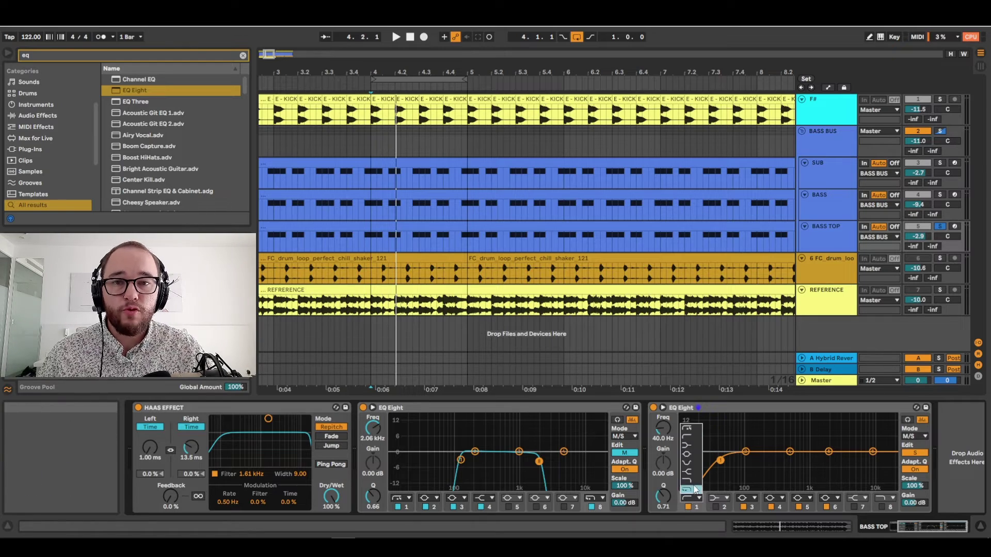
left_click(692, 431)
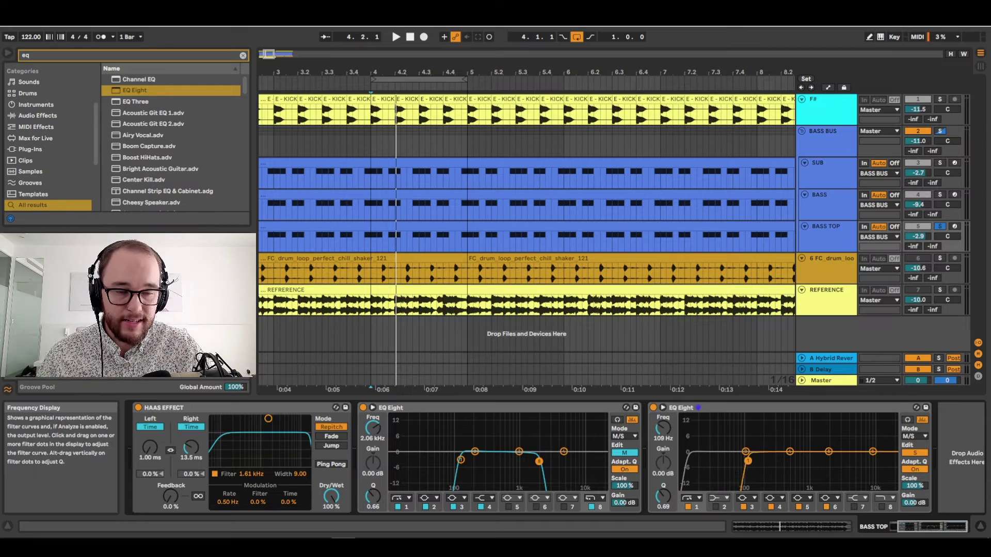
left_click_drag(754, 464, 771, 460)
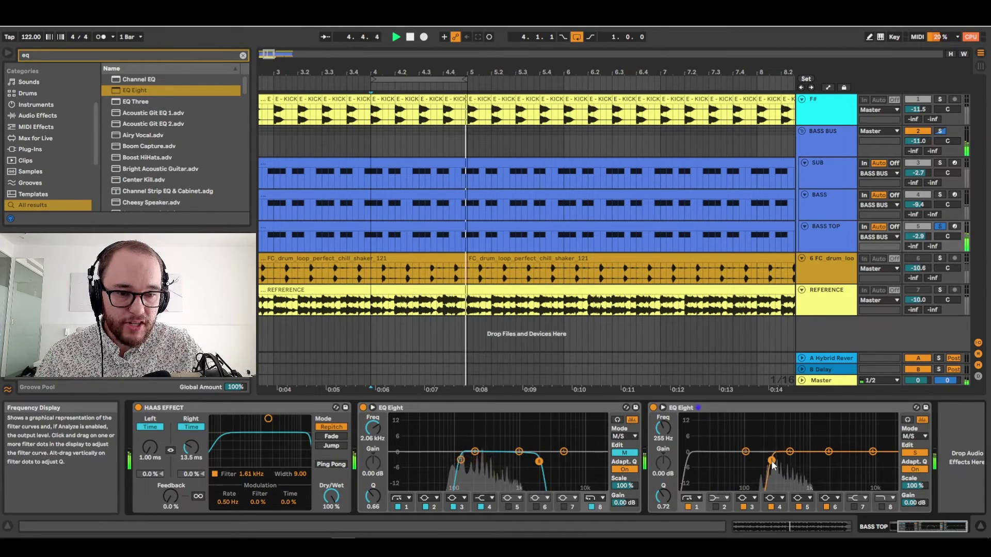
Step: Reopen SPAN from the Master and sweep BASS TOP's side-channel low cut during playback, settling at about 375 Hz
left_click(826, 381)
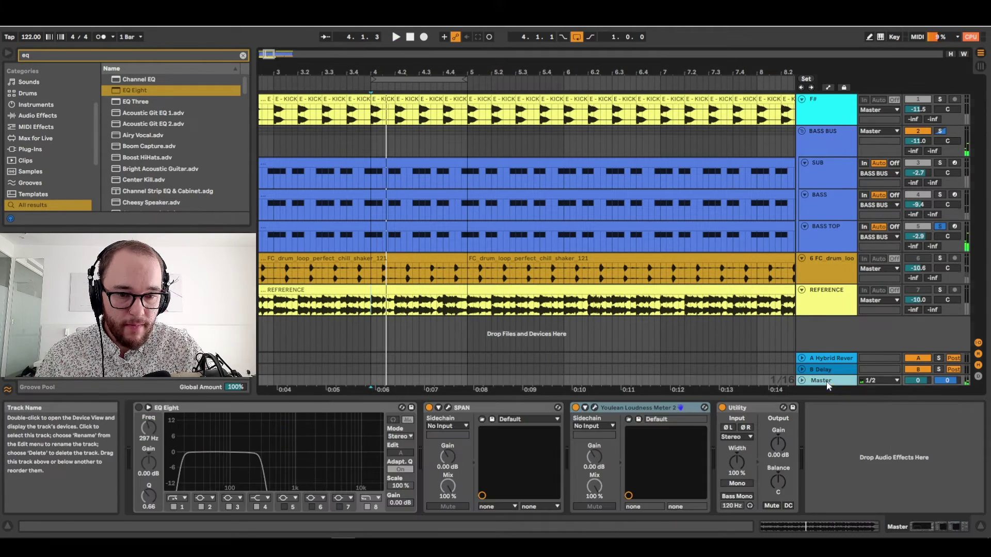
left_click(502, 418)
left_click(842, 242)
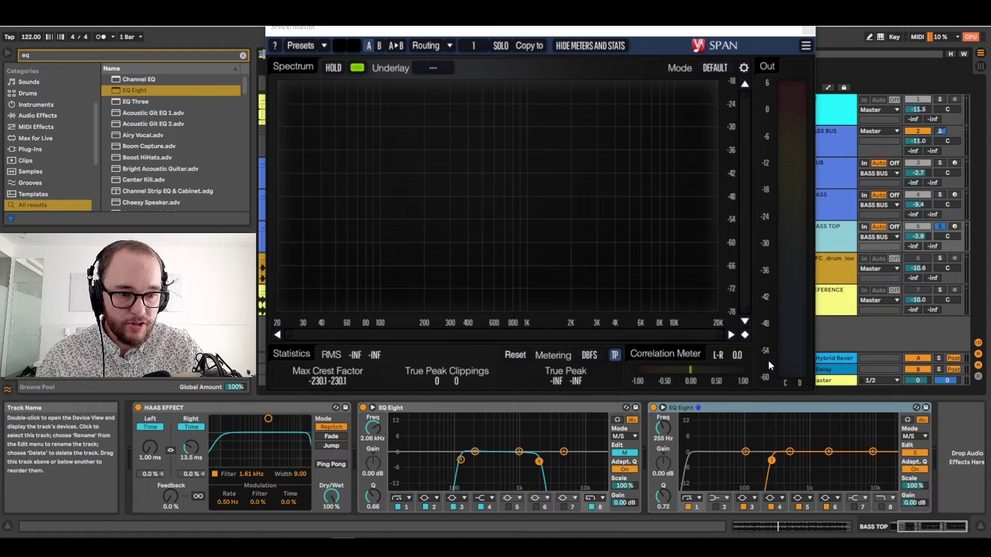
left_click_drag(776, 460, 773, 460)
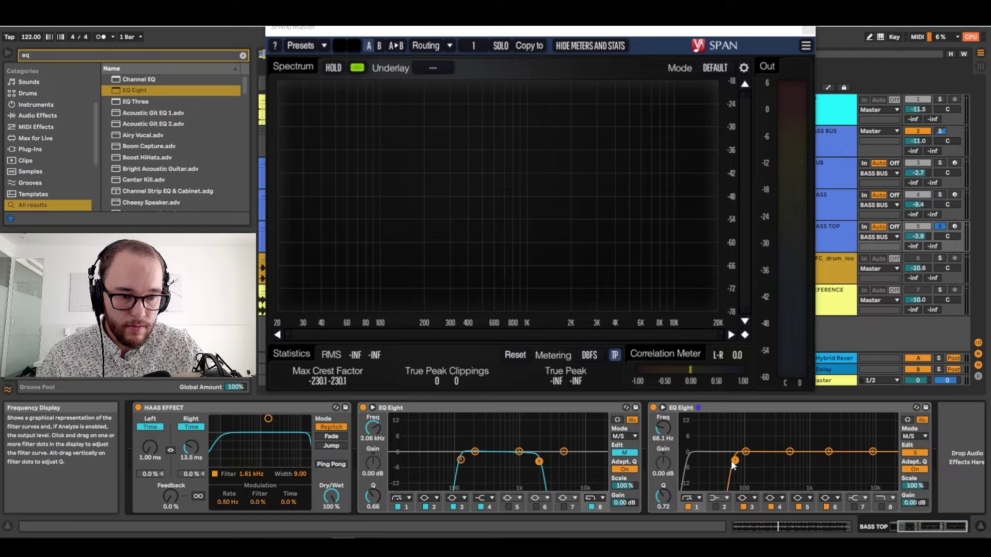
key("space")
left_click_drag(732, 464, 784, 455)
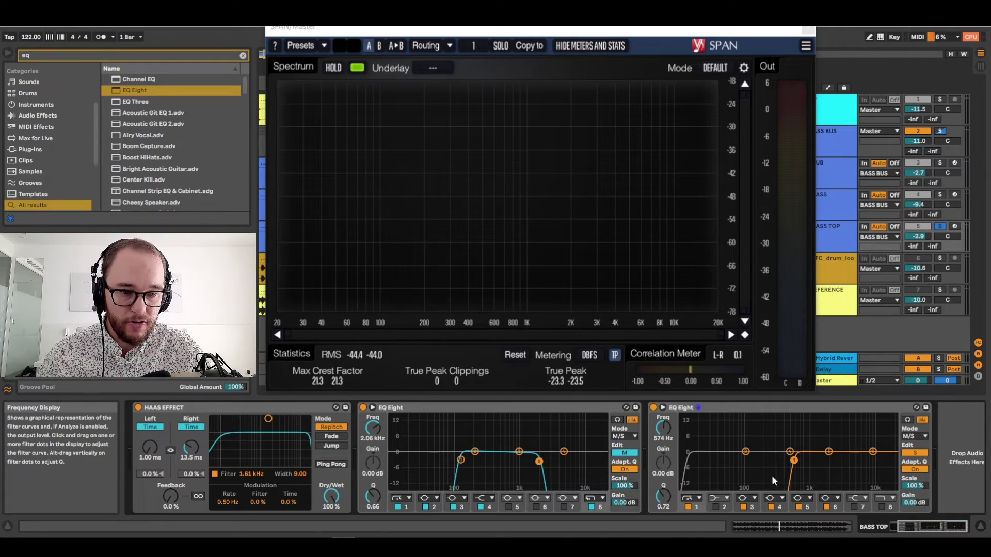
left_click_drag(797, 459, 793, 460)
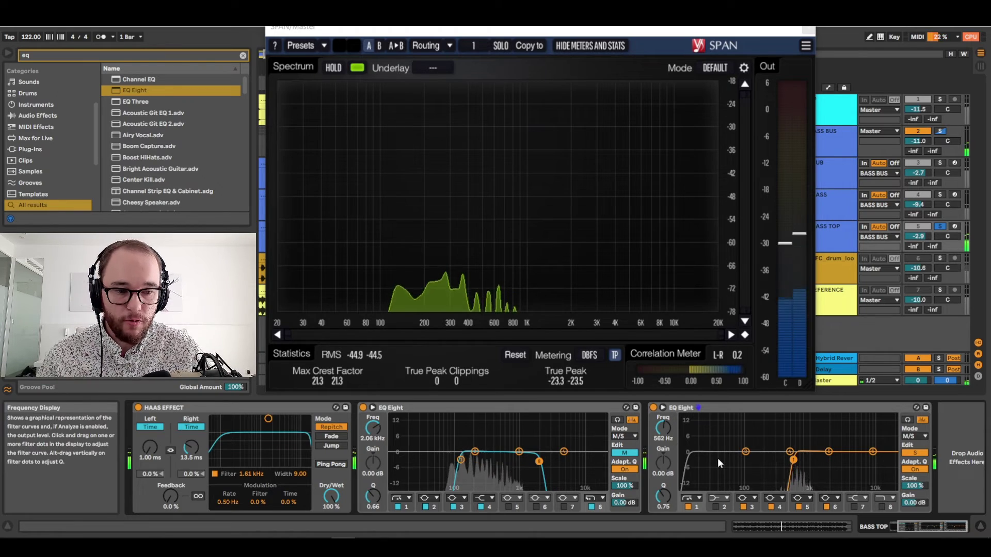
left_click_drag(794, 460, 789, 460)
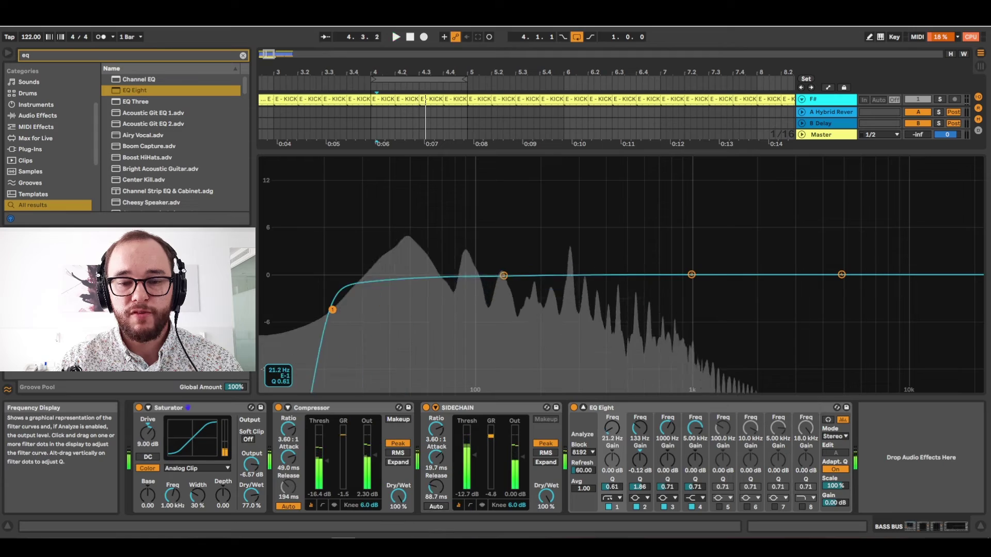
Step: Lower the BASS BUS EQ Eight's low cut to 18.9 Hz, collapse its enlarged curve, and select the SIDECHAIN compressor
mouse_move(332, 309)
left_mouse_down()
mouse_move(513, 305)
mouse_move(314, 303)
mouse_move(472, 297)
mouse_move(367, 298)
mouse_move(458, 294)
mouse_move(490, 279)
mouse_move(492, 304)
mouse_move(323, 302)
left_mouse_up()
key("space")
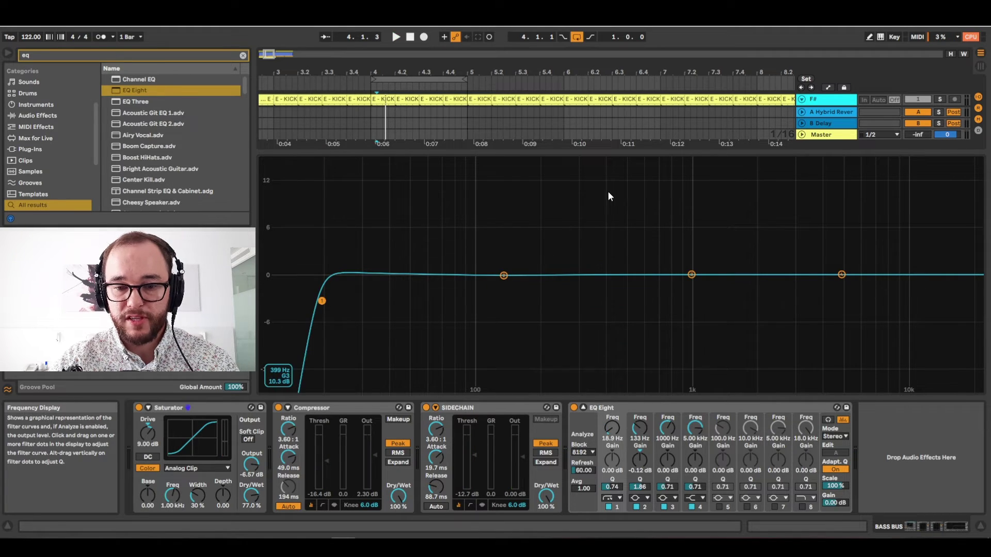
left_click(583, 408)
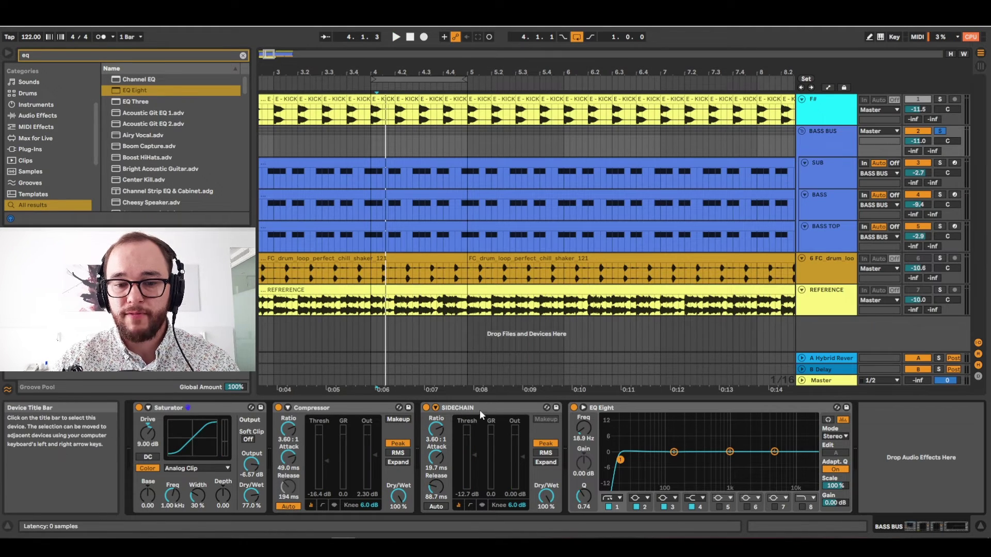
left_click(457, 407)
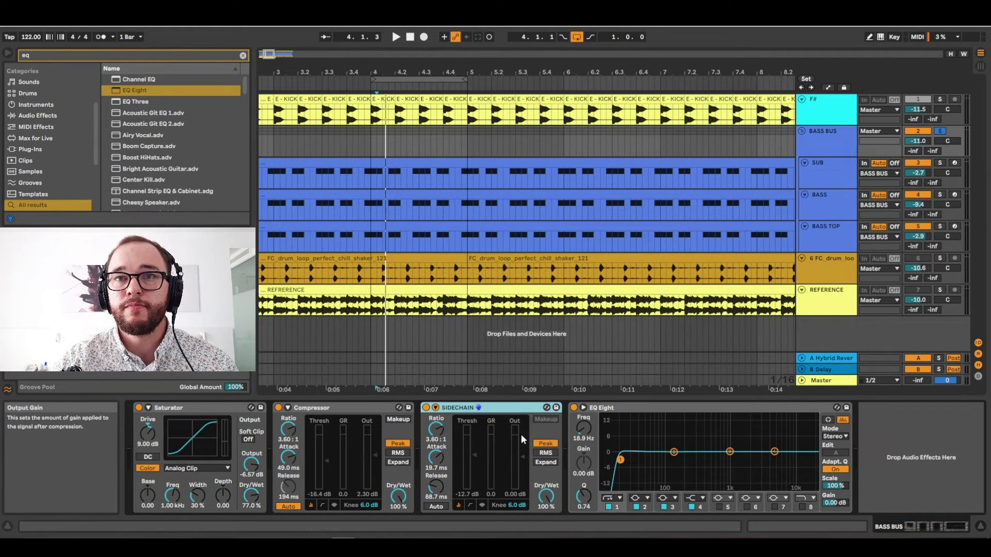
Step: Sweep band 2 of the BASS BUS EQ Eight through a deep cut during playback, leaving it at 115 Hz and -0.50 dB
left_click(583, 408)
key("space")
left_click_drag(503, 275, 512, 317)
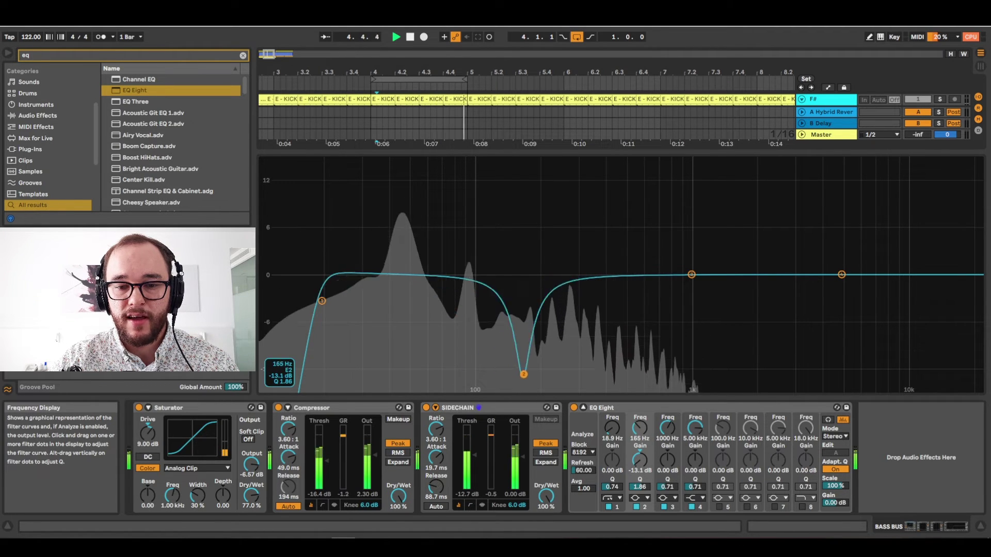
left_click_drag(495, 303, 481, 288)
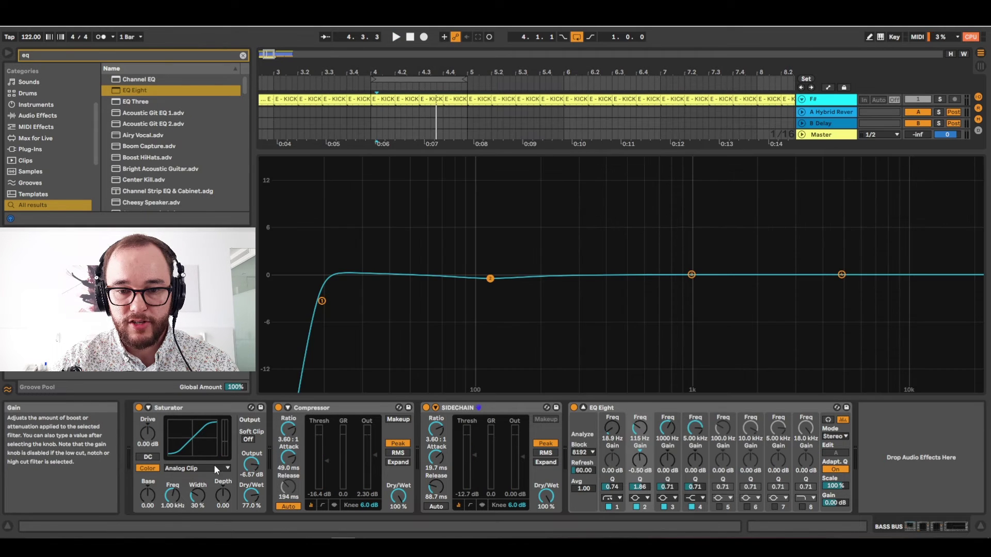
Step: Raise the BASS BUS Saturator's drive to 25.7 dB and pull EQ Eight band 4 down to 392 Hz and -13.8 dB
key("space")
left_click_drag(148, 447, 148, 434)
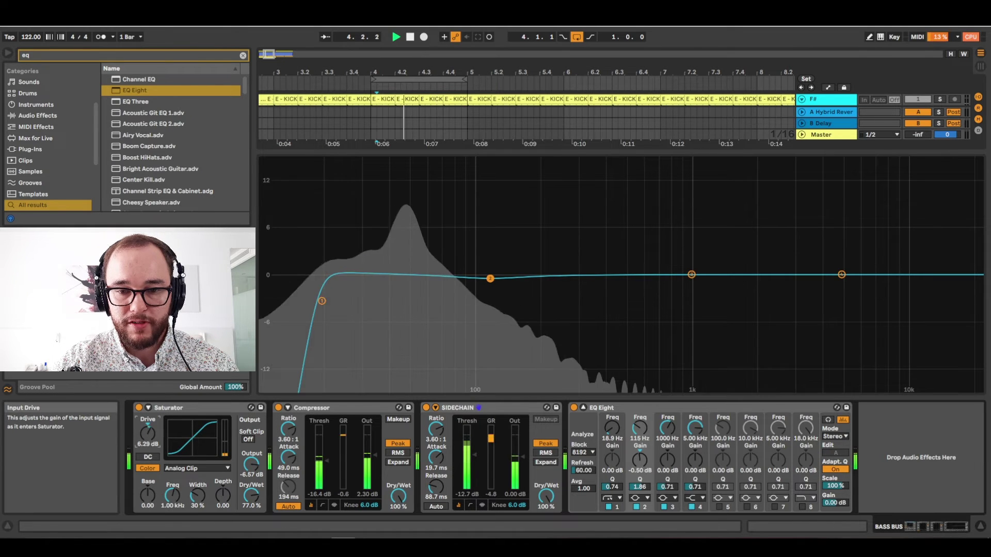
left_click_drag(149, 434, 149, 424)
left_click_drag(841, 274, 605, 381)
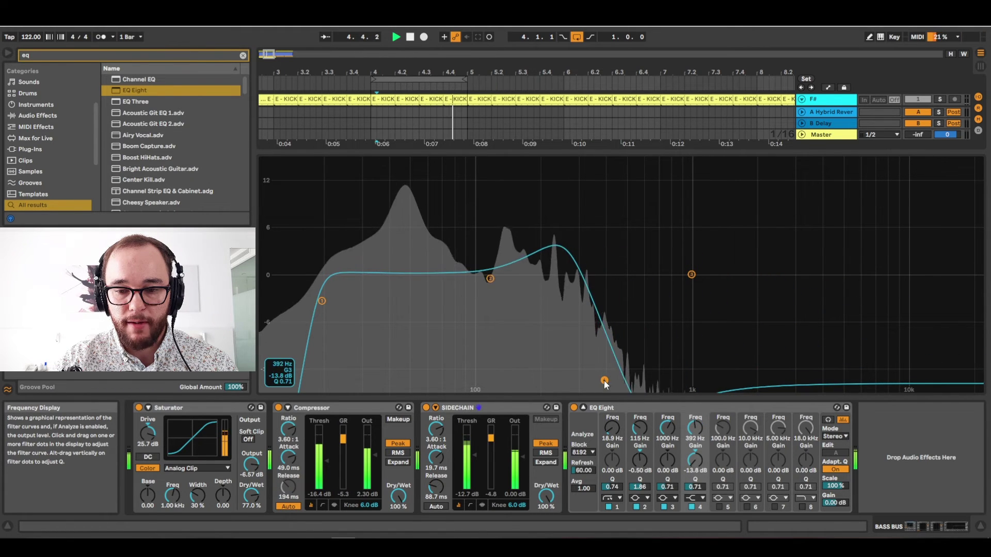
Step: Revisit the Master Utility's width control and enlarge the side-channel EQ Eight curve on BASS TOP for playback
left_click(796, 326)
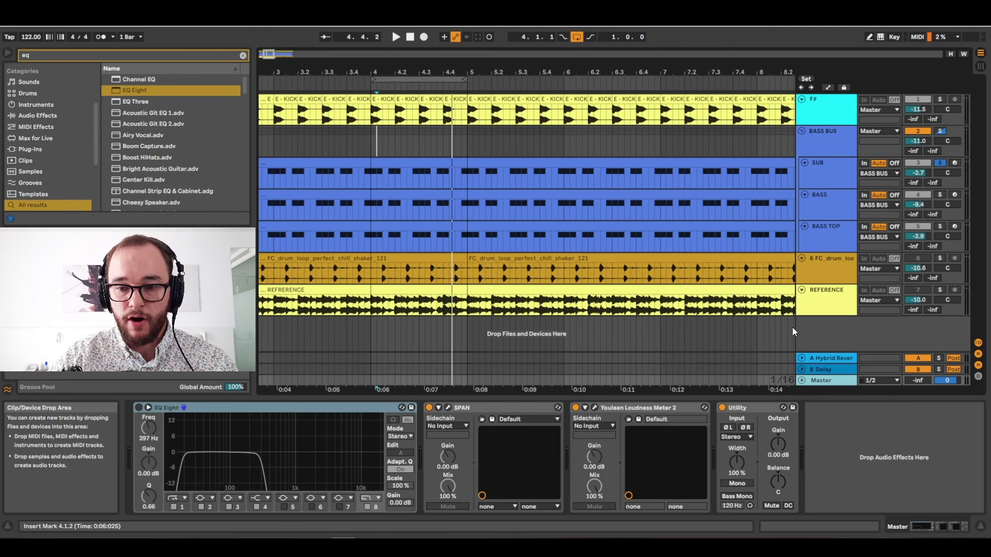
left_click_drag(736, 461, 736, 465)
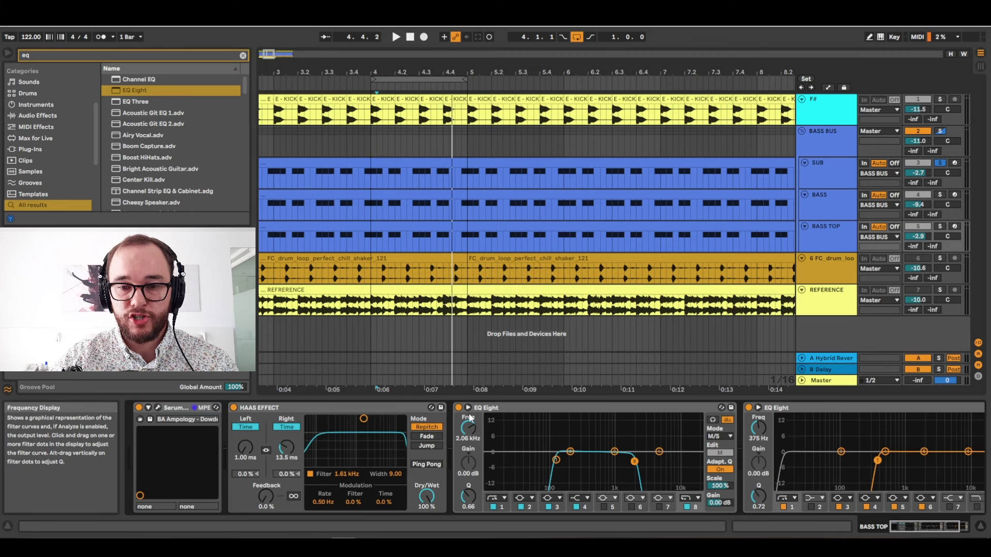
left_click(758, 408)
key("space")
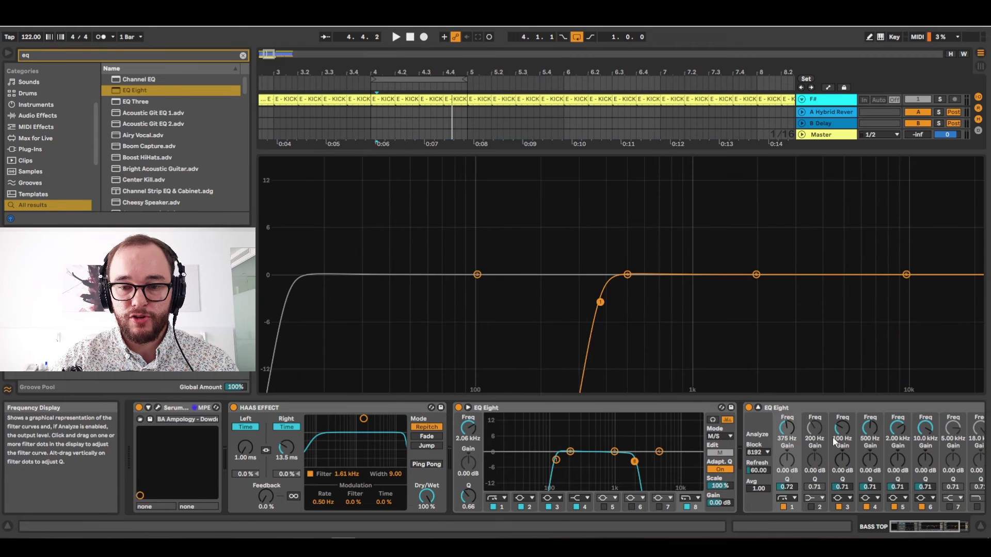